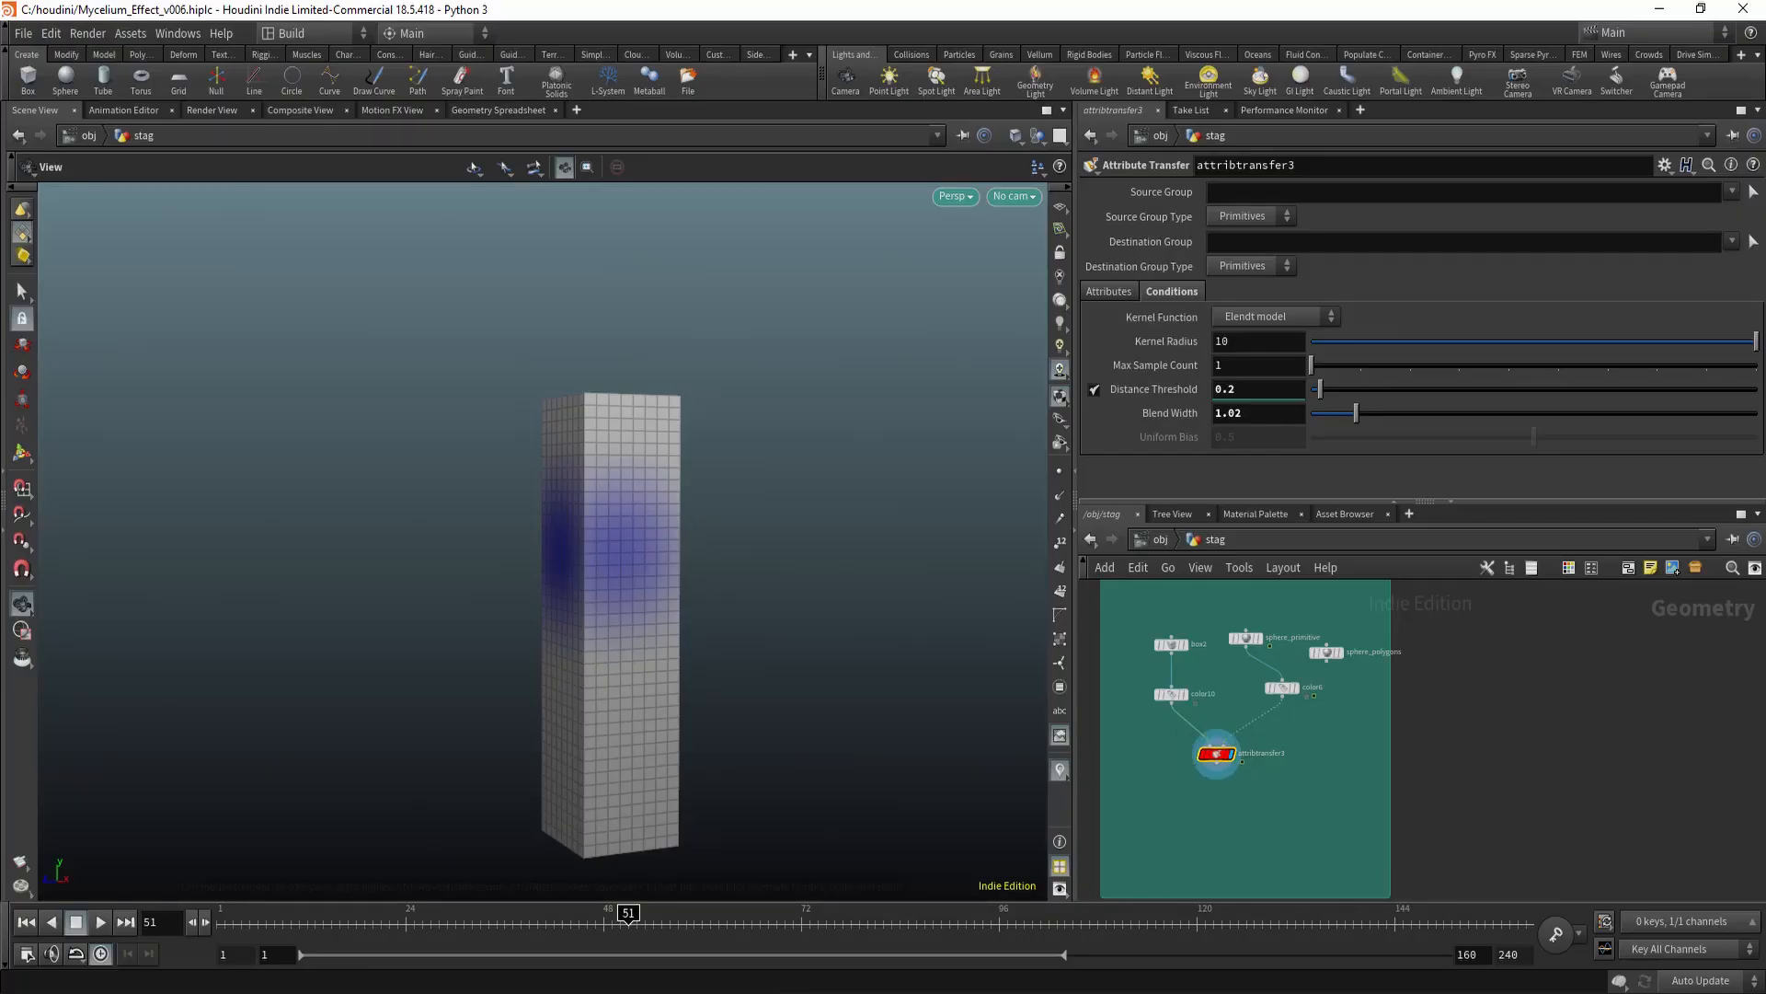
Display the output of the color10 node and then the blue color6 node to examine both transfer inputs
{"action": "middle_click_drag", "start_coordinate": [1139, 676], "coordinate": [1172, 690]}
{"action": "scroll", "coordinate": [1172, 690], "scroll_direction": "up", "scroll_amount": 5}
{"action": "left_click_drag", "start_coordinate": [1173, 707], "coordinate": [1343, 778]}
{"action": "key", "text": "r"}
{"action": "middle_click_drag", "start_coordinate": [1344, 778], "coordinate": [1289, 811]}
{"action": "left_click_drag", "start_coordinate": [1363, 699], "coordinate": [1520, 782]}
{"action": "key", "text": "r"}
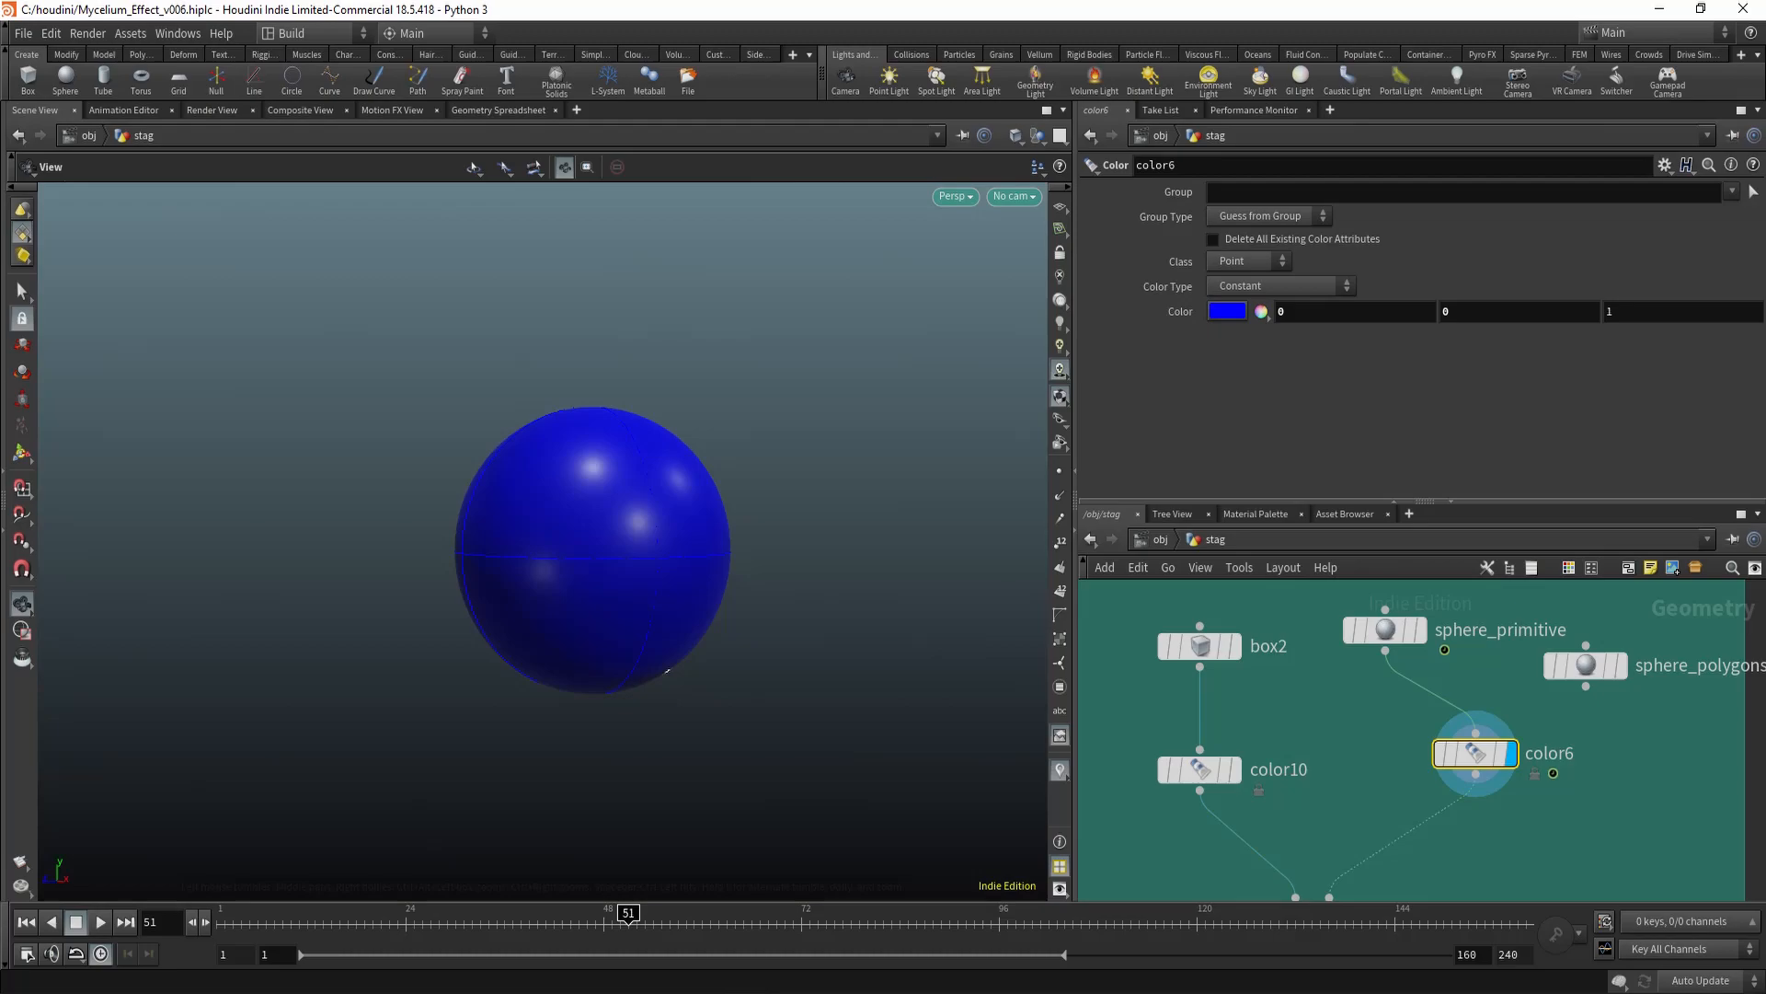
Display the attribtransfer3 result on the box and scrub the timeline to frame 53
{"action": "middle_click_drag", "start_coordinate": [1319, 775], "coordinate": [1265, 658]}
{"action": "scroll", "coordinate": [1294, 736], "scroll_direction": "down", "scroll_amount": 2}
{"action": "left_click_drag", "start_coordinate": [1144, 735], "coordinate": [1345, 829]}
{"action": "key", "text": "r"}
{"action": "middle_click_drag", "start_coordinate": [1345, 829], "coordinate": [1333, 874]}
{"action": "mouse_move", "coordinate": [629, 921]}
{"action": "left_mouse_down"}
{"action": "mouse_move", "coordinate": [611, 921]}
{"action": "mouse_move", "coordinate": [686, 921]}
{"action": "mouse_move", "coordinate": [645, 921]}
{"action": "left_mouse_up"}
{"action": "middle_click_drag", "start_coordinate": [1333, 740], "coordinate": [1313, 763]}
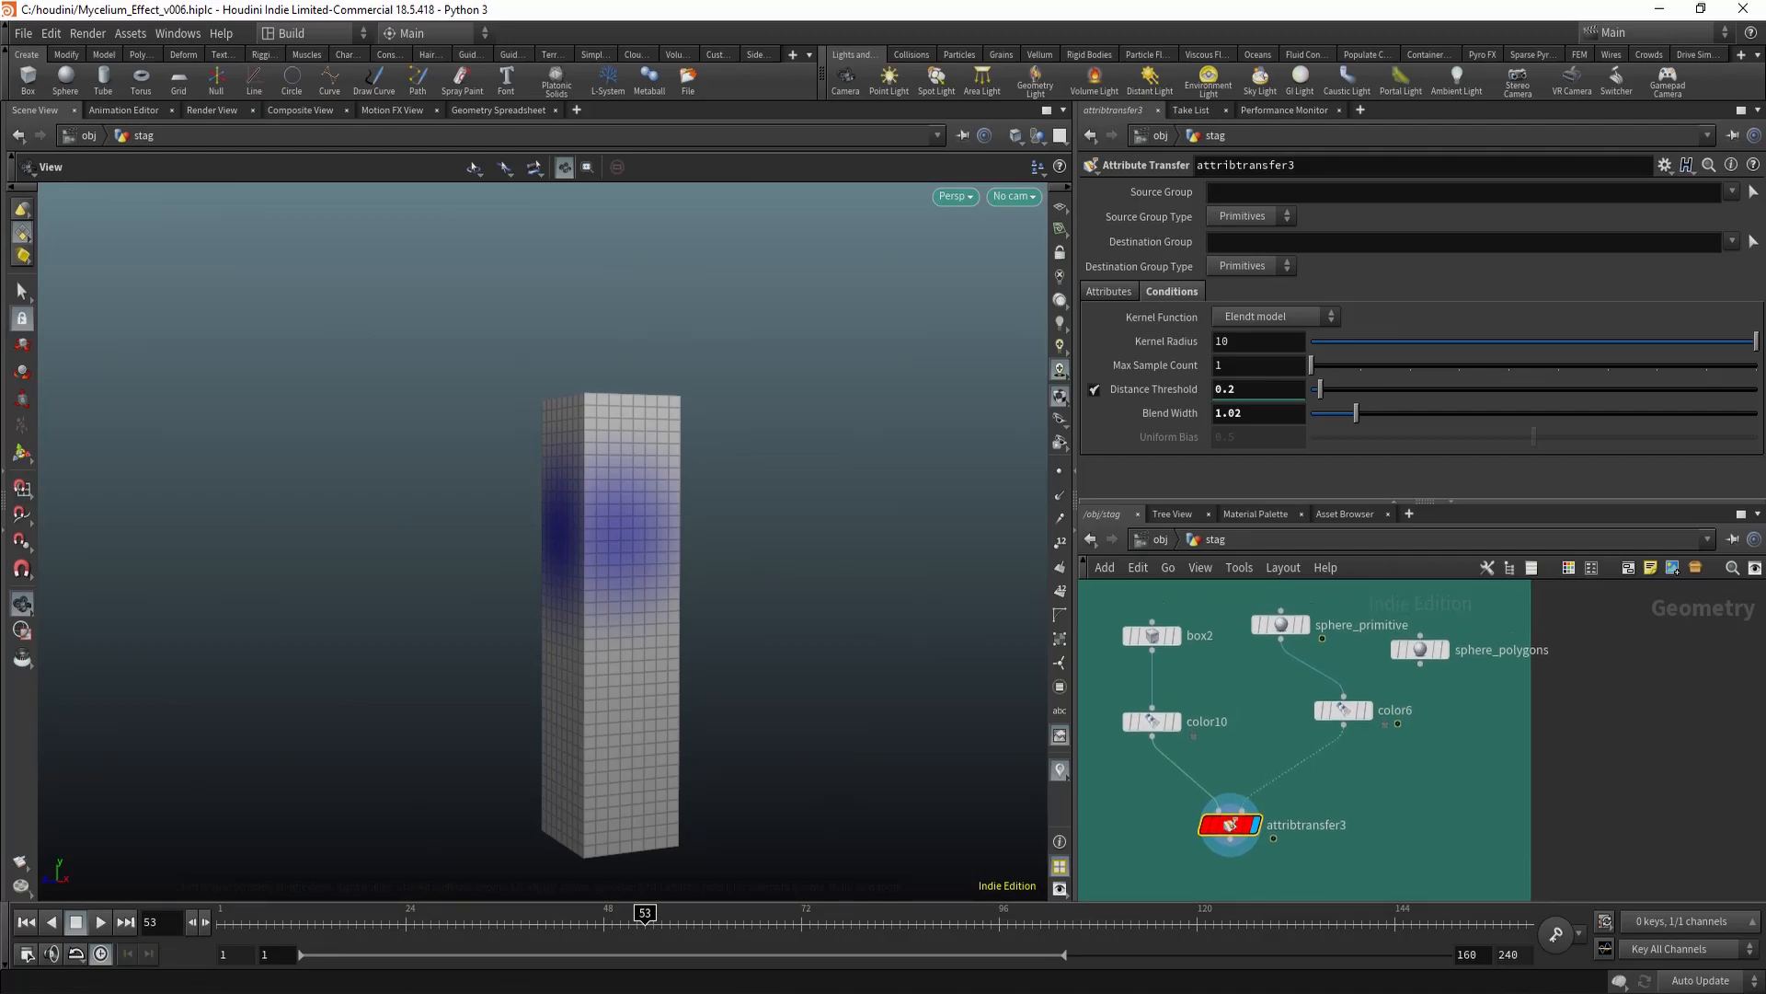
Scrub the timeline to frame 45 and display the sphere_primitive node in wireframe shading
{"action": "left_click_drag", "start_coordinate": [644, 921], "coordinate": [579, 921]}
{"action": "middle_click_drag", "start_coordinate": [1270, 754], "coordinate": [1256, 790]}
{"action": "scroll", "coordinate": [1272, 646], "scroll_direction": "up", "scroll_amount": 3}
{"action": "left_click", "coordinate": [1266, 669]}
{"action": "left_click", "coordinate": [1299, 668]}
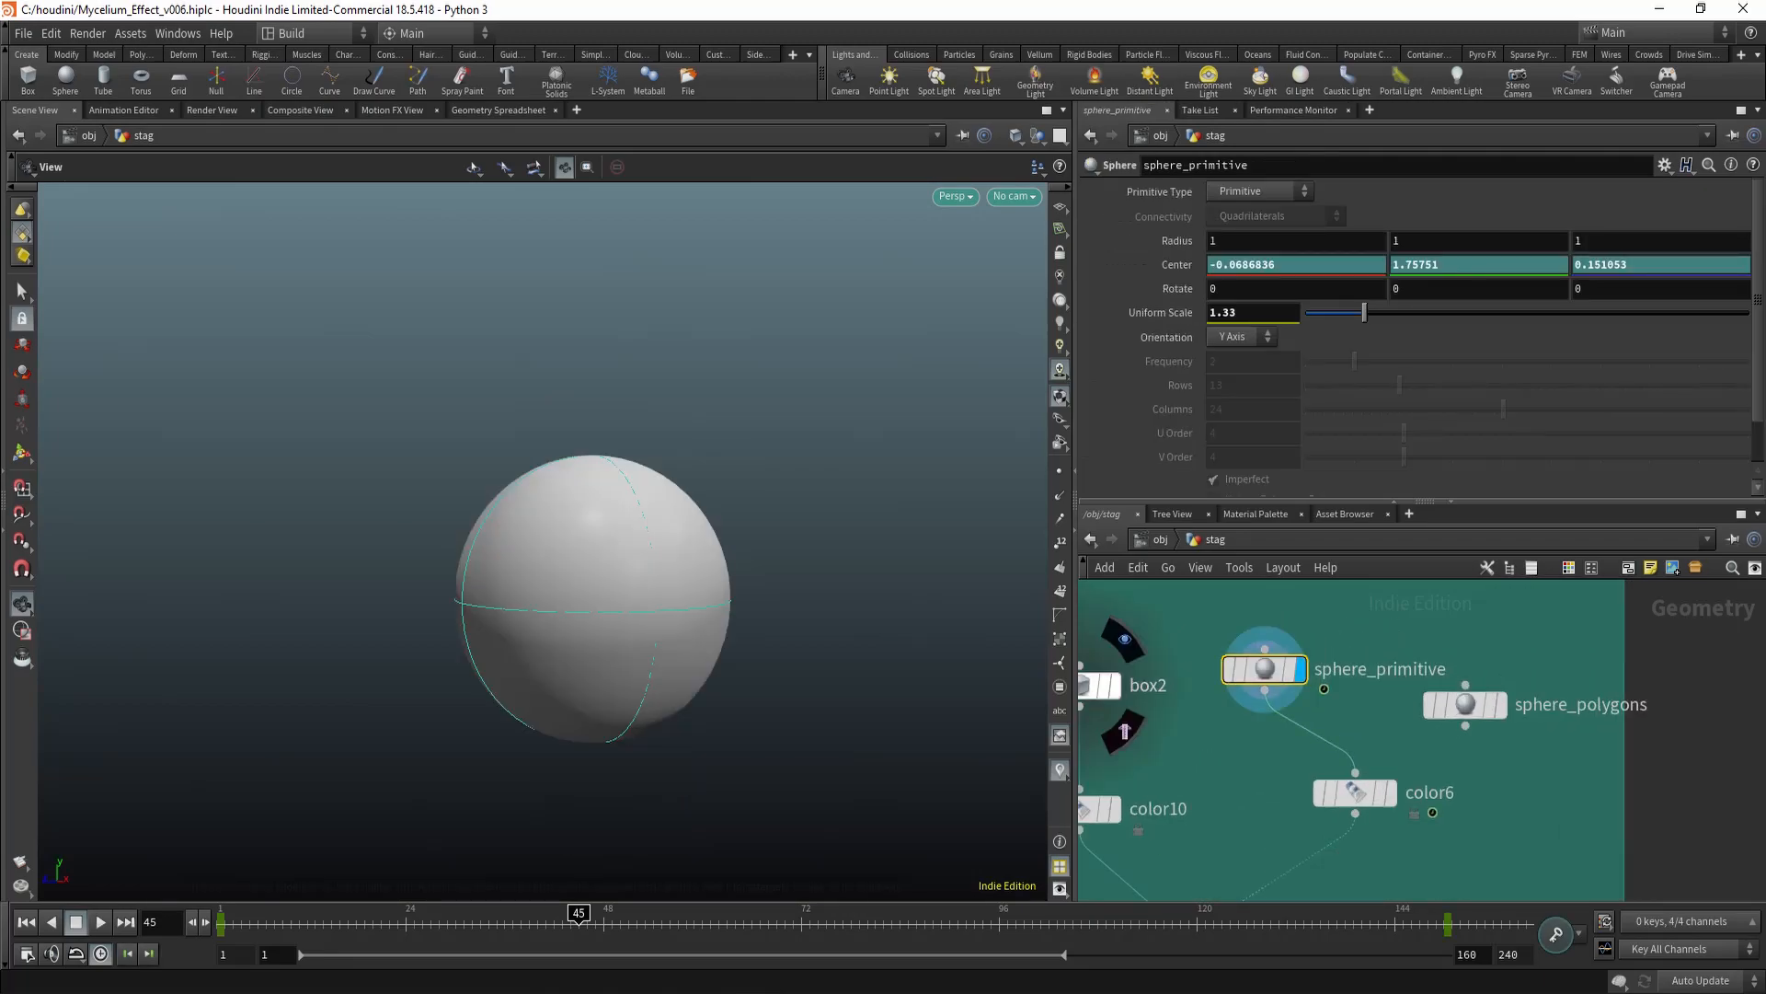
{"action": "key", "text": "w"}
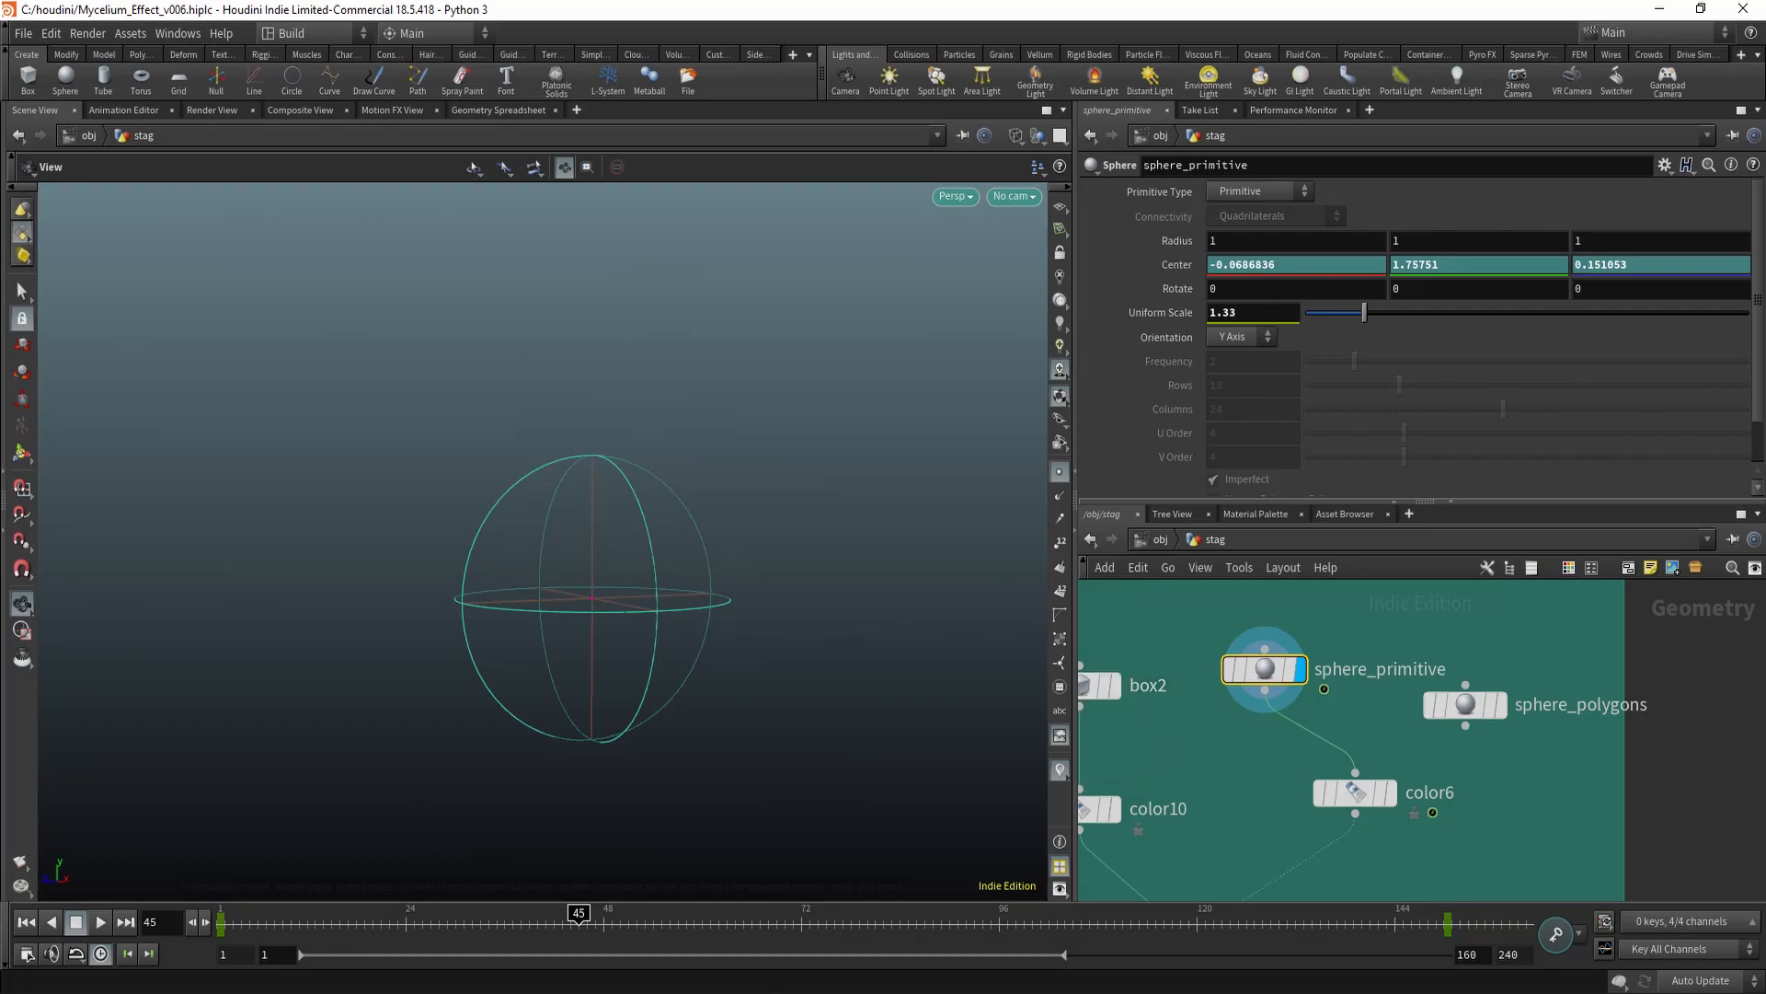
Return the viewport to shaded display, show attribtransfer3 again and scrub the timeline to frame 43
{"action": "left_click", "coordinate": [1355, 793]}
{"action": "middle_click_drag", "start_coordinate": [1306, 828], "coordinate": [1329, 700]}
{"action": "left_click", "coordinate": [1214, 828]}
{"action": "left_click", "coordinate": [1249, 828]}
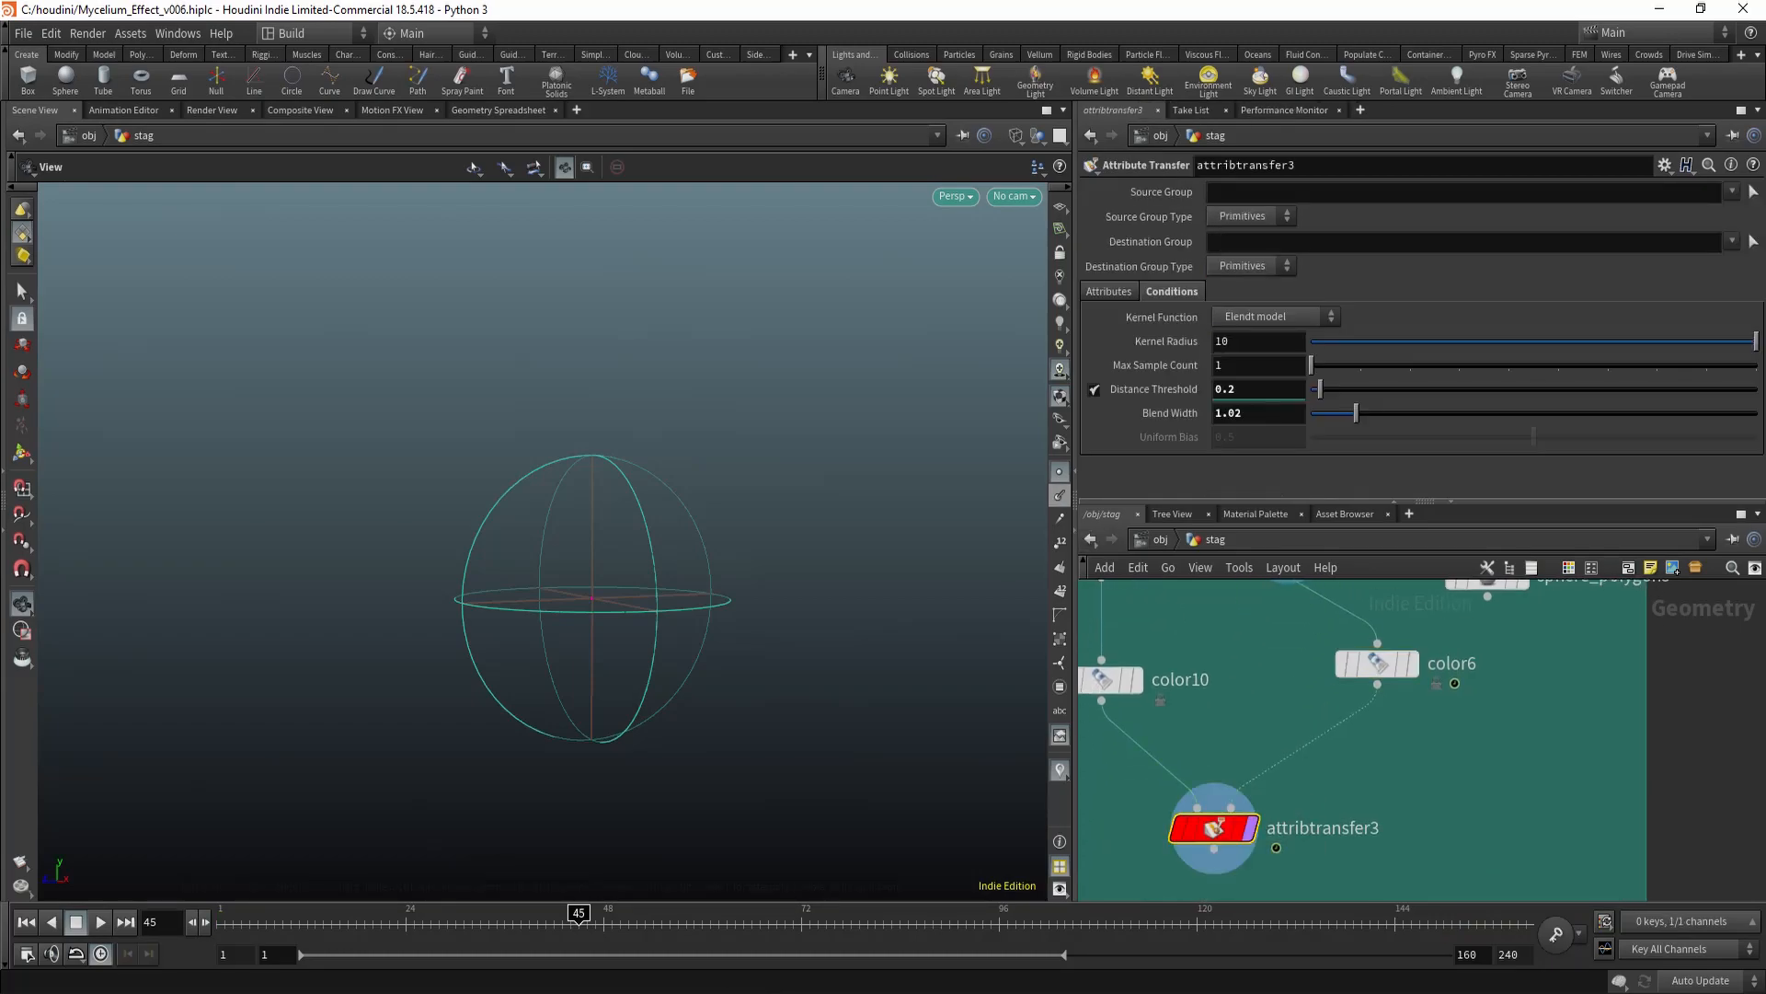
{"action": "key", "text": "w"}
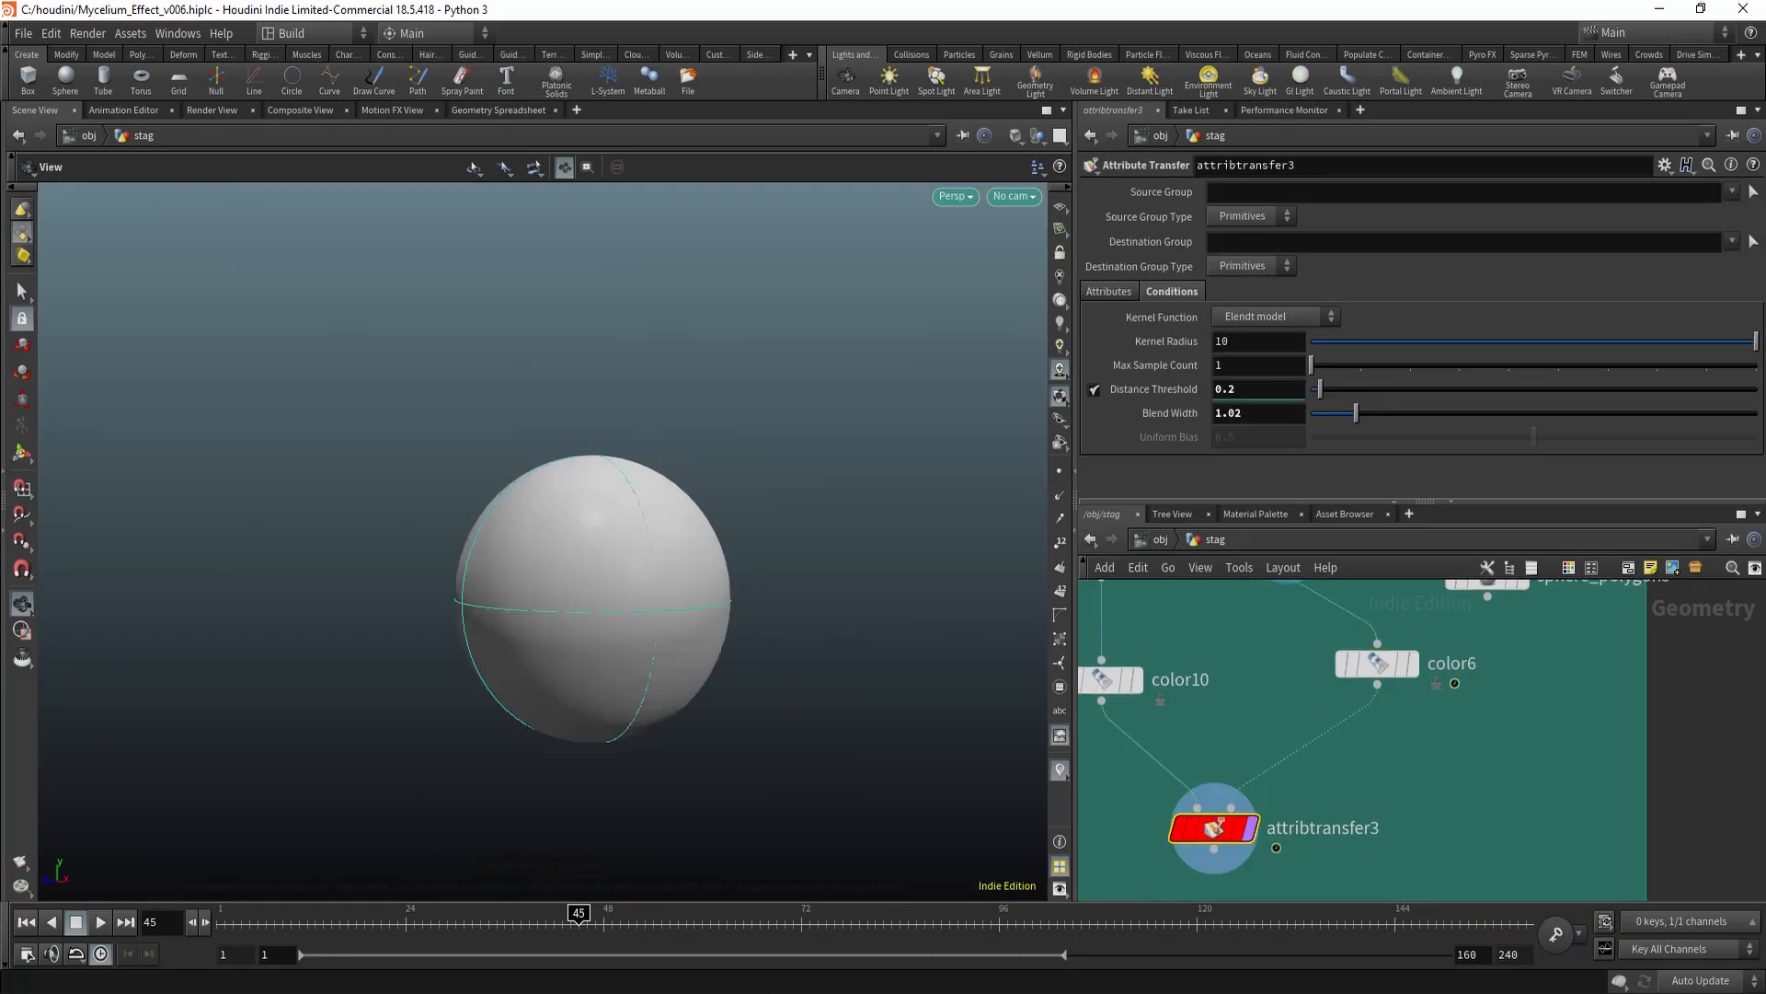
{"action": "left_click", "coordinate": [1249, 828]}
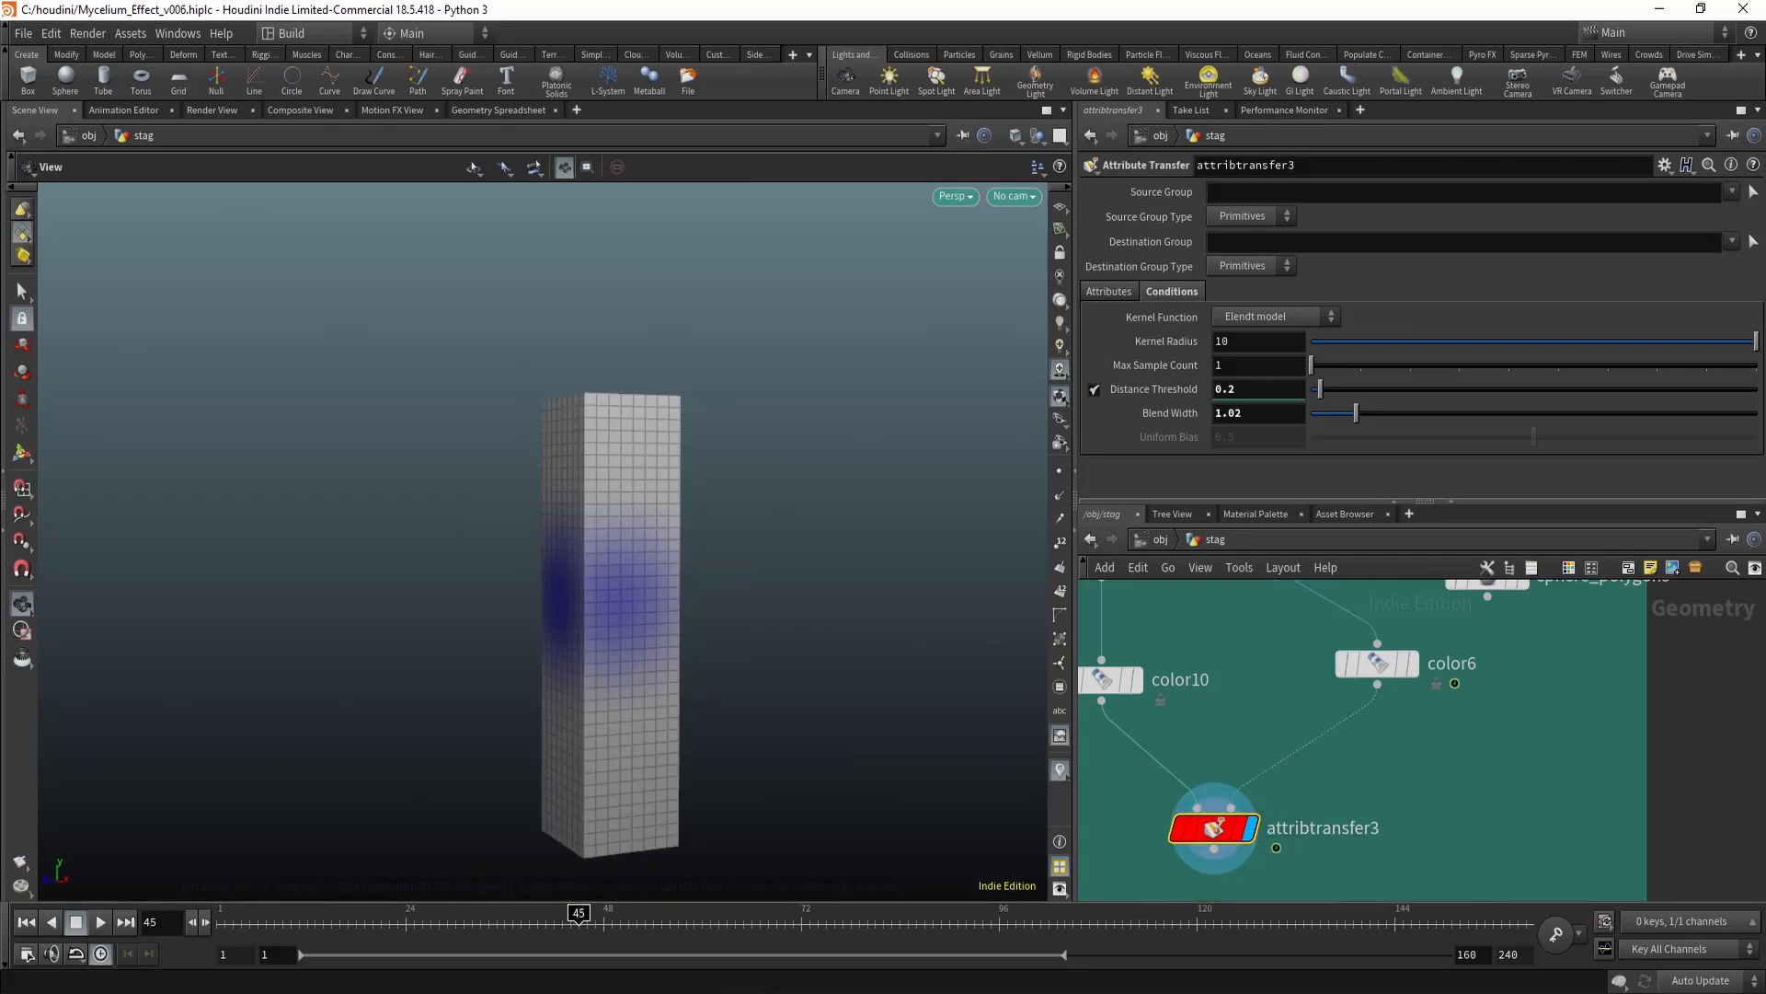
{"action": "mouse_move", "coordinate": [538, 920]}
{"action": "left_mouse_down"}
{"action": "mouse_move", "coordinate": [579, 920]}
{"action": "mouse_move", "coordinate": [562, 920]}
{"action": "left_mouse_up"}
Display the sphere_polygons node to examine its mesh
{"action": "middle_click_drag", "start_coordinate": [1306, 699], "coordinate": [1282, 809]}
{"action": "scroll", "coordinate": [1470, 708], "scroll_direction": "up", "scroll_amount": 1}
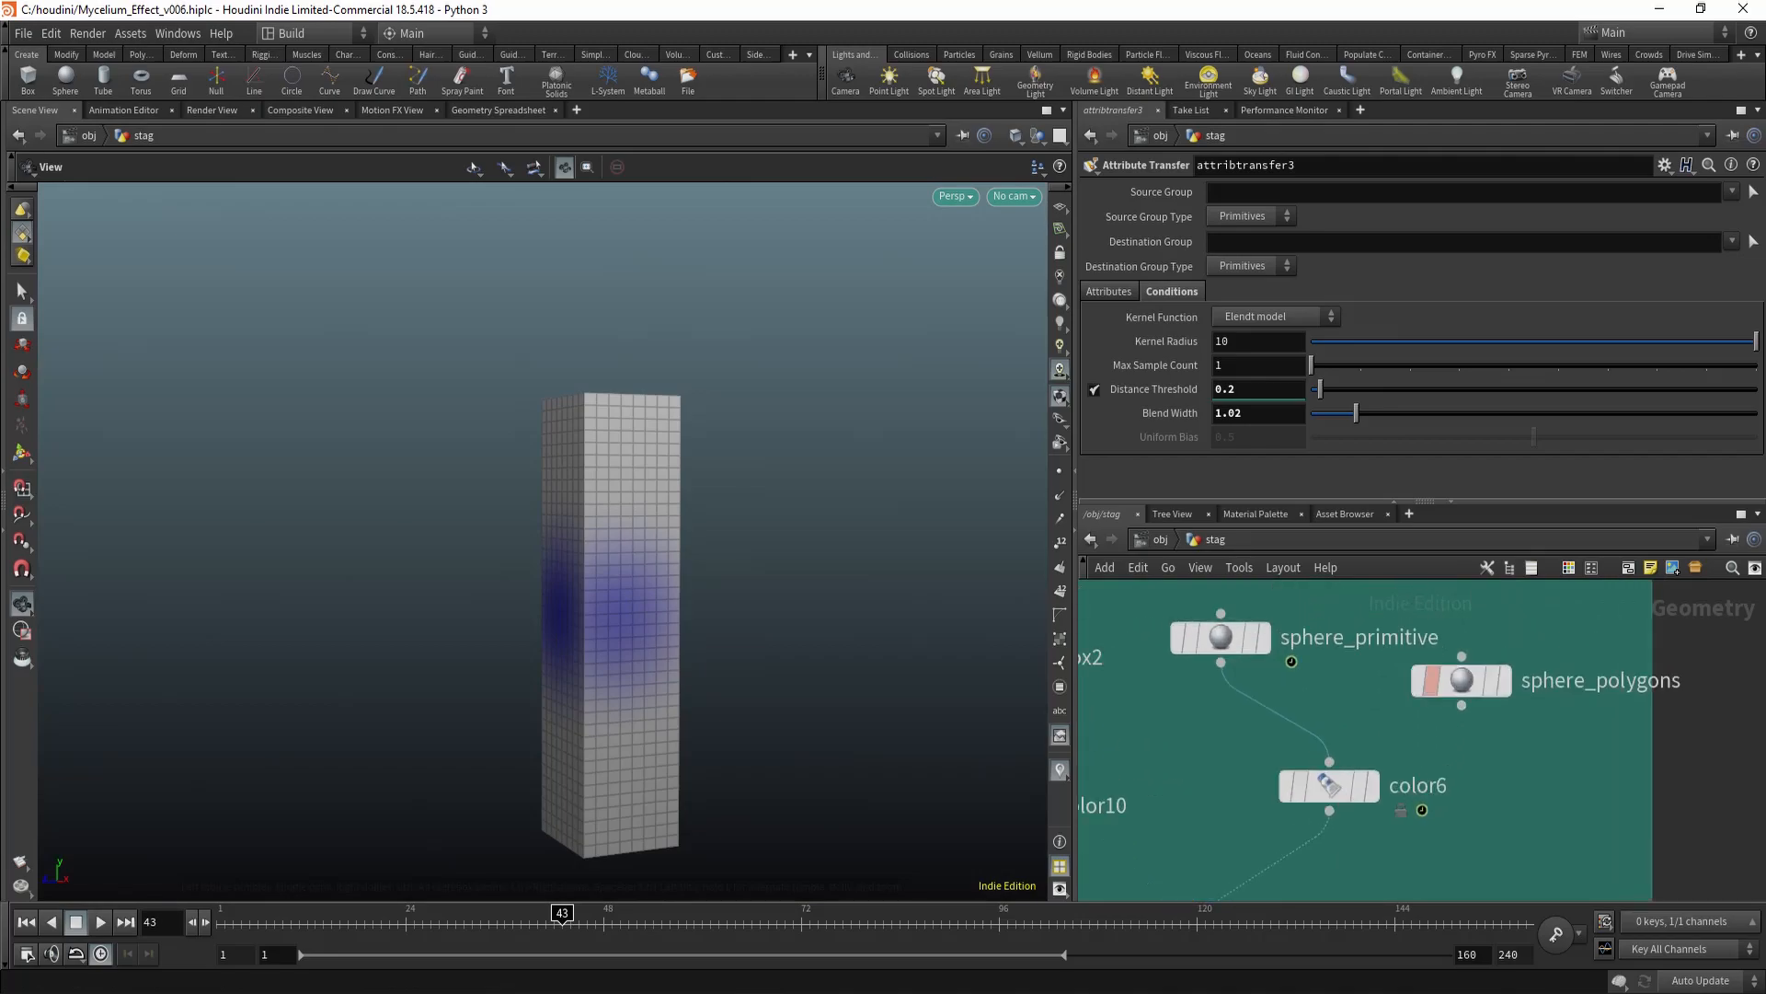
{"action": "left_click", "coordinate": [1440, 685]}
{"action": "left_click", "coordinate": [1497, 685]}
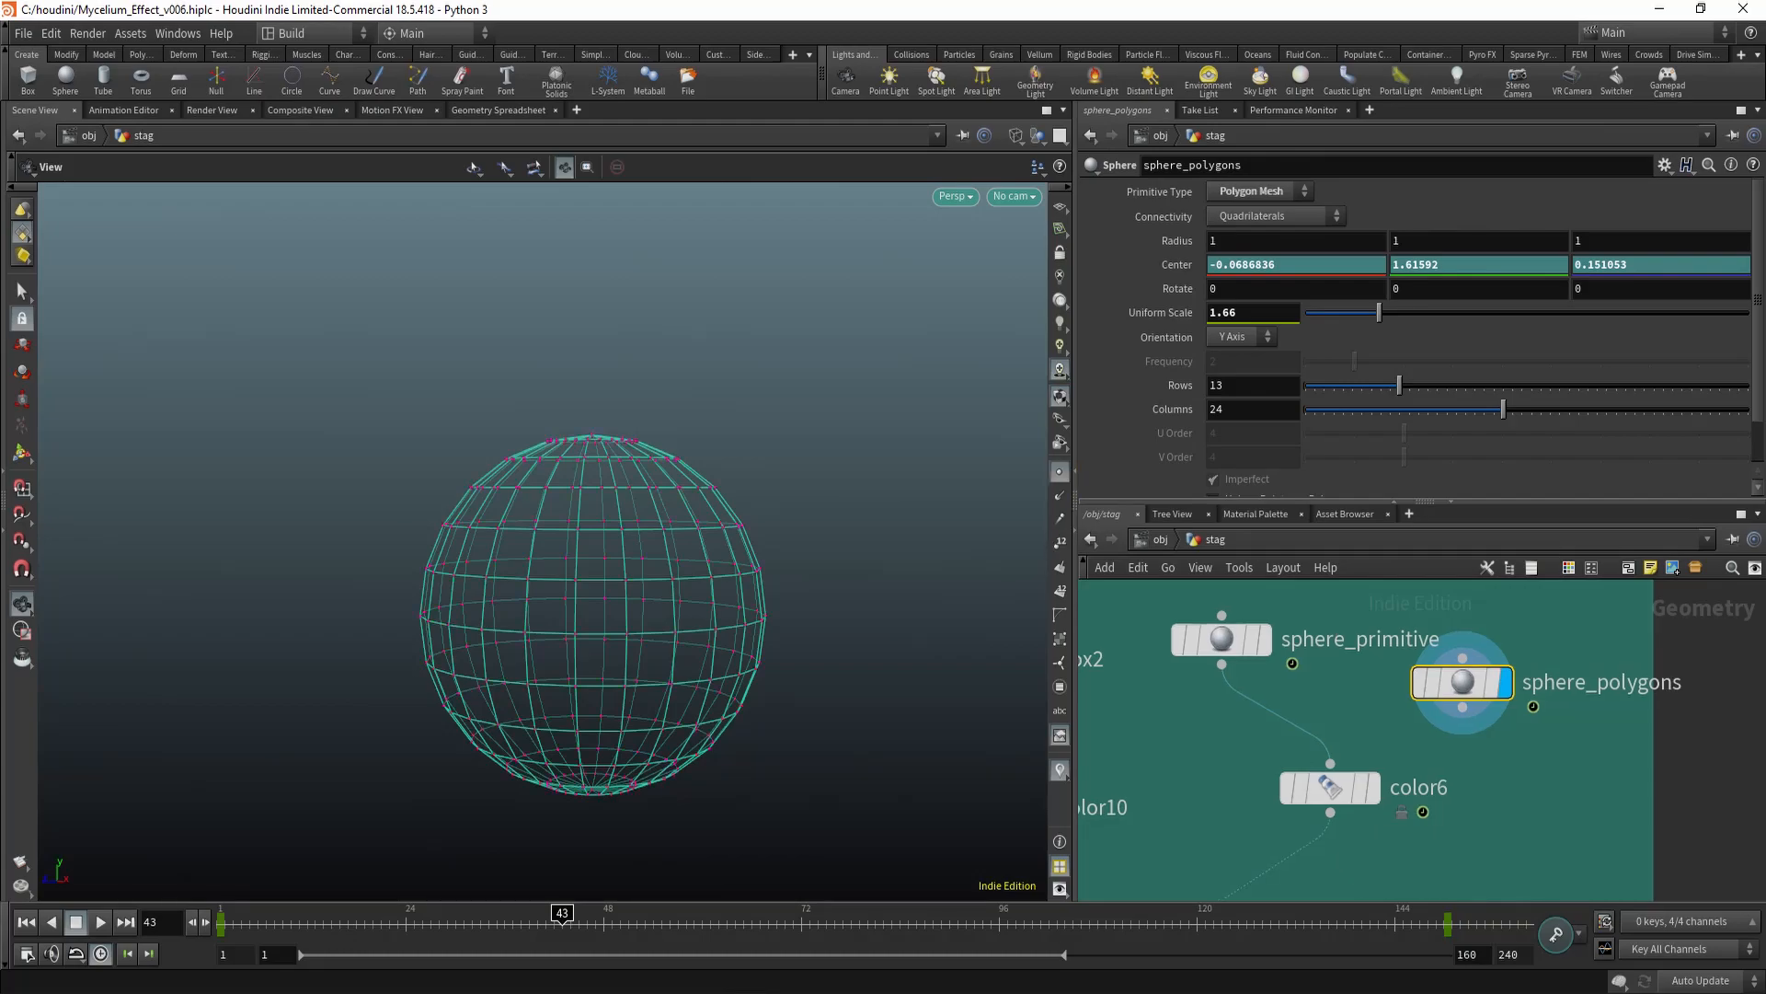
Connect sphere_polygons to color6 in place of sphere_primitive, display attribtransfer3 and scrub to frame 42
{"action": "left_click_drag", "start_coordinate": [1463, 707], "coordinate": [1330, 763]}
{"action": "middle_click_drag", "start_coordinate": [1397, 874], "coordinate": [1438, 766]}
{"action": "scroll", "coordinate": [1438, 766], "scroll_direction": "down", "scroll_amount": 2}
{"action": "left_click_drag", "start_coordinate": [1387, 826], "coordinate": [1228, 863]}
{"action": "left_click", "coordinate": [1284, 842]}
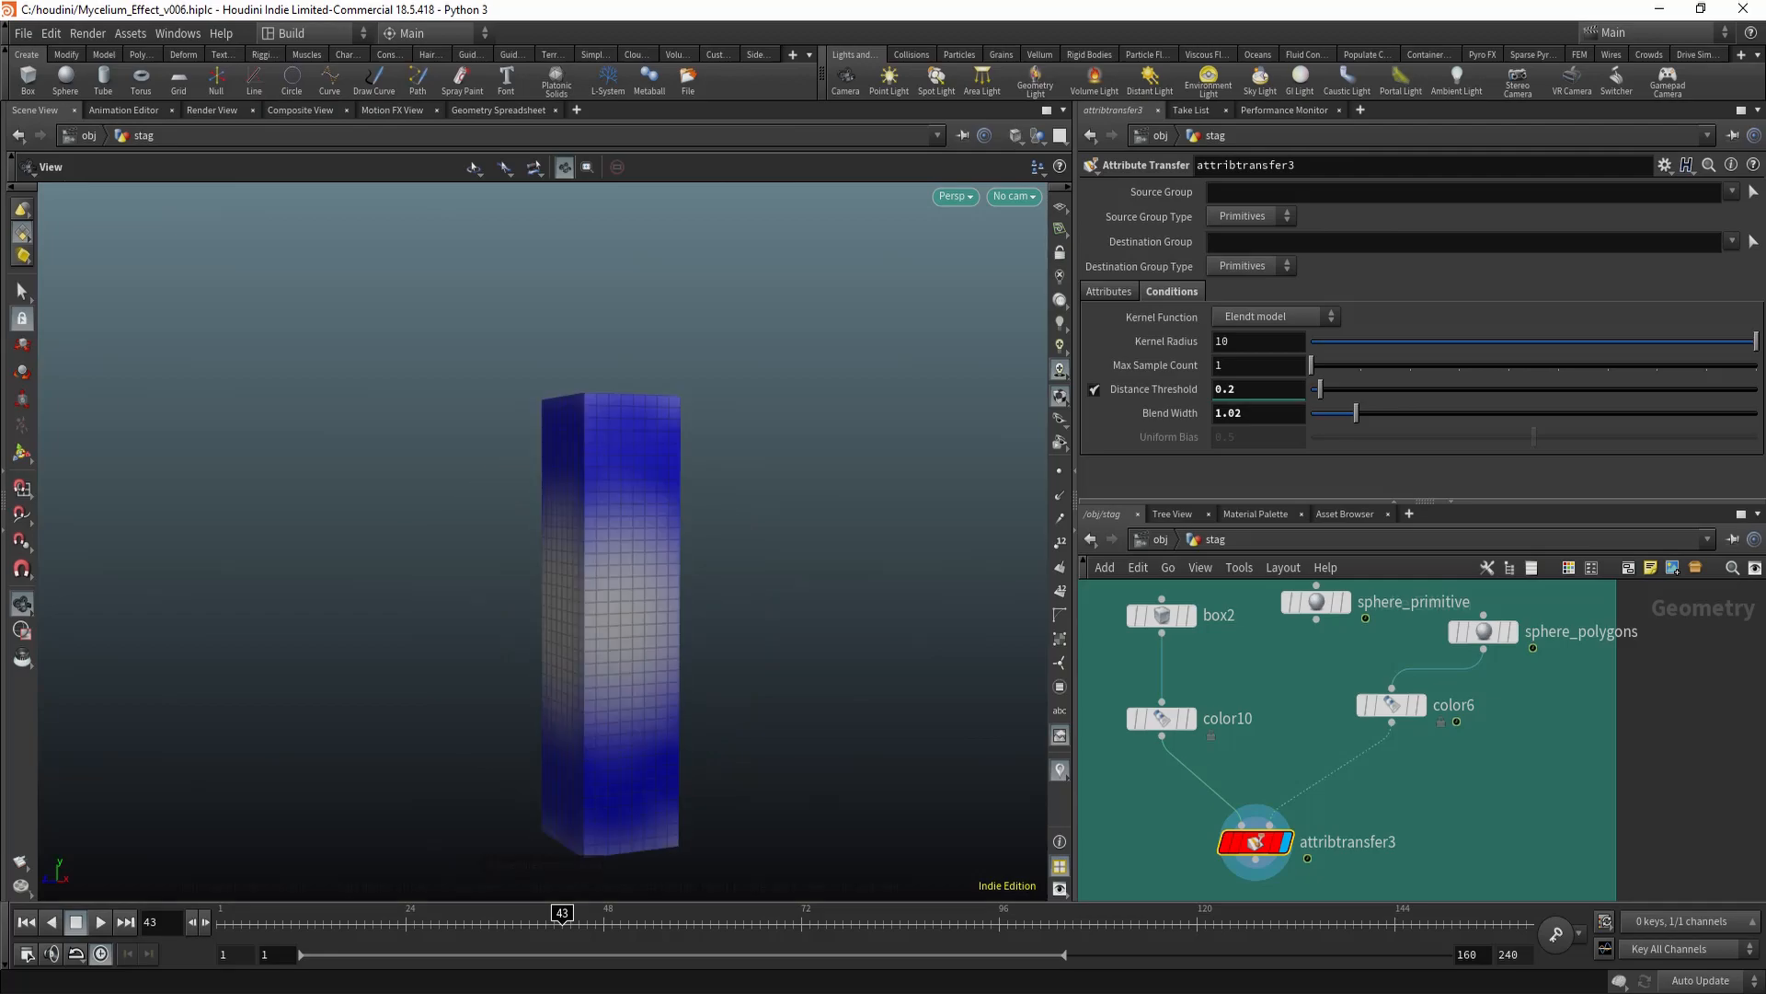
{"action": "mouse_move", "coordinate": [562, 921]}
{"action": "left_mouse_down"}
{"action": "mouse_move", "coordinate": [408, 921]}
{"action": "mouse_move", "coordinate": [741, 921]}
{"action": "mouse_move", "coordinate": [554, 921]}
{"action": "left_mouse_up"}
{"action": "middle_click_drag", "start_coordinate": [1347, 741], "coordinate": [1362, 700]}
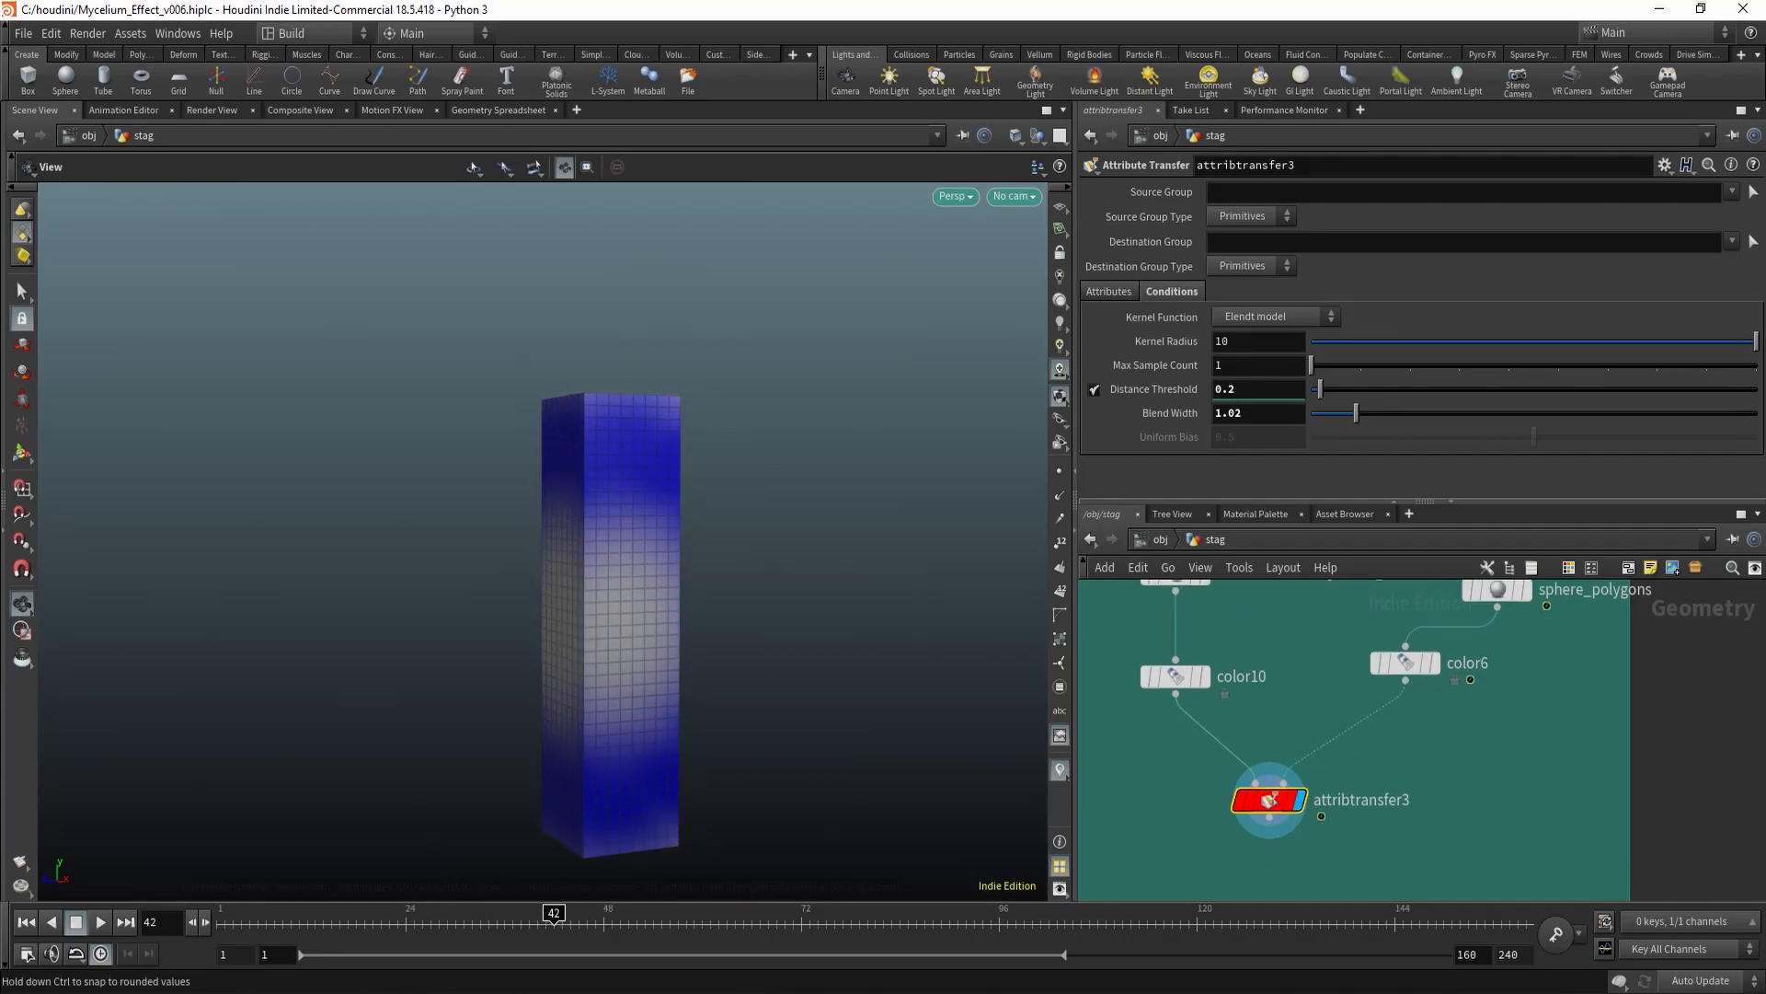
Set attribtransfer3's distance threshold to 0 and blend width to 0.35, and show sphere_polygons as a template
{"action": "left_click_drag", "start_coordinate": [1317, 389], "coordinate": [1327, 413]}
{"action": "mouse_move", "coordinate": [552, 552]}
{"action": "left_mouse_down"}
{"action": "mouse_move", "coordinate": [598, 565]}
{"action": "mouse_move", "coordinate": [571, 566]}
{"action": "left_mouse_up"}
{"action": "middle_click_drag", "start_coordinate": [1538, 636], "coordinate": [1514, 761]}
{"action": "left_click", "coordinate": [1494, 713]}
{"action": "left_click_drag", "start_coordinate": [598, 589], "coordinate": [570, 562]}
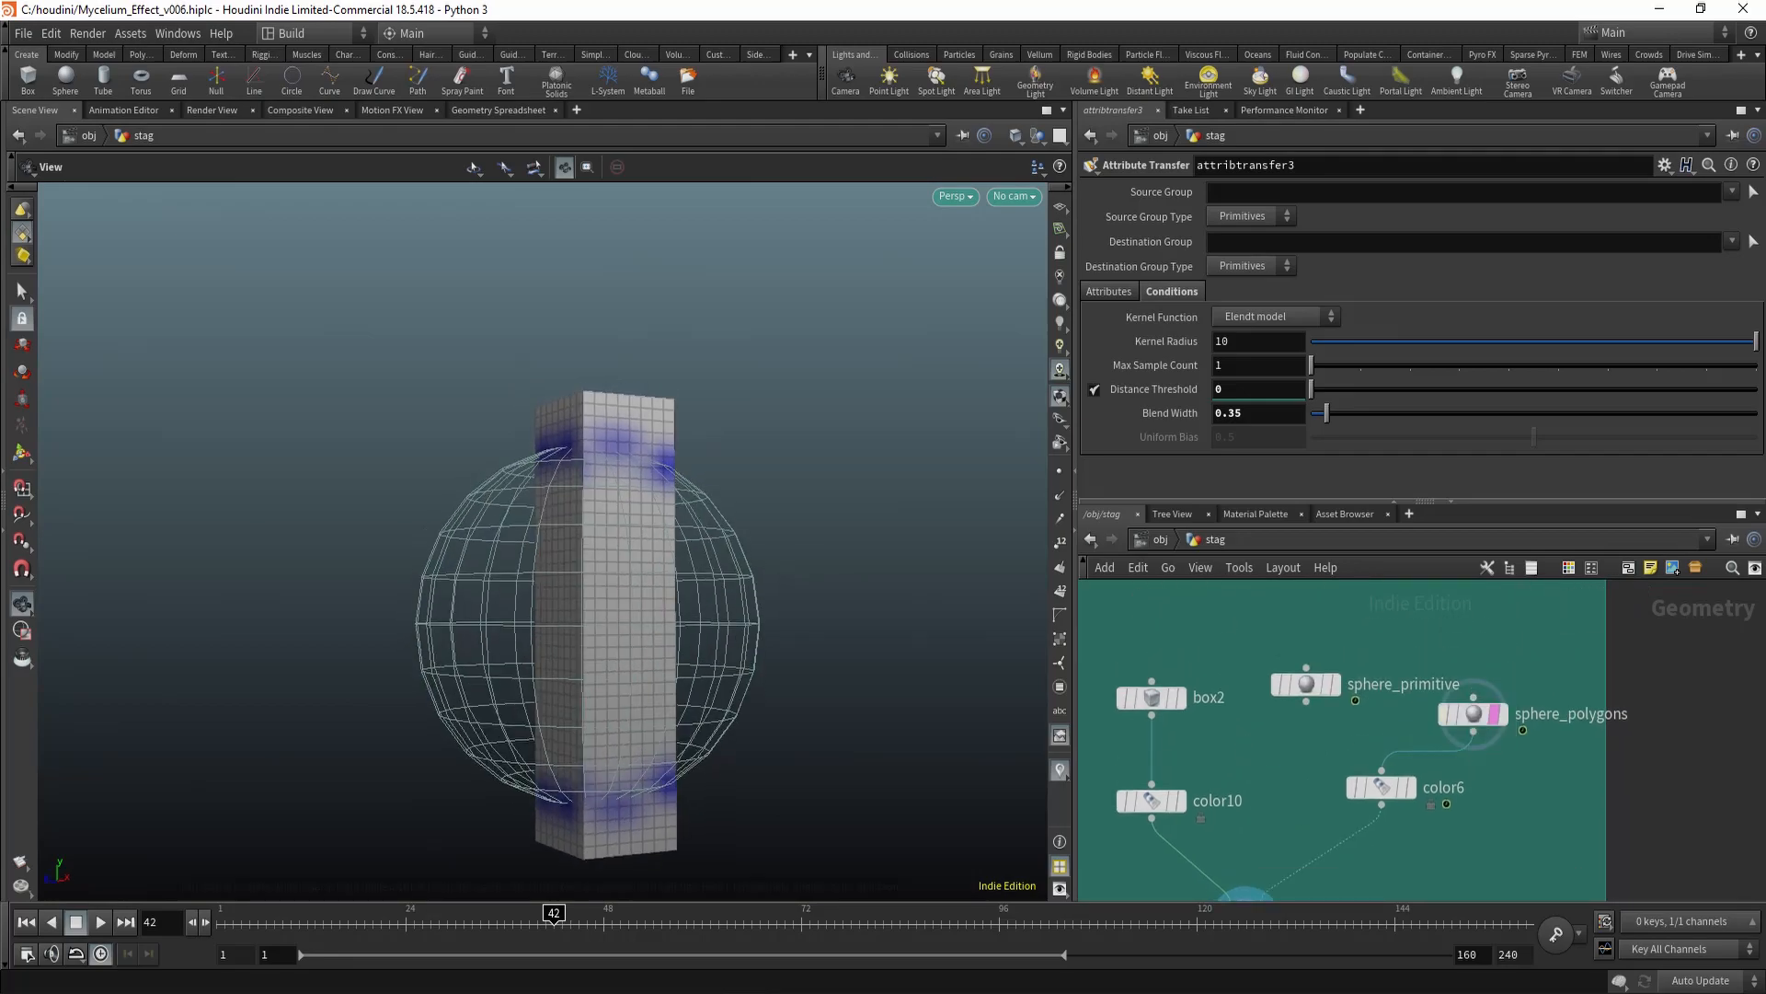
Change the viewport's lighting mode and scrub the timeline to frame 48 and back to examine the polygon sphere's transfer
{"action": "middle_click_drag", "start_coordinate": [571, 561], "coordinate": [540, 525]}
{"action": "left_click_drag", "start_coordinate": [554, 916], "coordinate": [604, 916]}
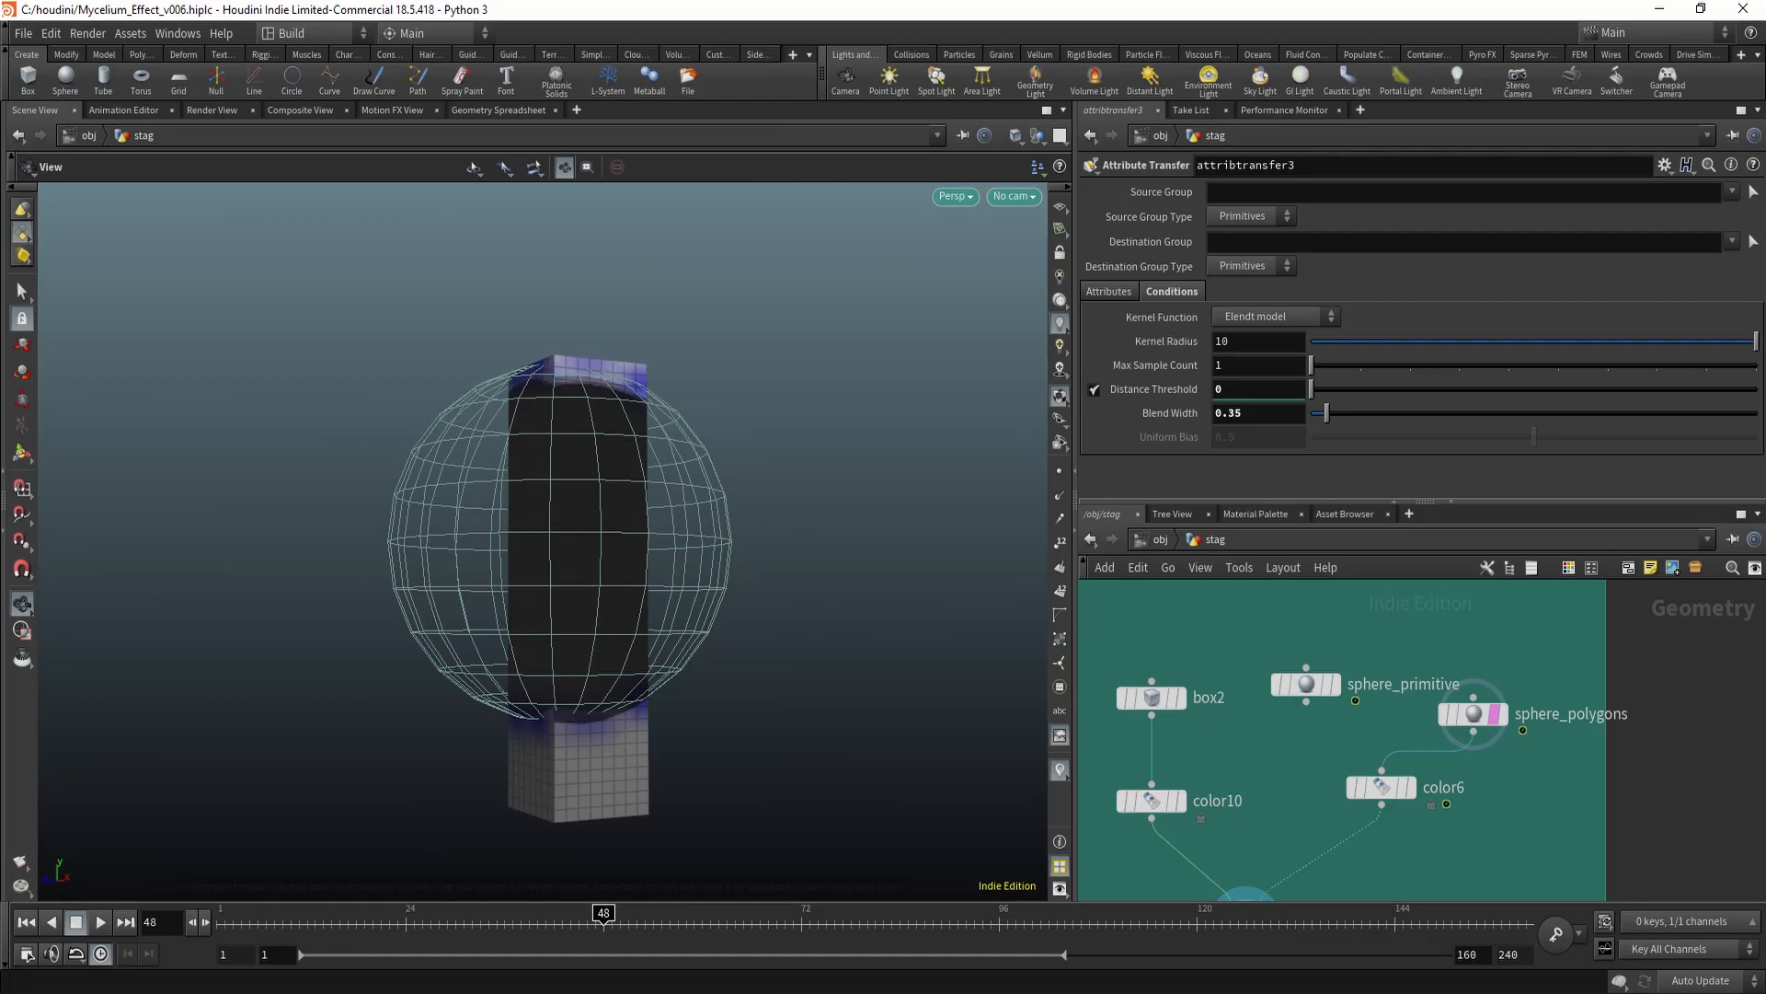
{"action": "left_click", "coordinate": [1059, 346]}
{"action": "left_click_drag", "start_coordinate": [552, 588], "coordinate": [539, 635]}
{"action": "left_click_drag", "start_coordinate": [603, 916], "coordinate": [538, 916]}
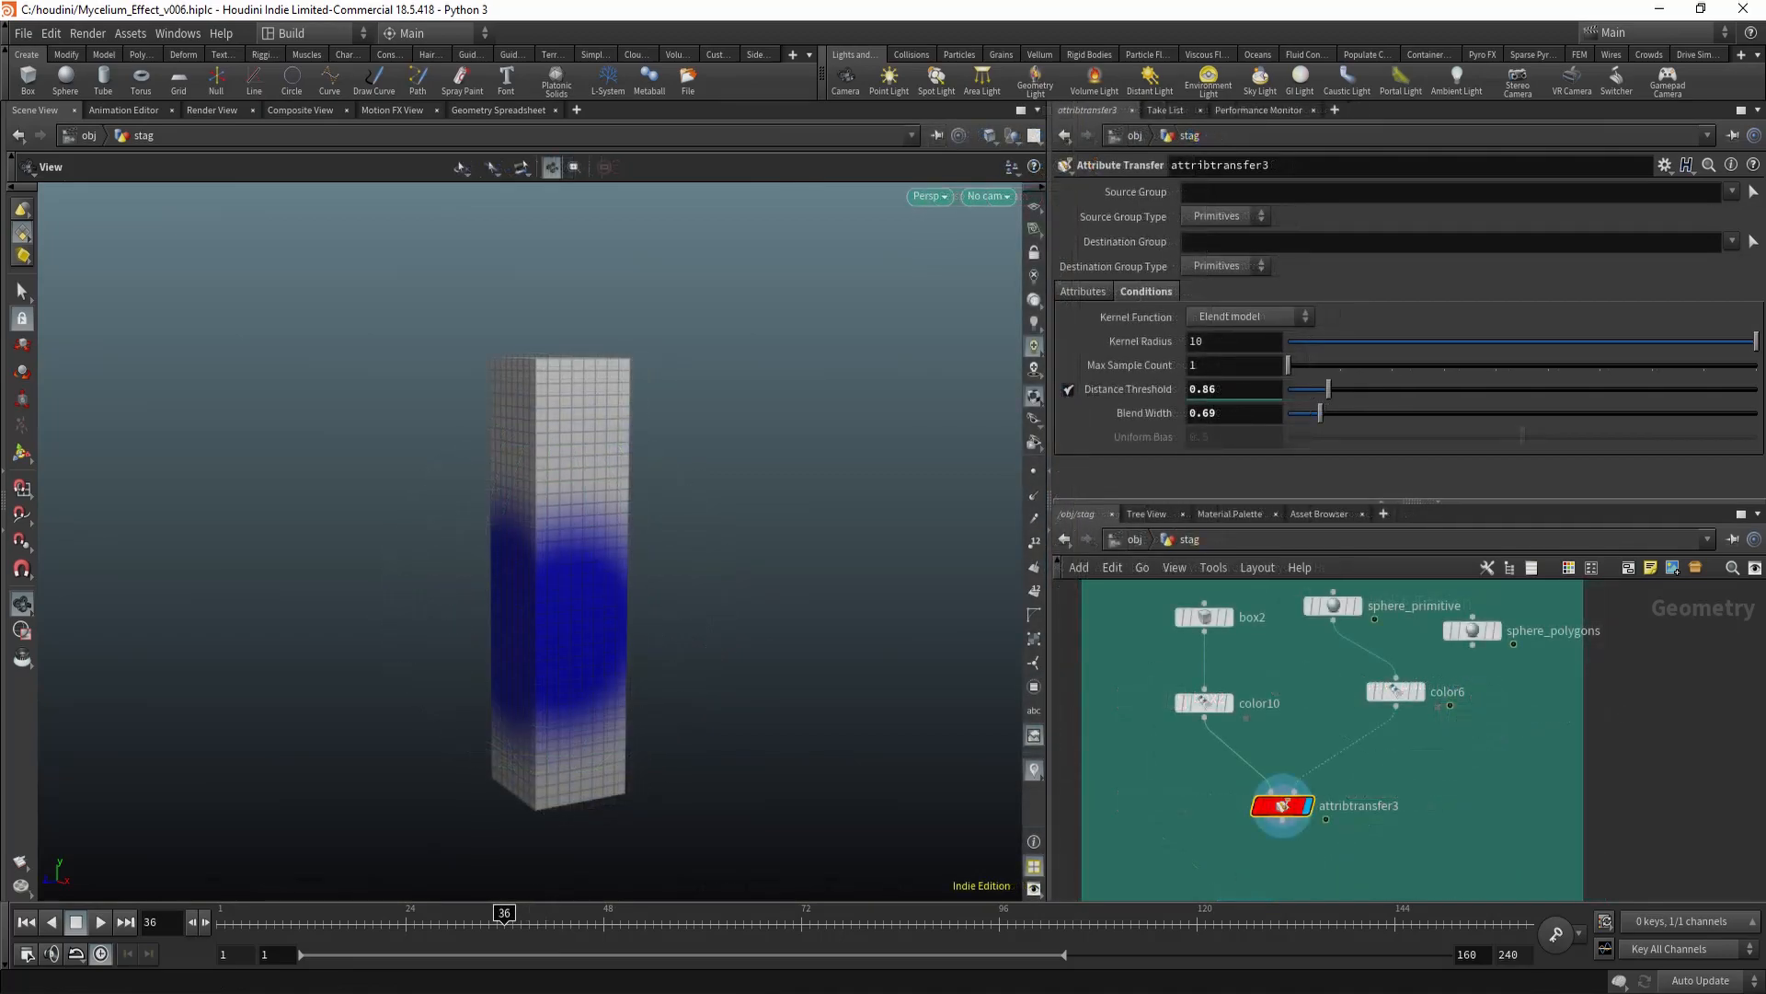
Compare the box's color10 output with the attribtransfer3 result by displaying each node
{"action": "middle_click_drag", "start_coordinate": [1334, 736], "coordinate": [1341, 744]}
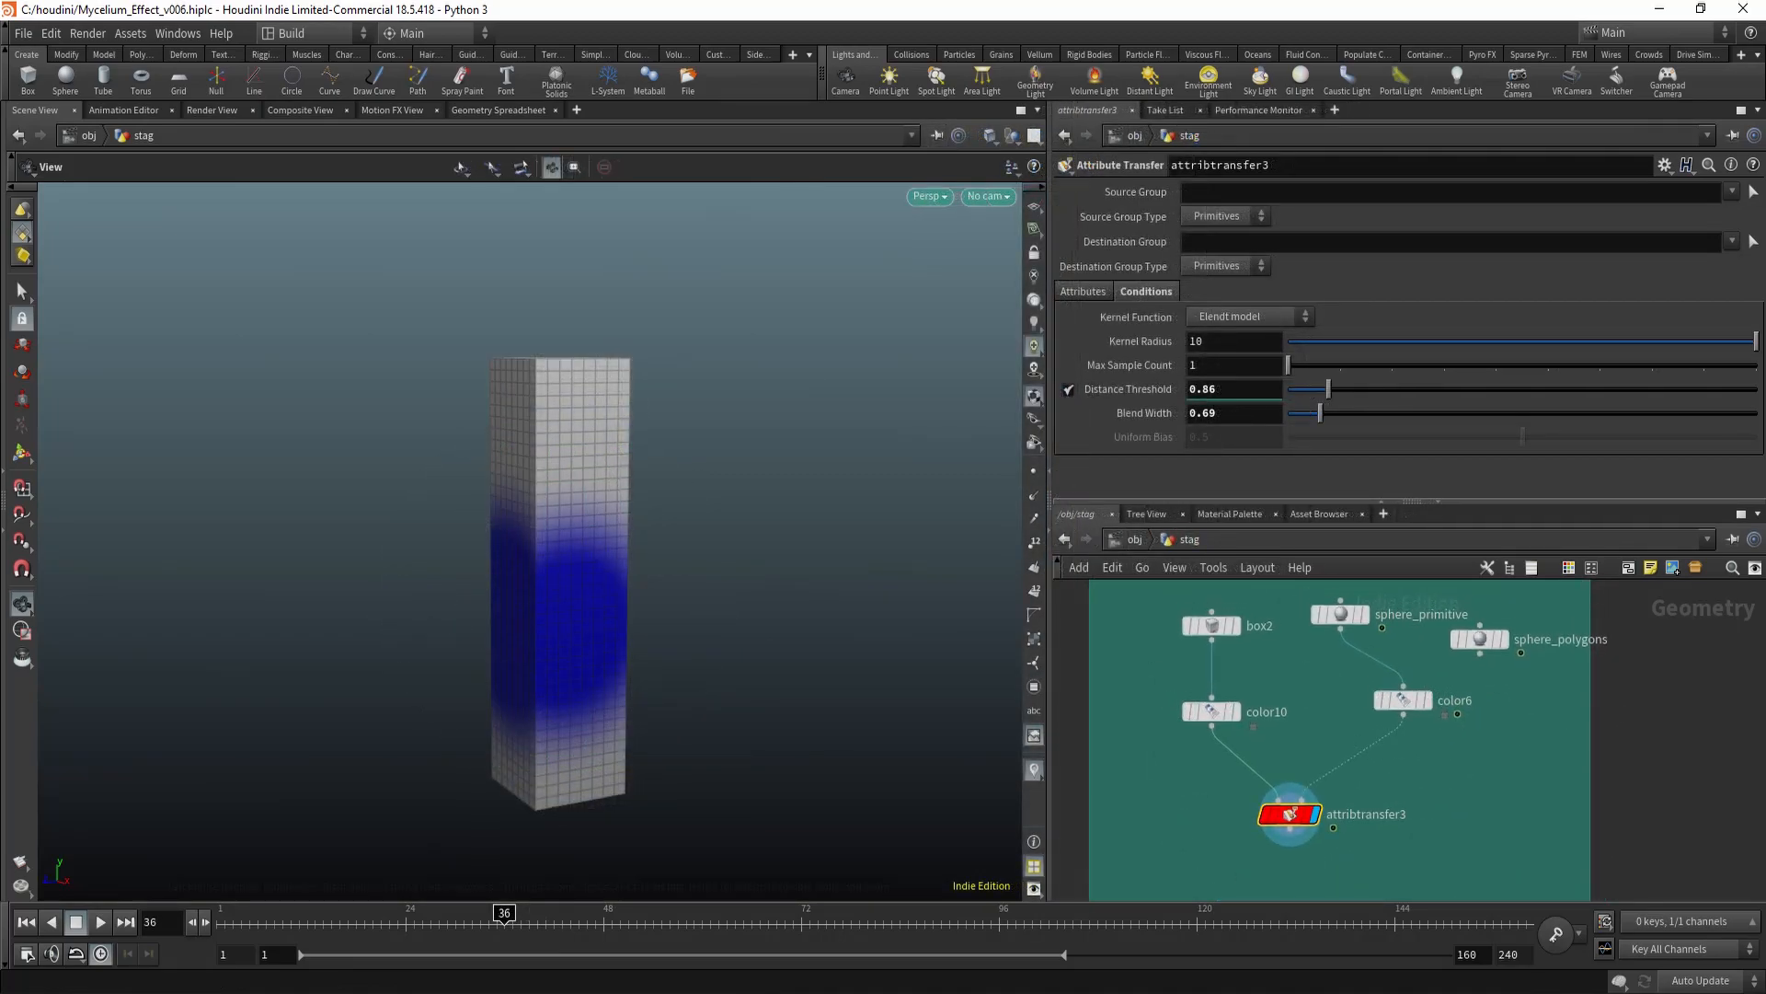
{"action": "middle_click_drag", "start_coordinate": [559, 583], "coordinate": [552, 556]}
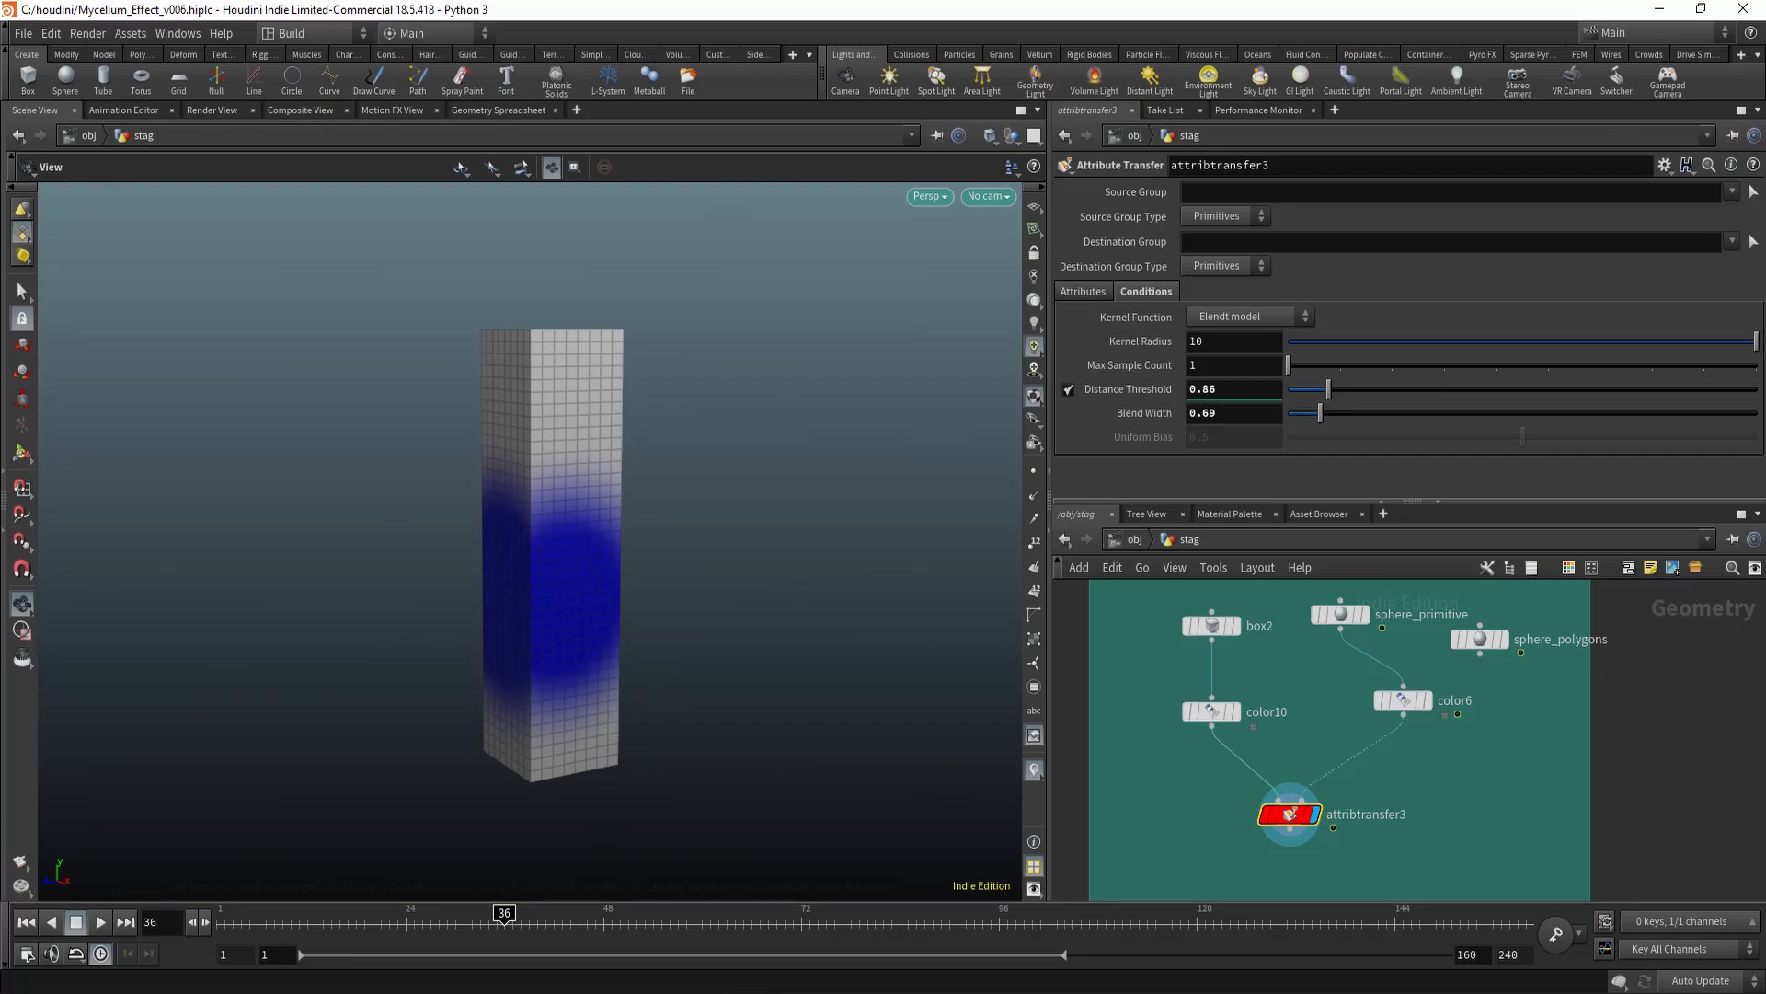
{"action": "left_click_drag", "start_coordinate": [552, 556], "coordinate": [554, 589]}
{"action": "middle_click_drag", "start_coordinate": [554, 588], "coordinate": [565, 604]}
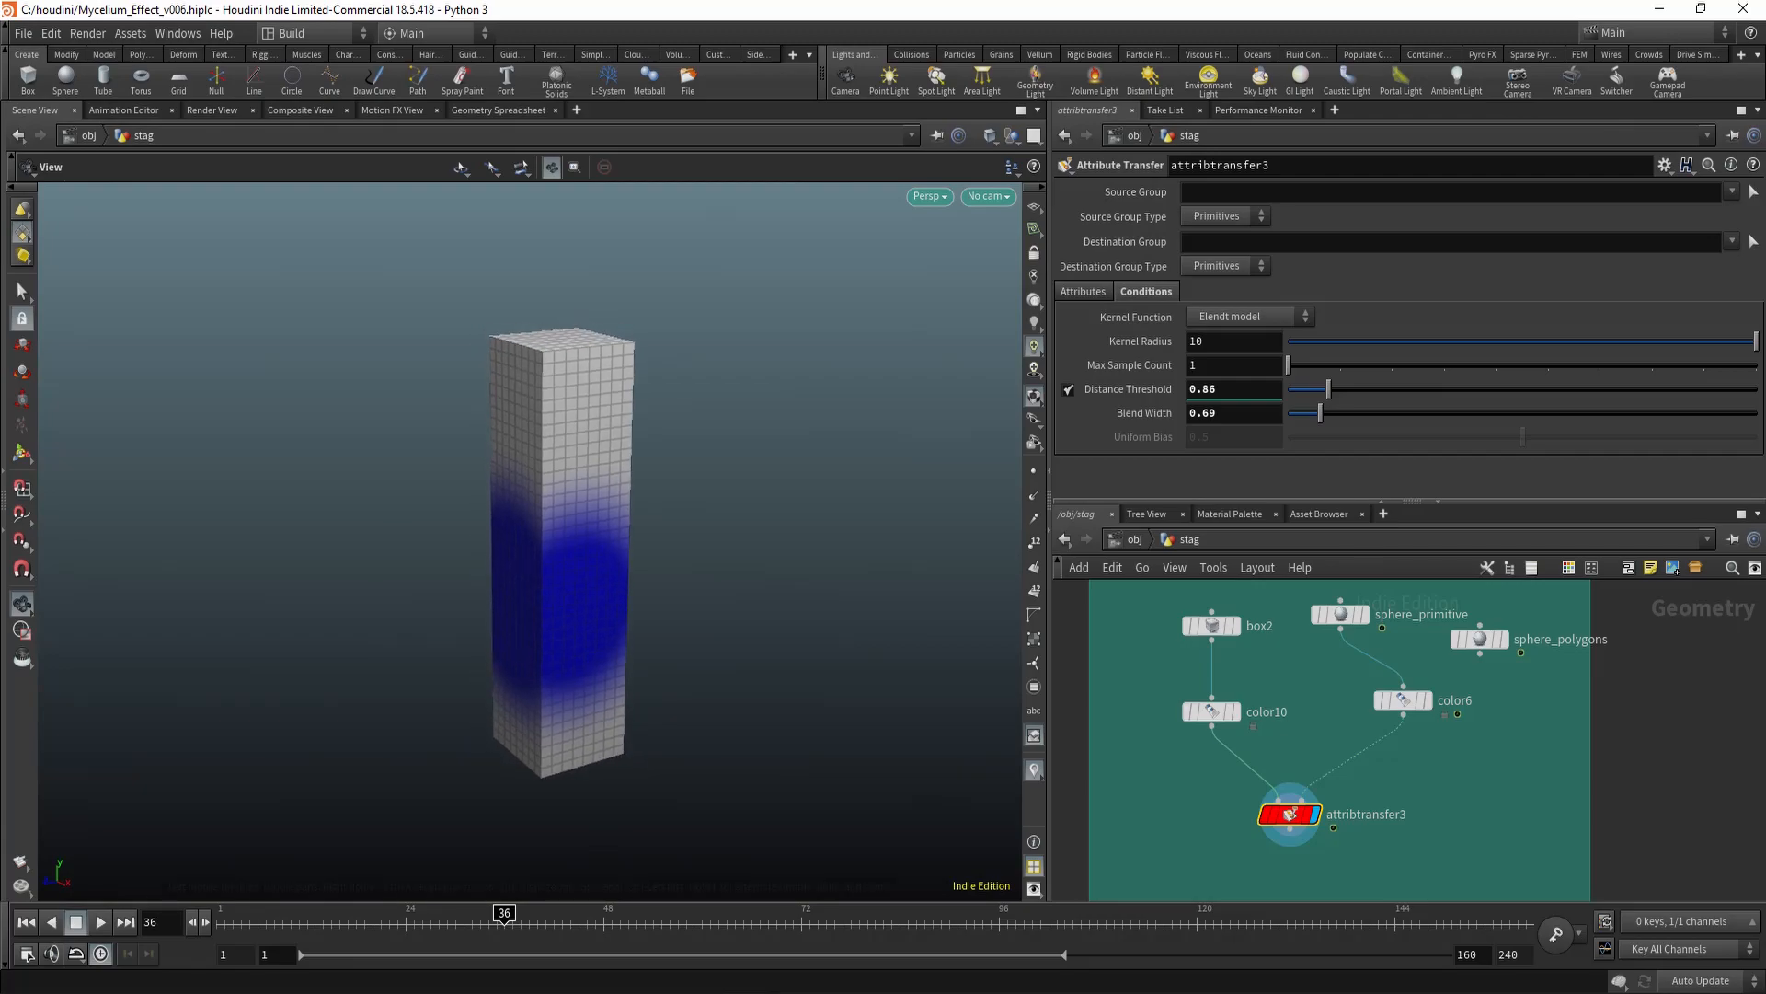
{"action": "left_click", "coordinate": [1209, 711]}
{"action": "left_click", "coordinate": [1235, 711]}
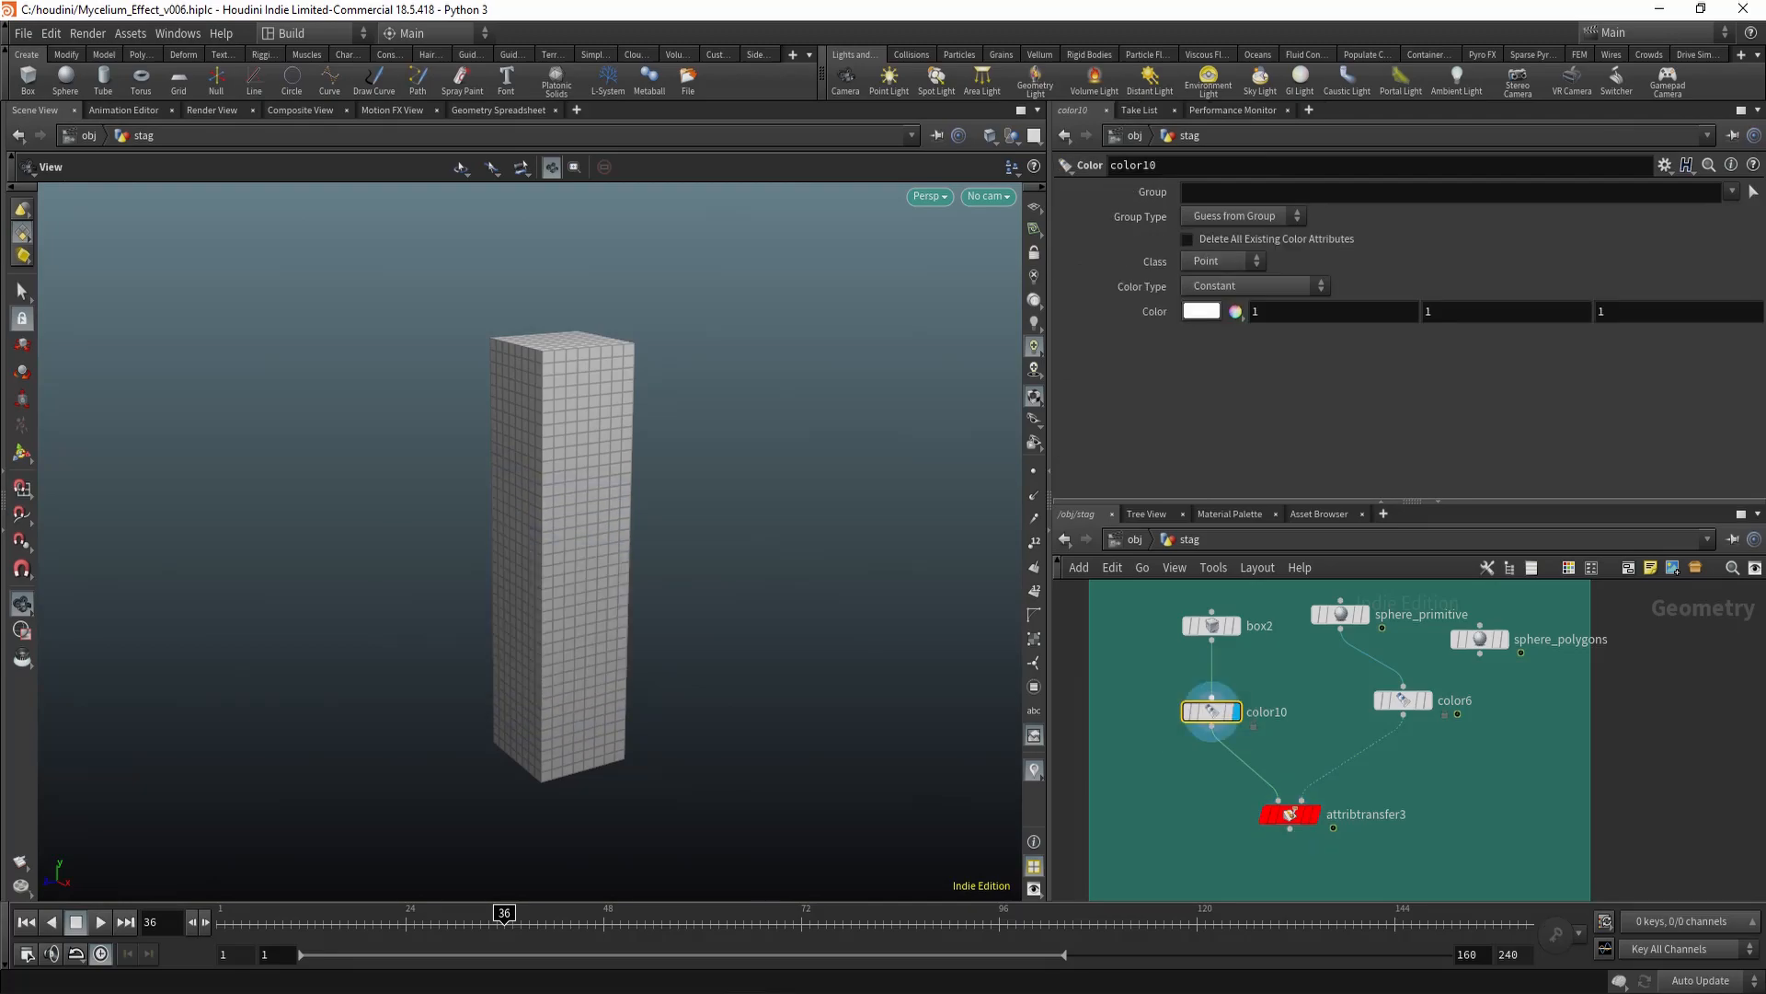
{"action": "left_click", "coordinate": [1289, 813]}
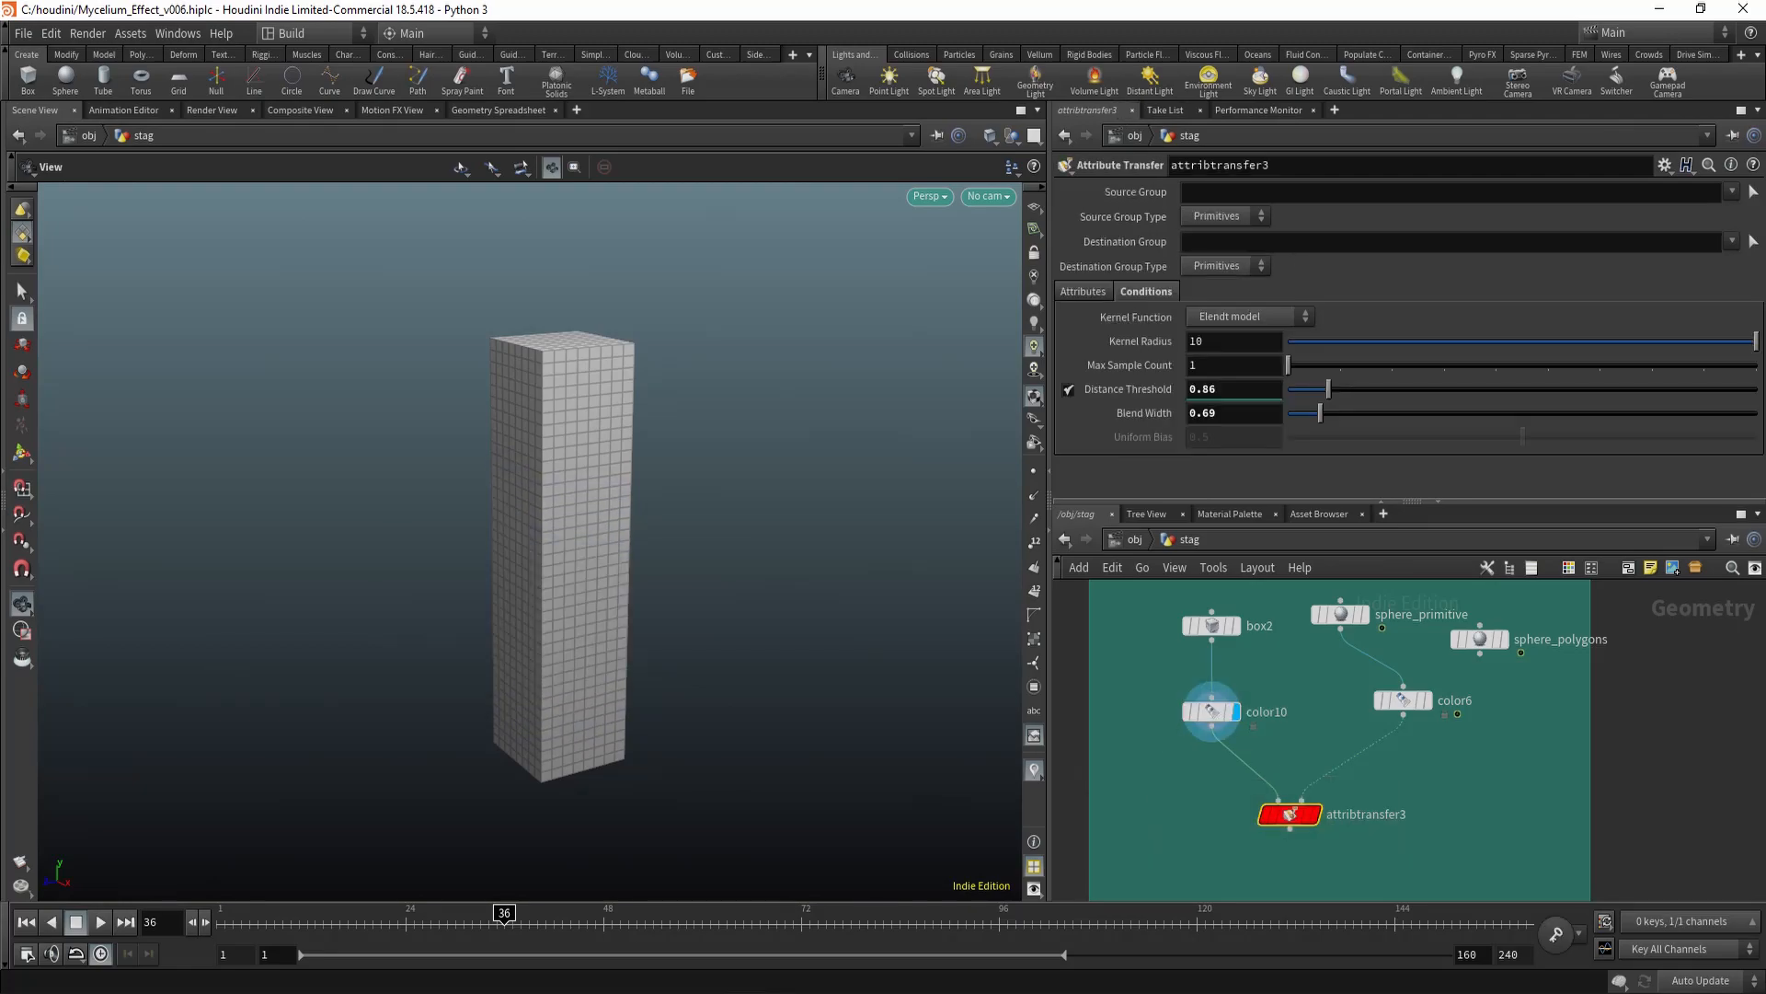
{"action": "left_click", "coordinate": [1316, 813]}
Bypass the color10 node to examine the transfer without a base color, and re-enable it
{"action": "left_click", "coordinate": [1209, 711]}
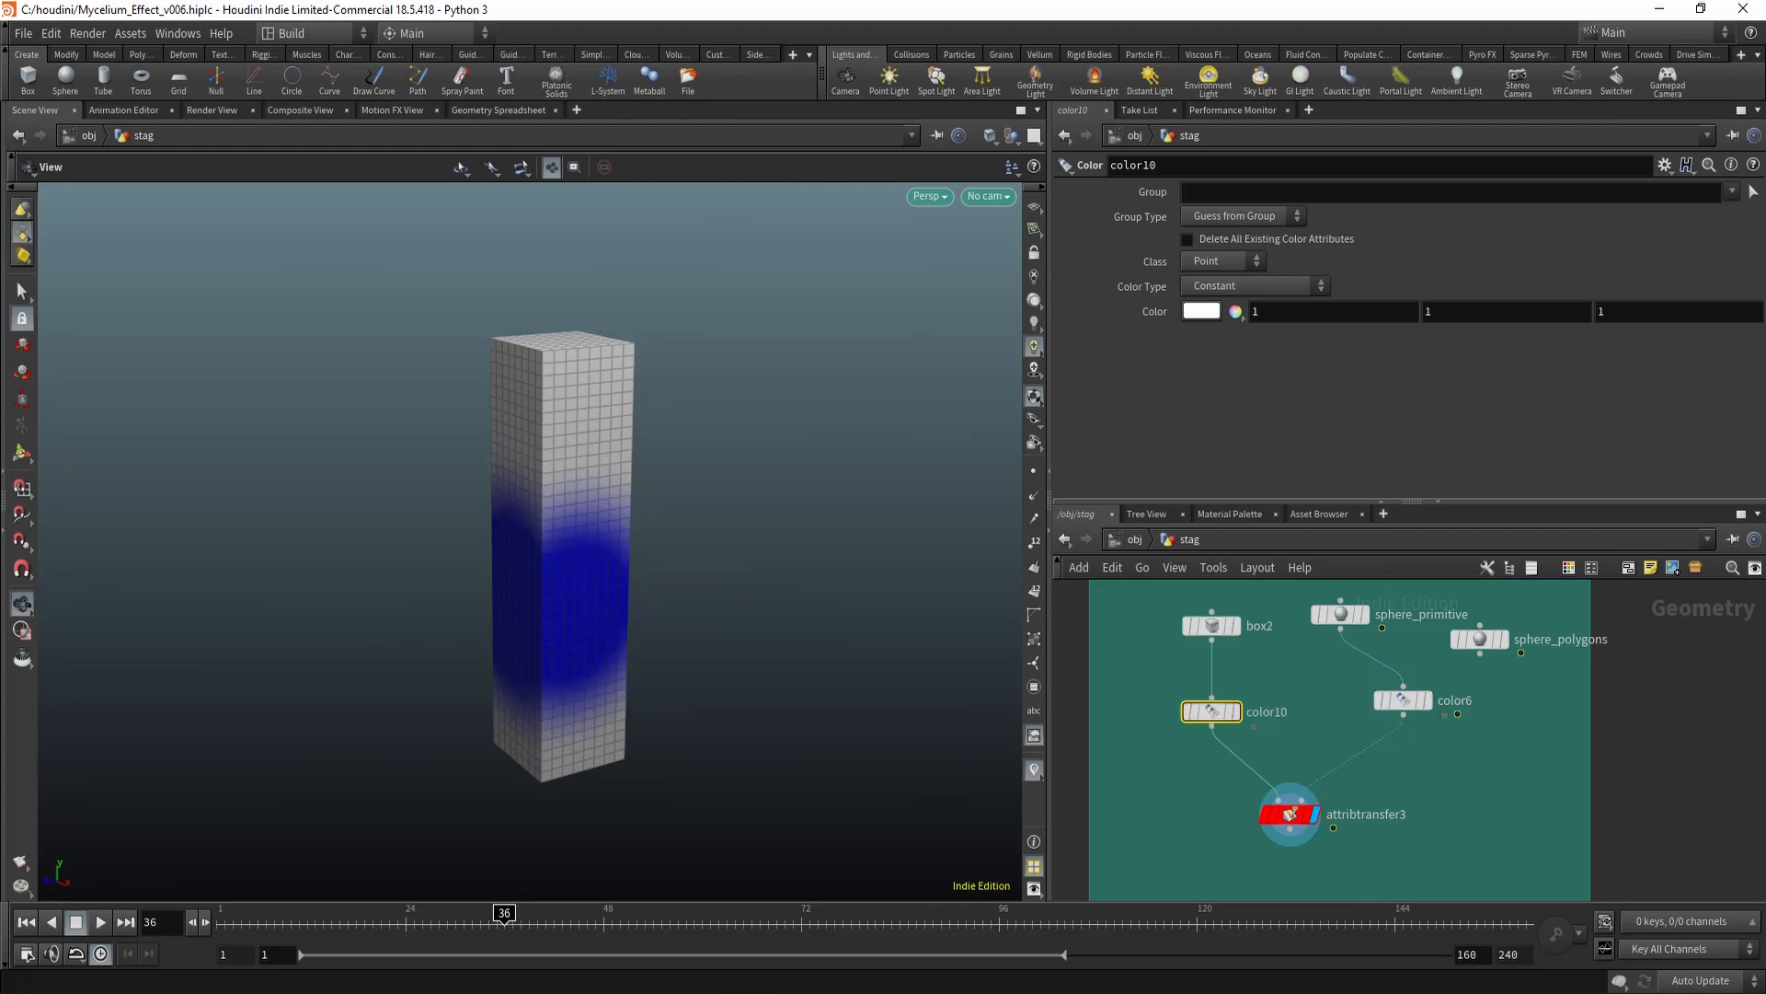
{"action": "key", "text": "b"}
{"action": "left_click_drag", "start_coordinate": [589, 588], "coordinate": [566, 543]}
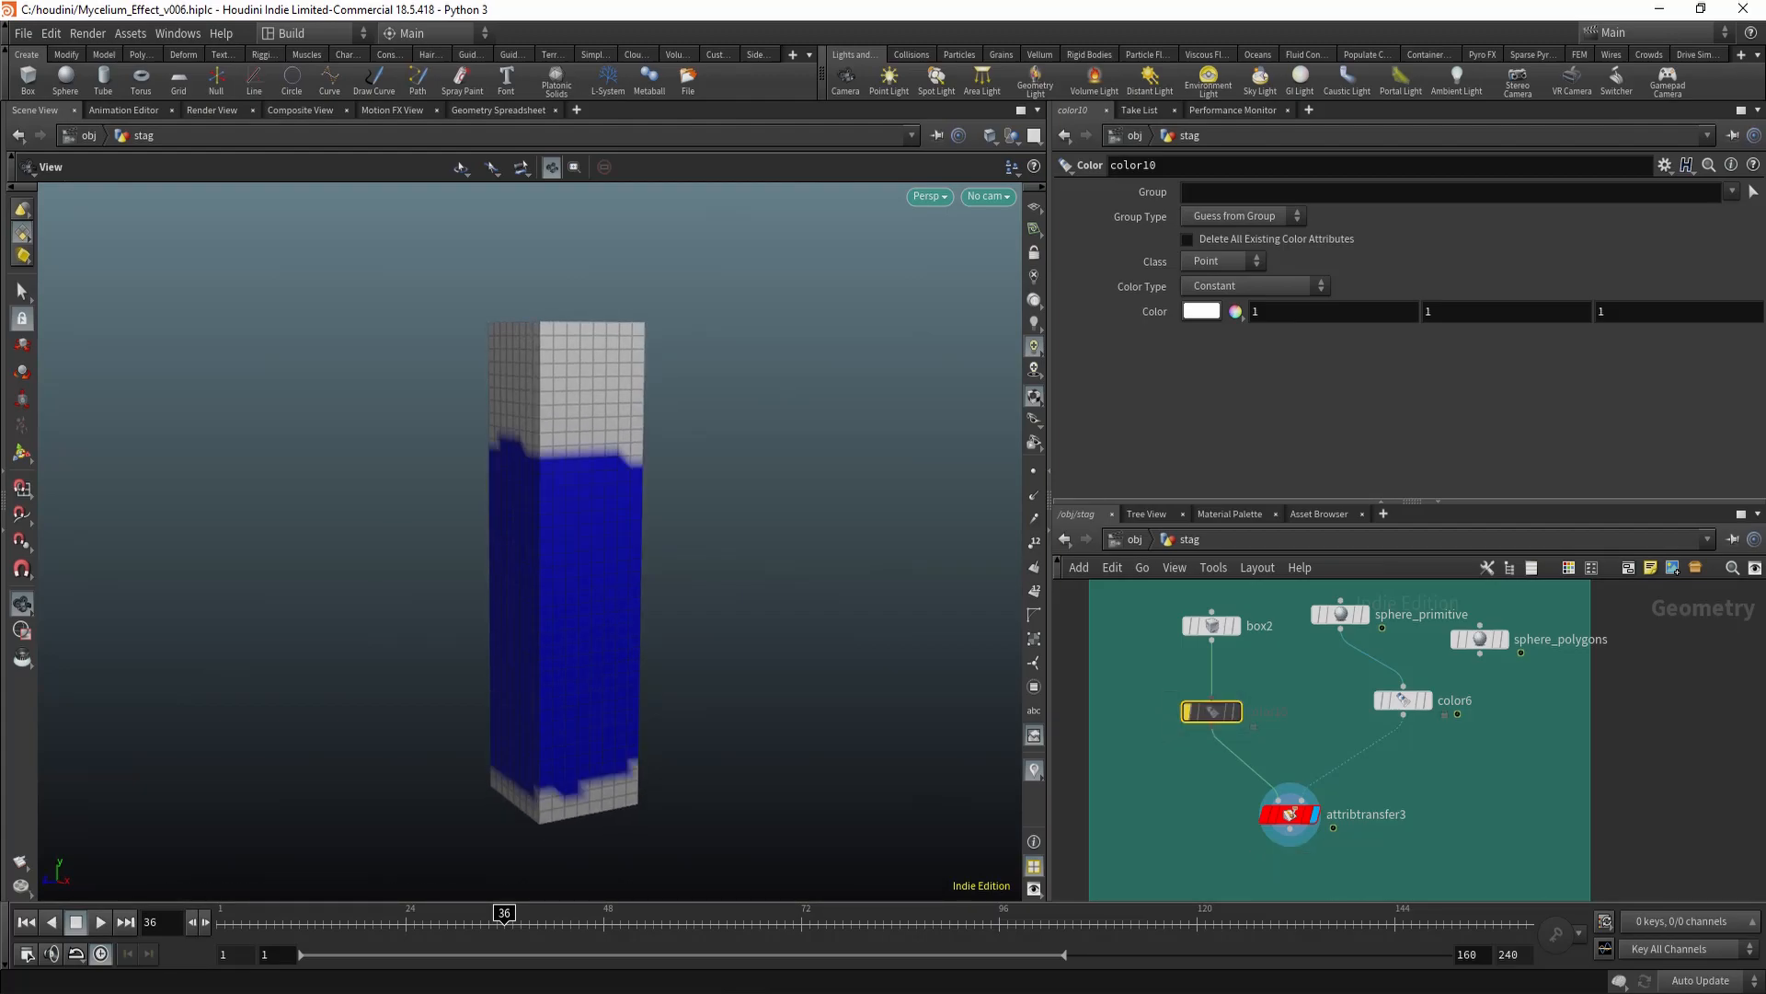
{"action": "middle_click_drag", "start_coordinate": [1334, 772], "coordinate": [1302, 744]}
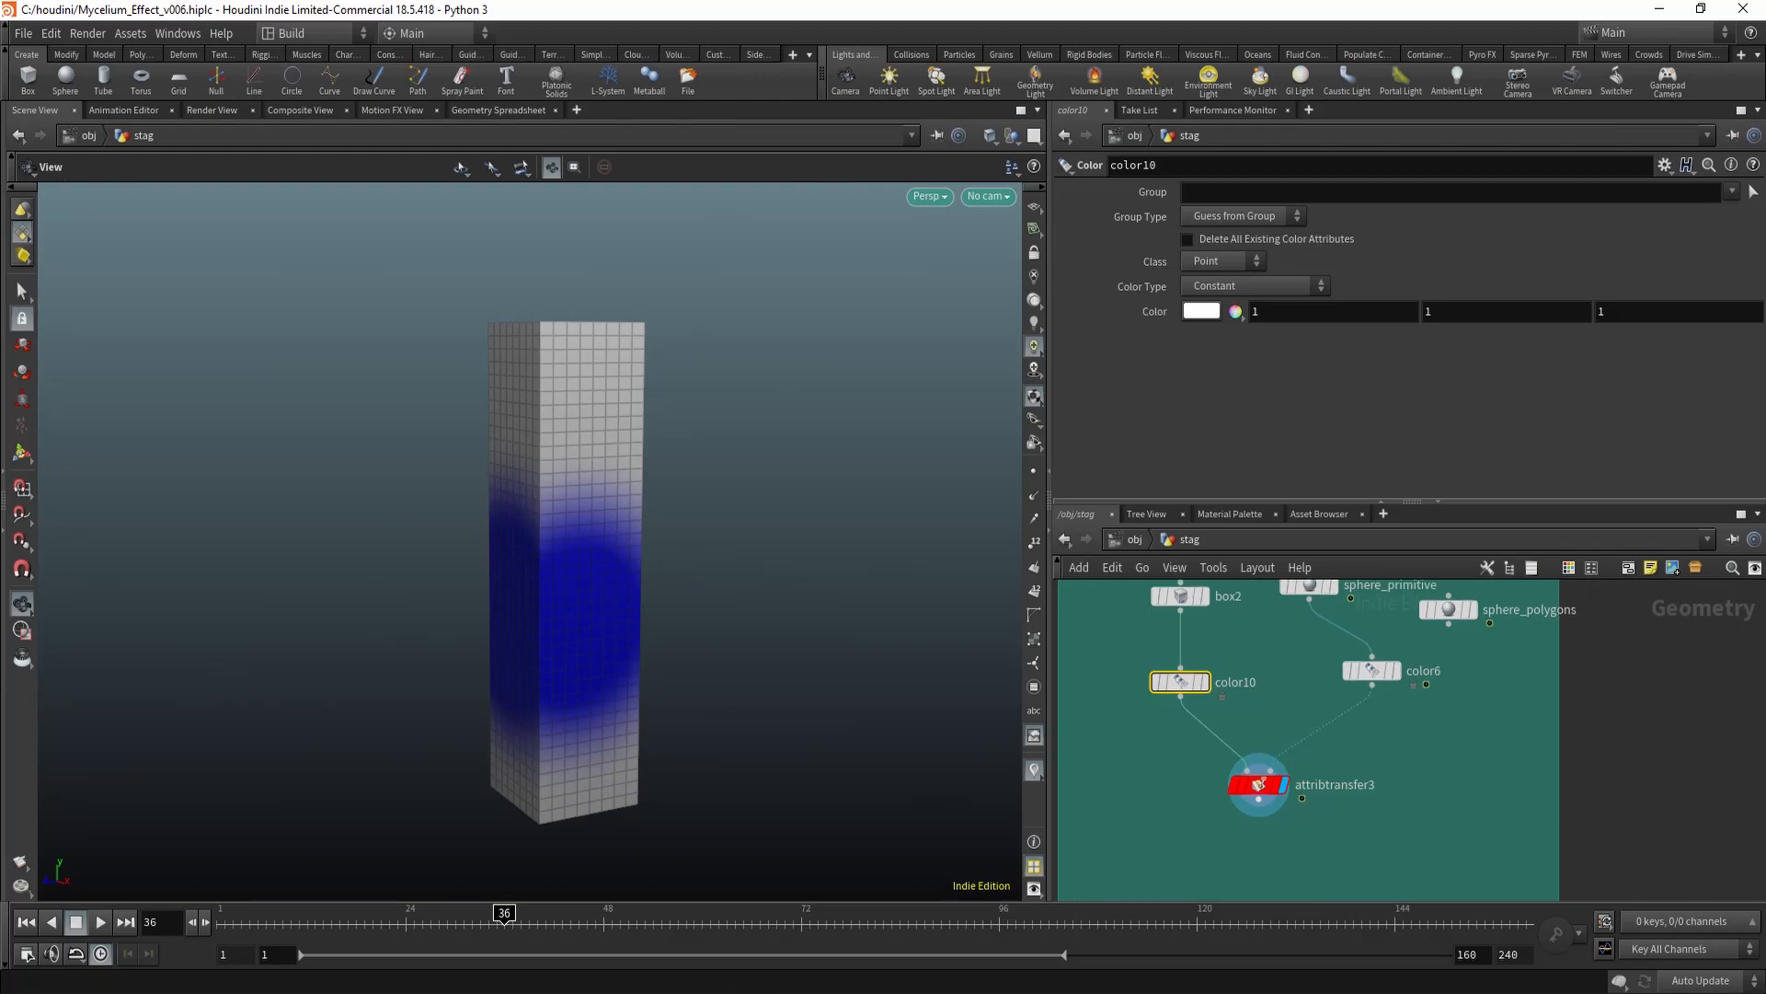
Move attribtransfer3 aside, add a new Attribute Transfer node and connect color10 and color6 to its inputs
{"action": "left_click_drag", "start_coordinate": [1258, 784], "coordinate": [1400, 793]}
{"action": "left_click", "coordinate": [1223, 787]}
{"action": "key", "text": "Tab"}
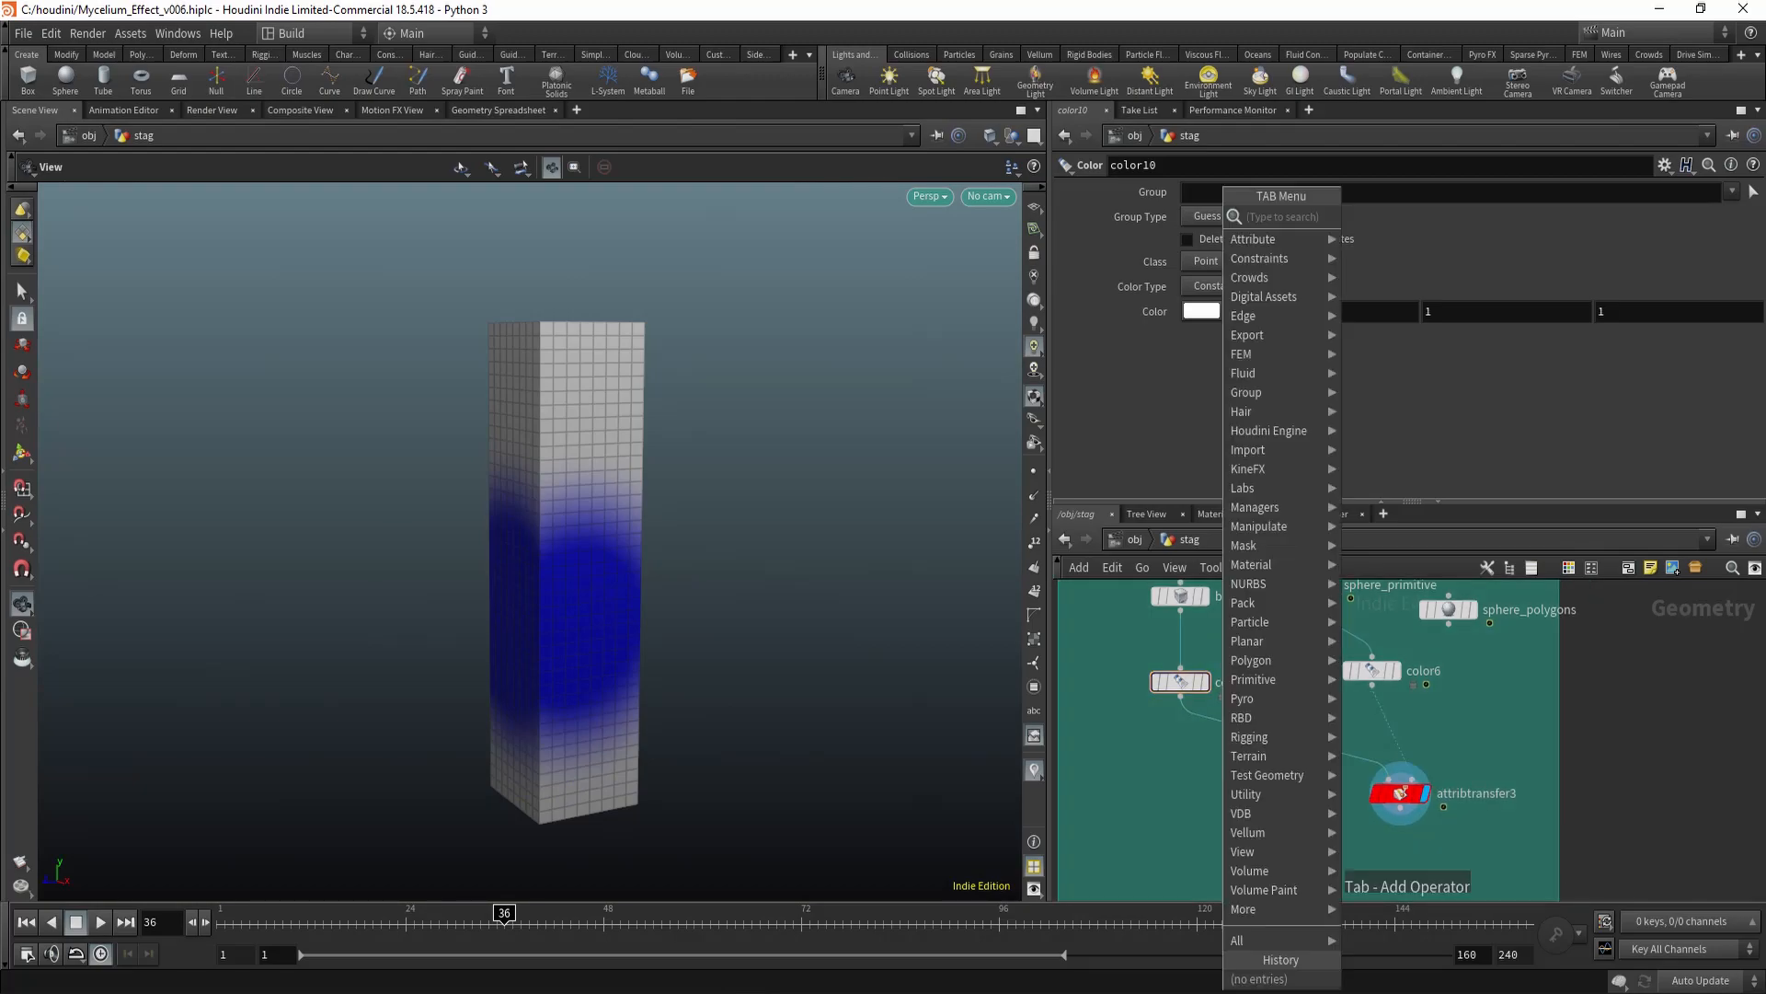
{"action": "type", "text": "atra"}
{"action": "key", "text": "Down"}
{"action": "key", "text": "Return"}
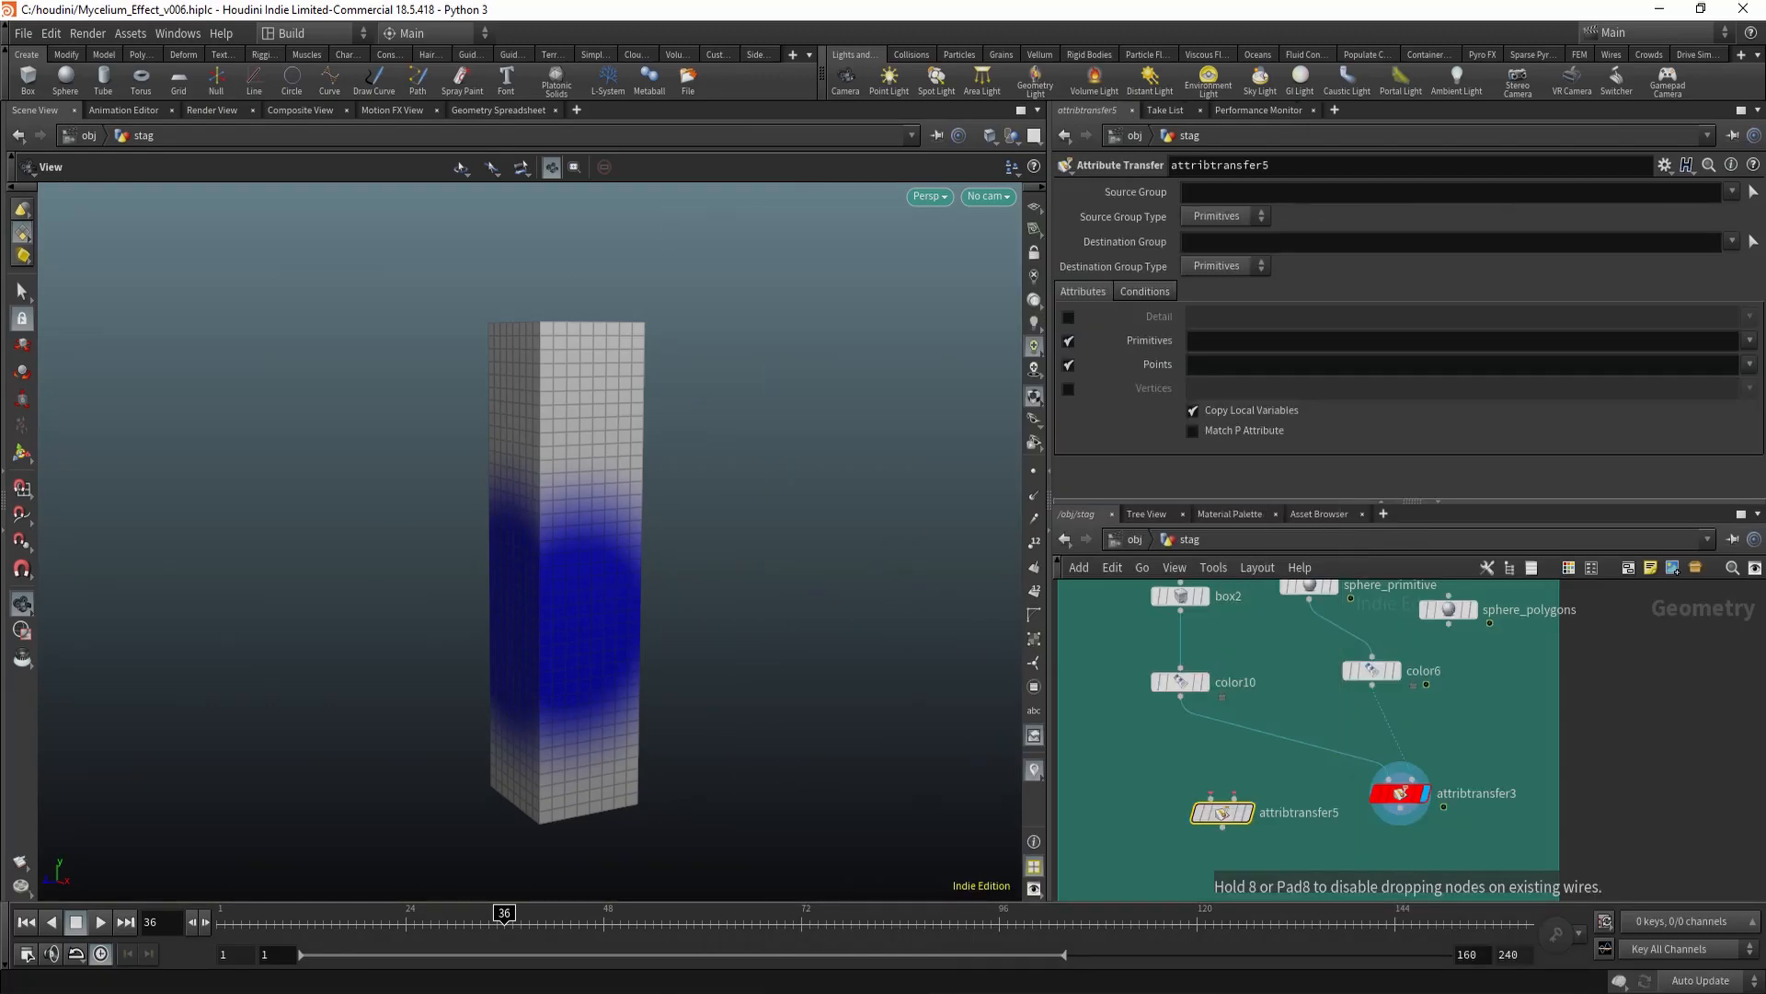
{"action": "left_click_drag", "start_coordinate": [1180, 697], "coordinate": [1372, 684]}
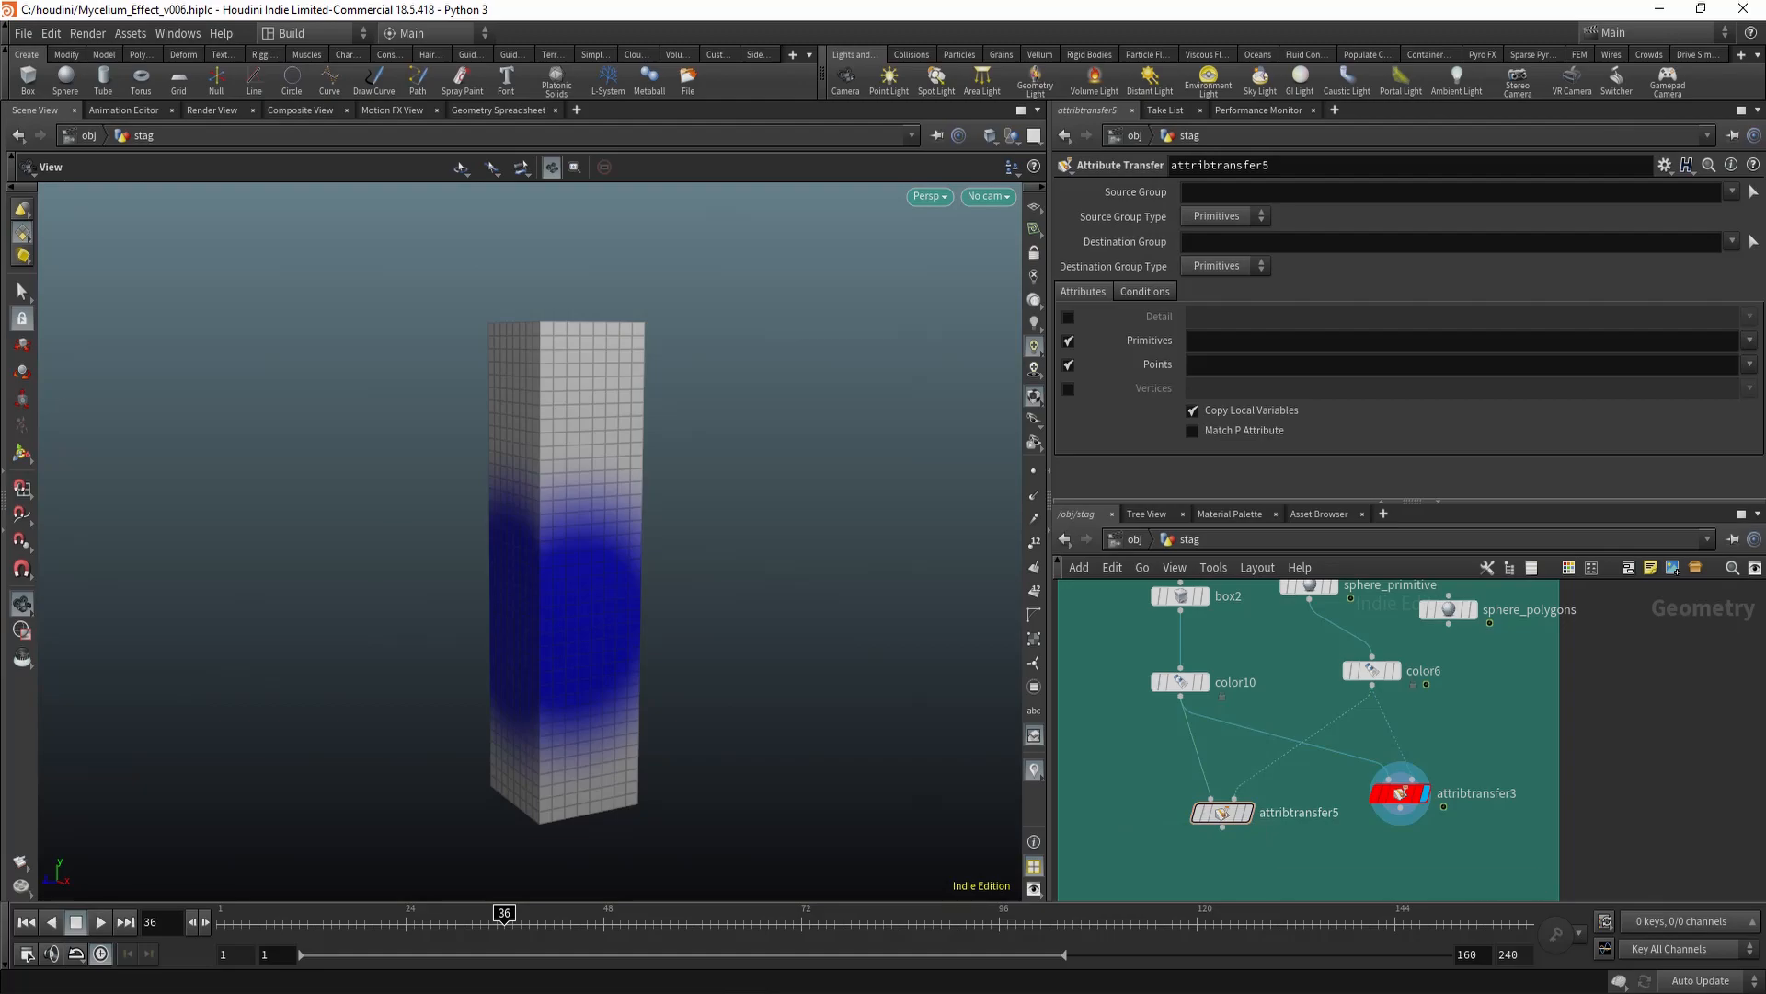
Display the new Attribute Transfer node and set its distance threshold to 1.22 and blend width to 0.84
{"action": "key", "text": "r"}
{"action": "middle_click_drag", "start_coordinate": [1307, 741], "coordinate": [1296, 754]}
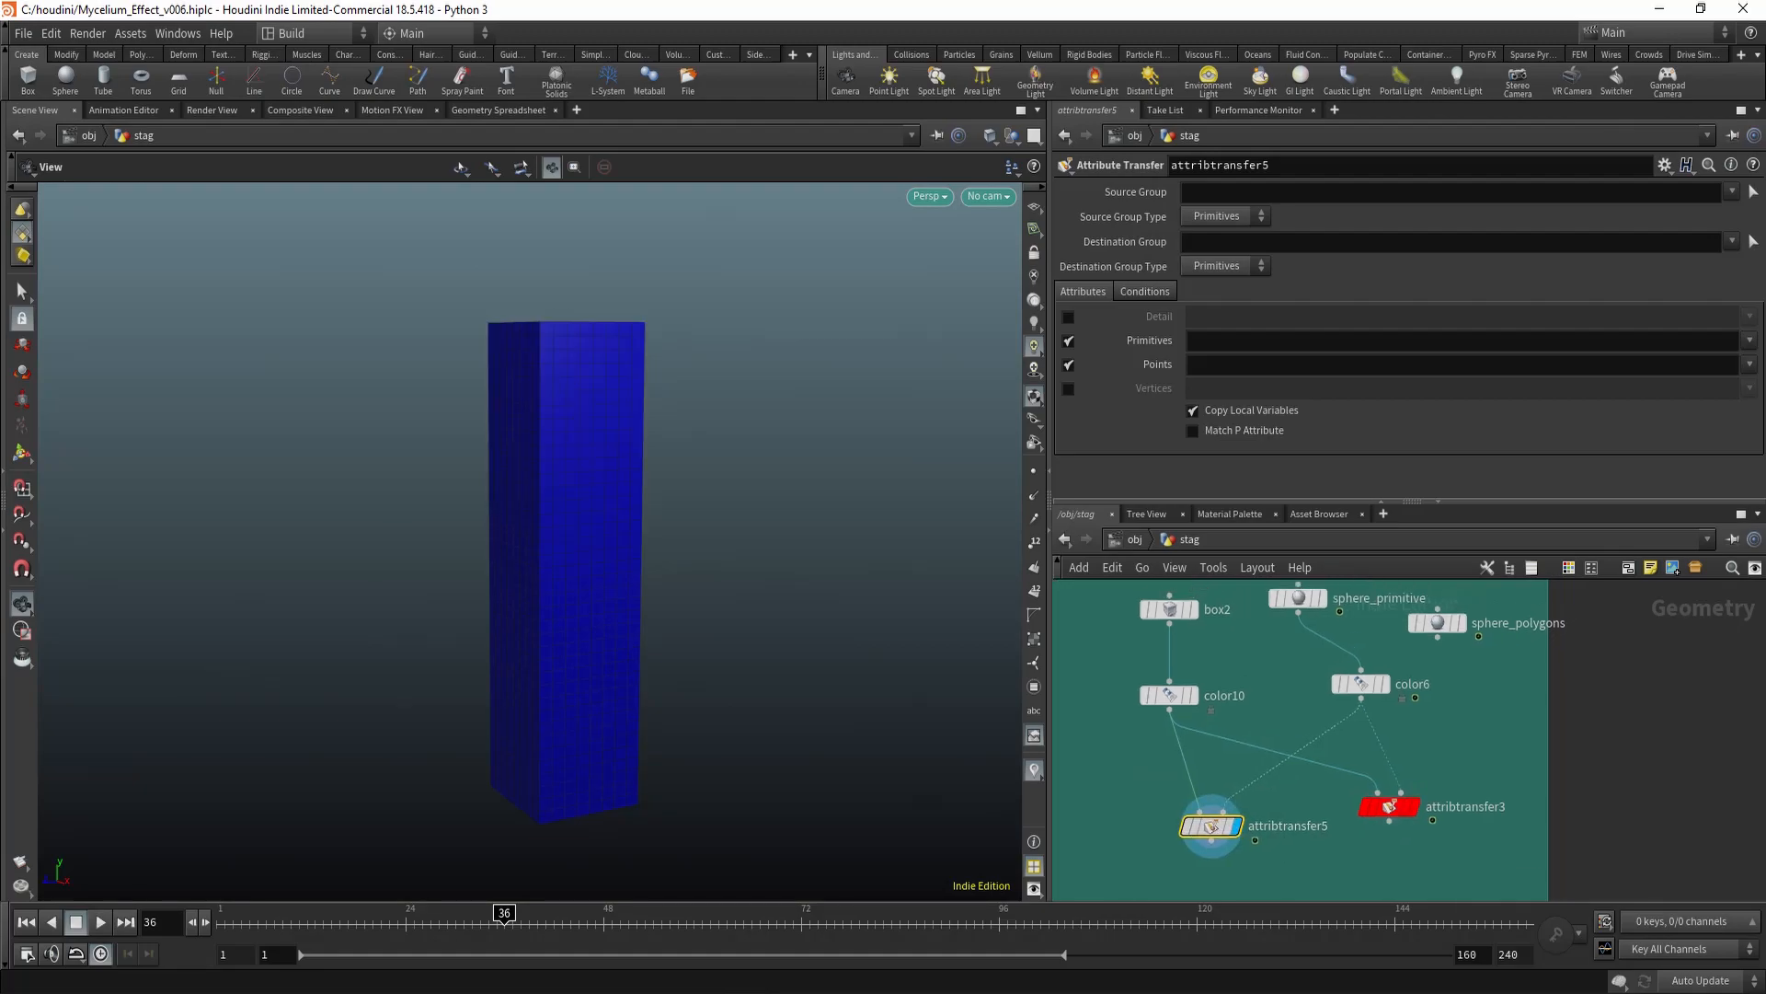
{"action": "left_click", "coordinate": [1144, 291]}
{"action": "mouse_move", "coordinate": [1319, 389]}
{"action": "left_mouse_down"}
{"action": "mouse_move", "coordinate": [1349, 389]}
{"action": "mouse_move", "coordinate": [1291, 413]}
{"action": "mouse_move", "coordinate": [1327, 413]}
{"action": "left_mouse_up"}
Show sphere_primitive as a template, scrub the timeline to frame 45, and open the new transfer node's attribute settings
{"action": "middle_click_drag", "start_coordinate": [1306, 626], "coordinate": [1309, 695]}
{"action": "left_click", "coordinate": [1317, 668]}
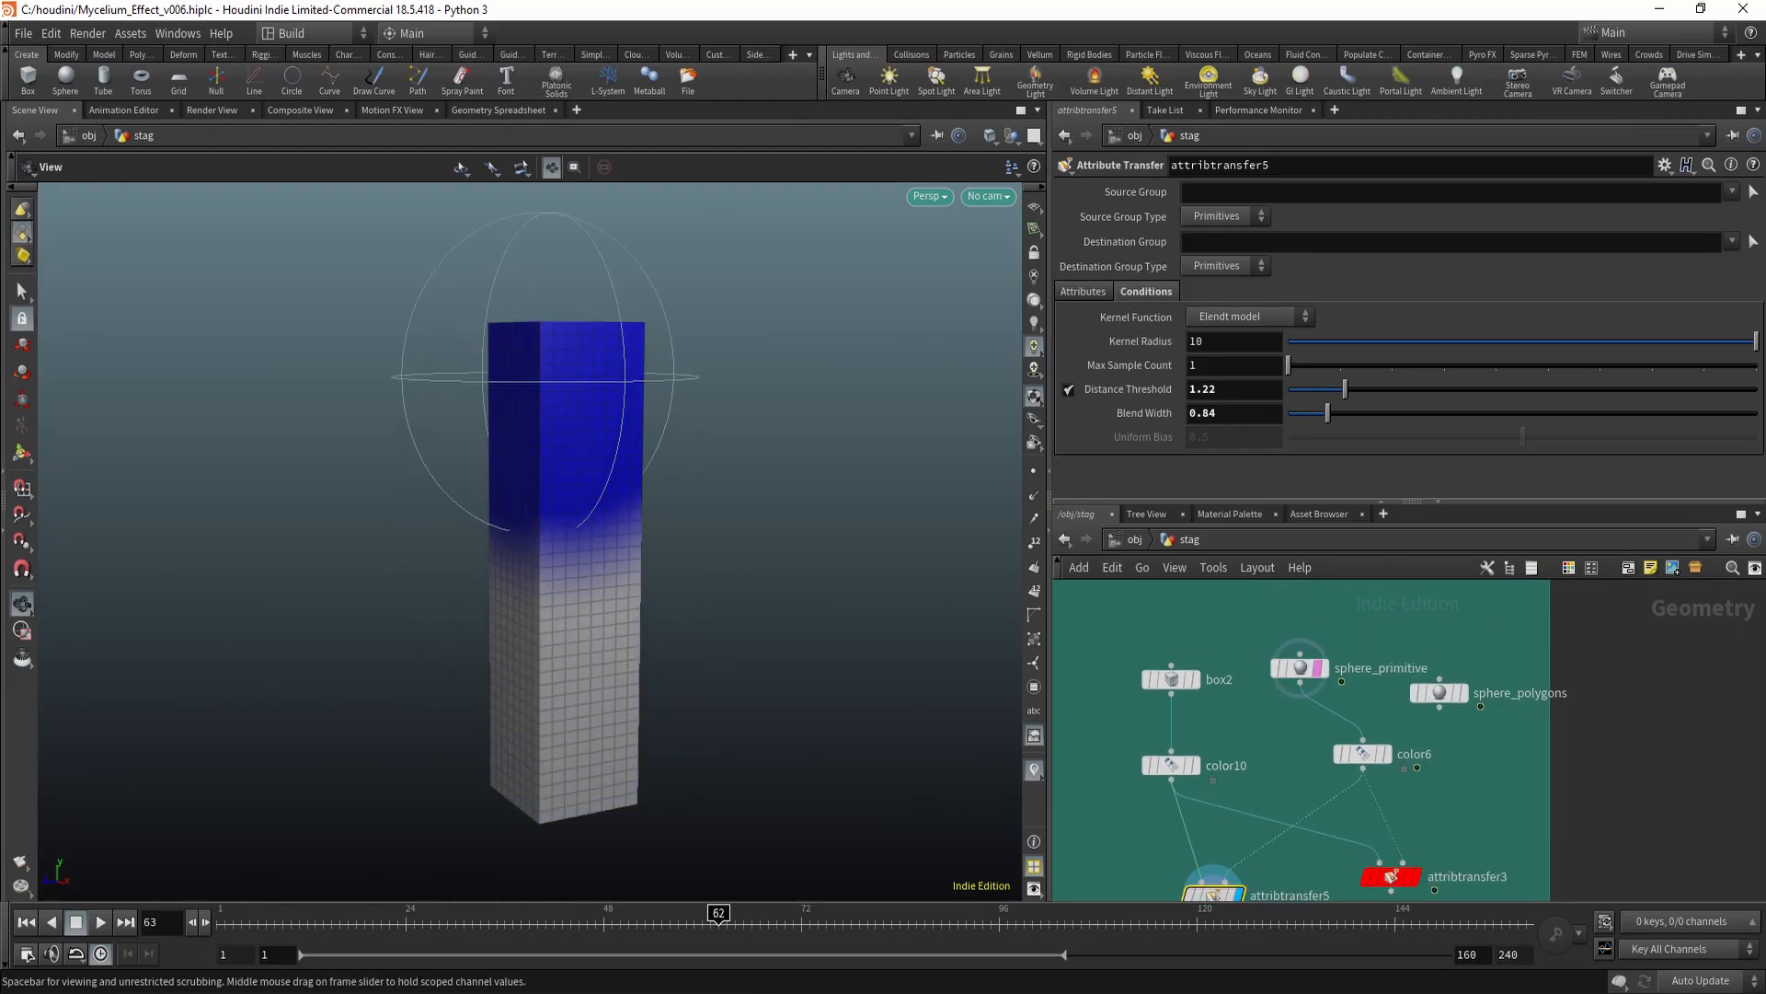
{"action": "left_click_drag", "start_coordinate": [605, 920], "coordinate": [579, 920]}
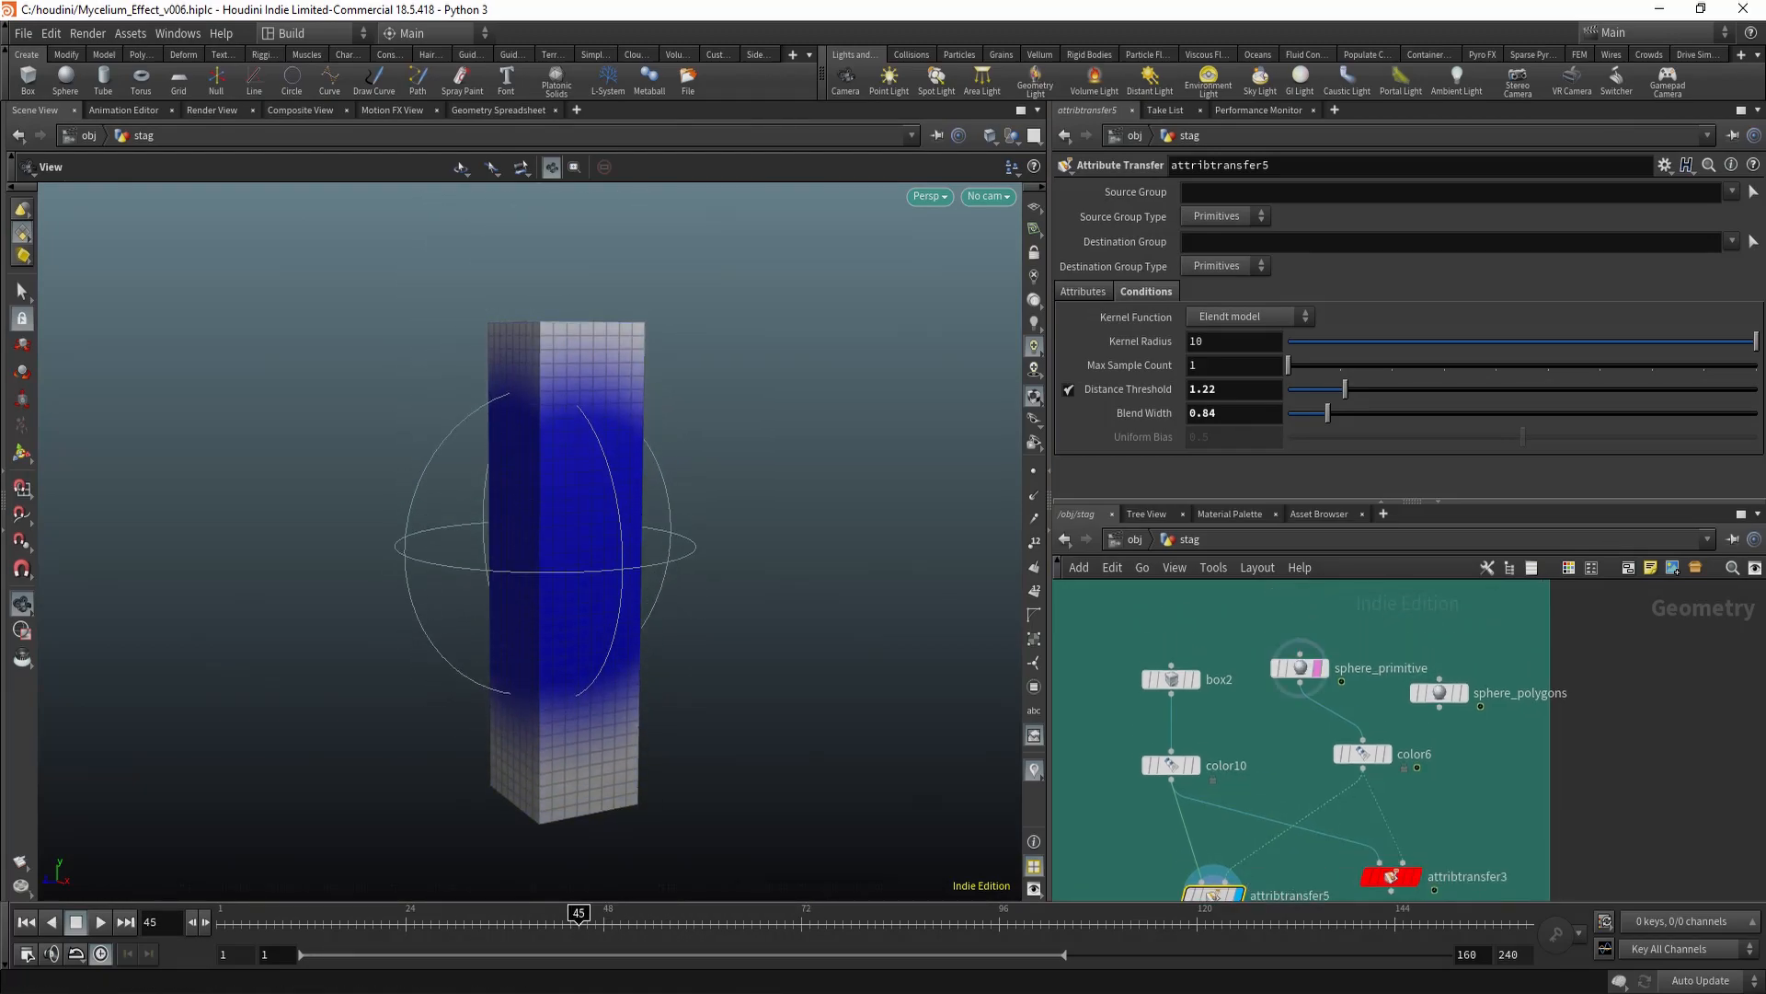
{"action": "left_click_drag", "start_coordinate": [649, 575], "coordinate": [694, 594]}
{"action": "scroll", "coordinate": [694, 593], "scroll_direction": "down", "scroll_amount": 3}
{"action": "middle_click_drag", "start_coordinate": [1299, 763], "coordinate": [1323, 713]}
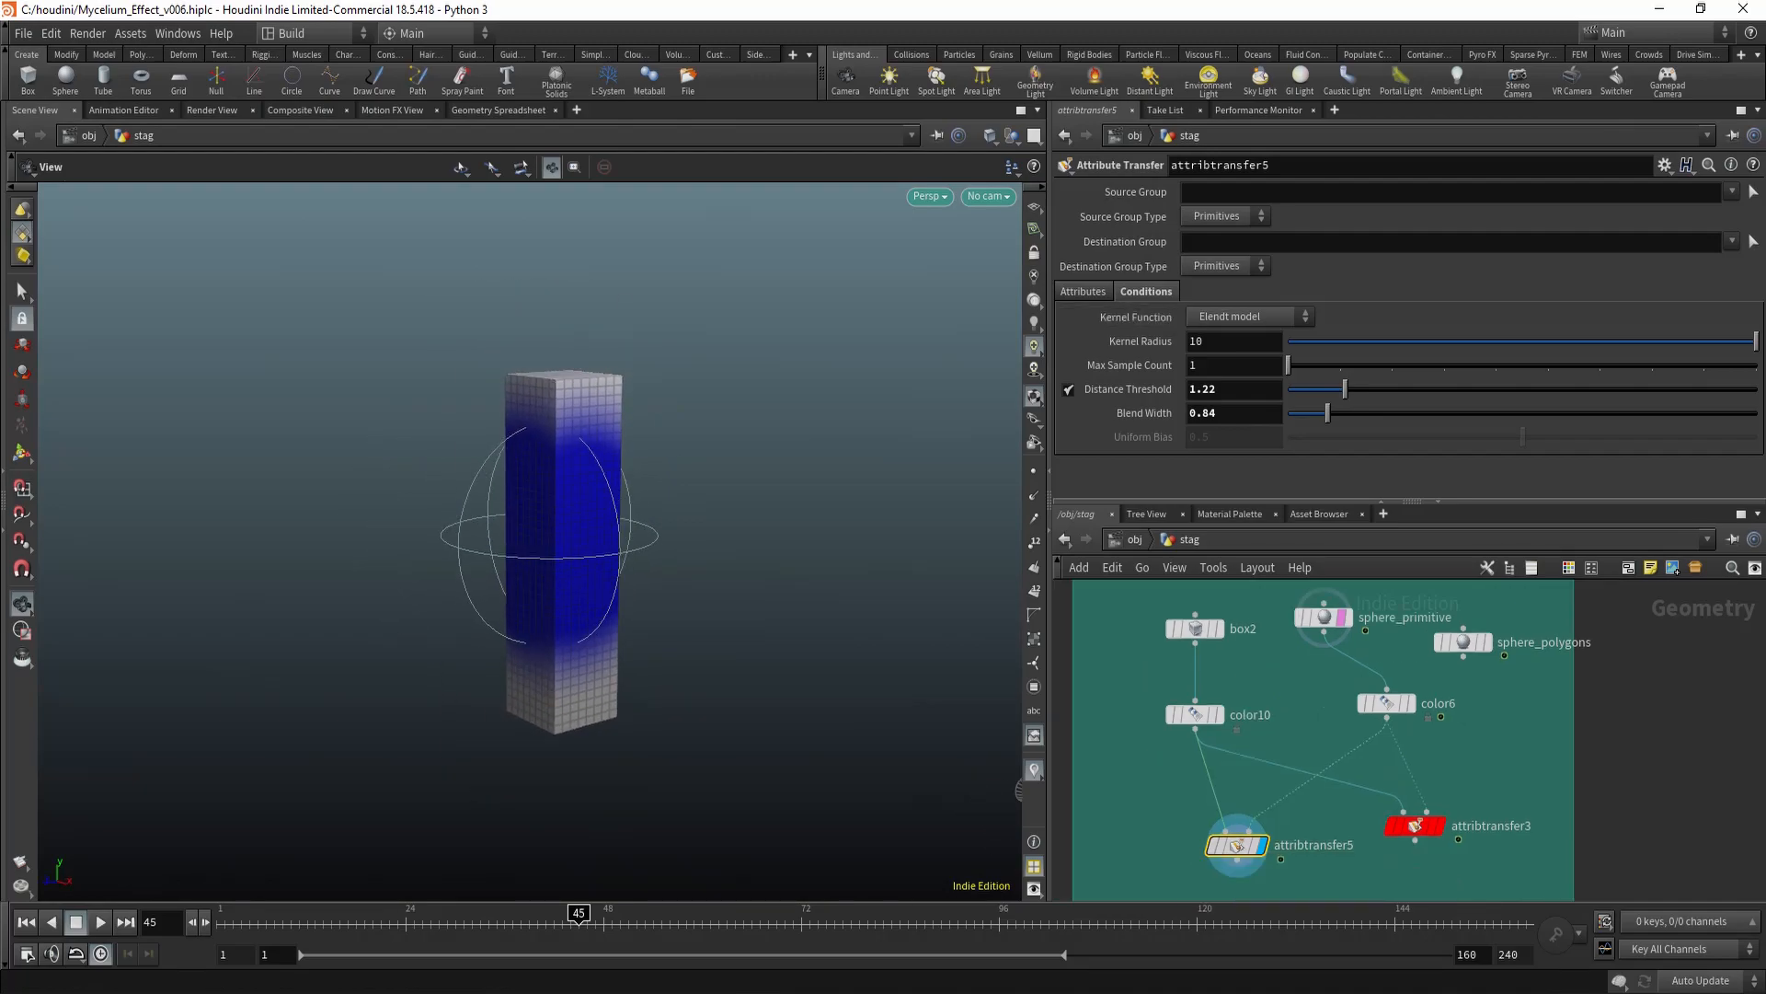
{"action": "left_click", "coordinate": [1082, 291]}
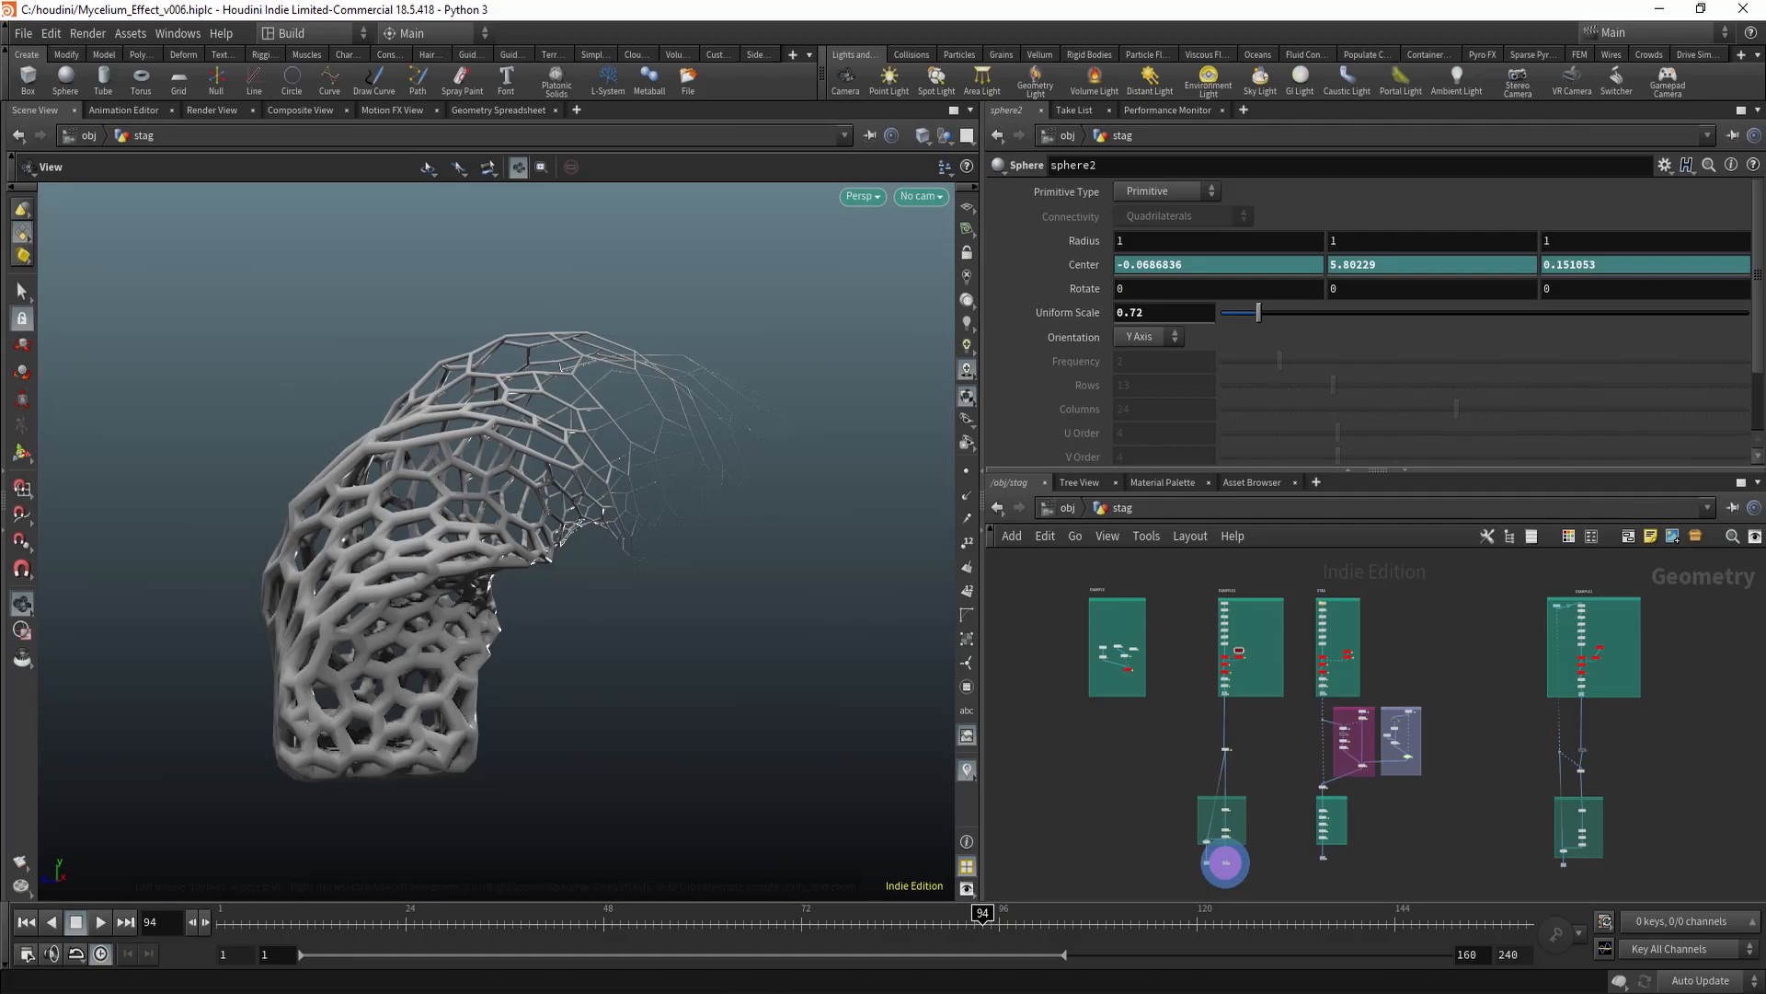
Display attribtransfer2 in the main effect network and scrub the timeline to frame 83 to examine its color gradient
{"action": "scroll", "coordinate": [1288, 725], "scroll_direction": "up", "scroll_amount": 10}
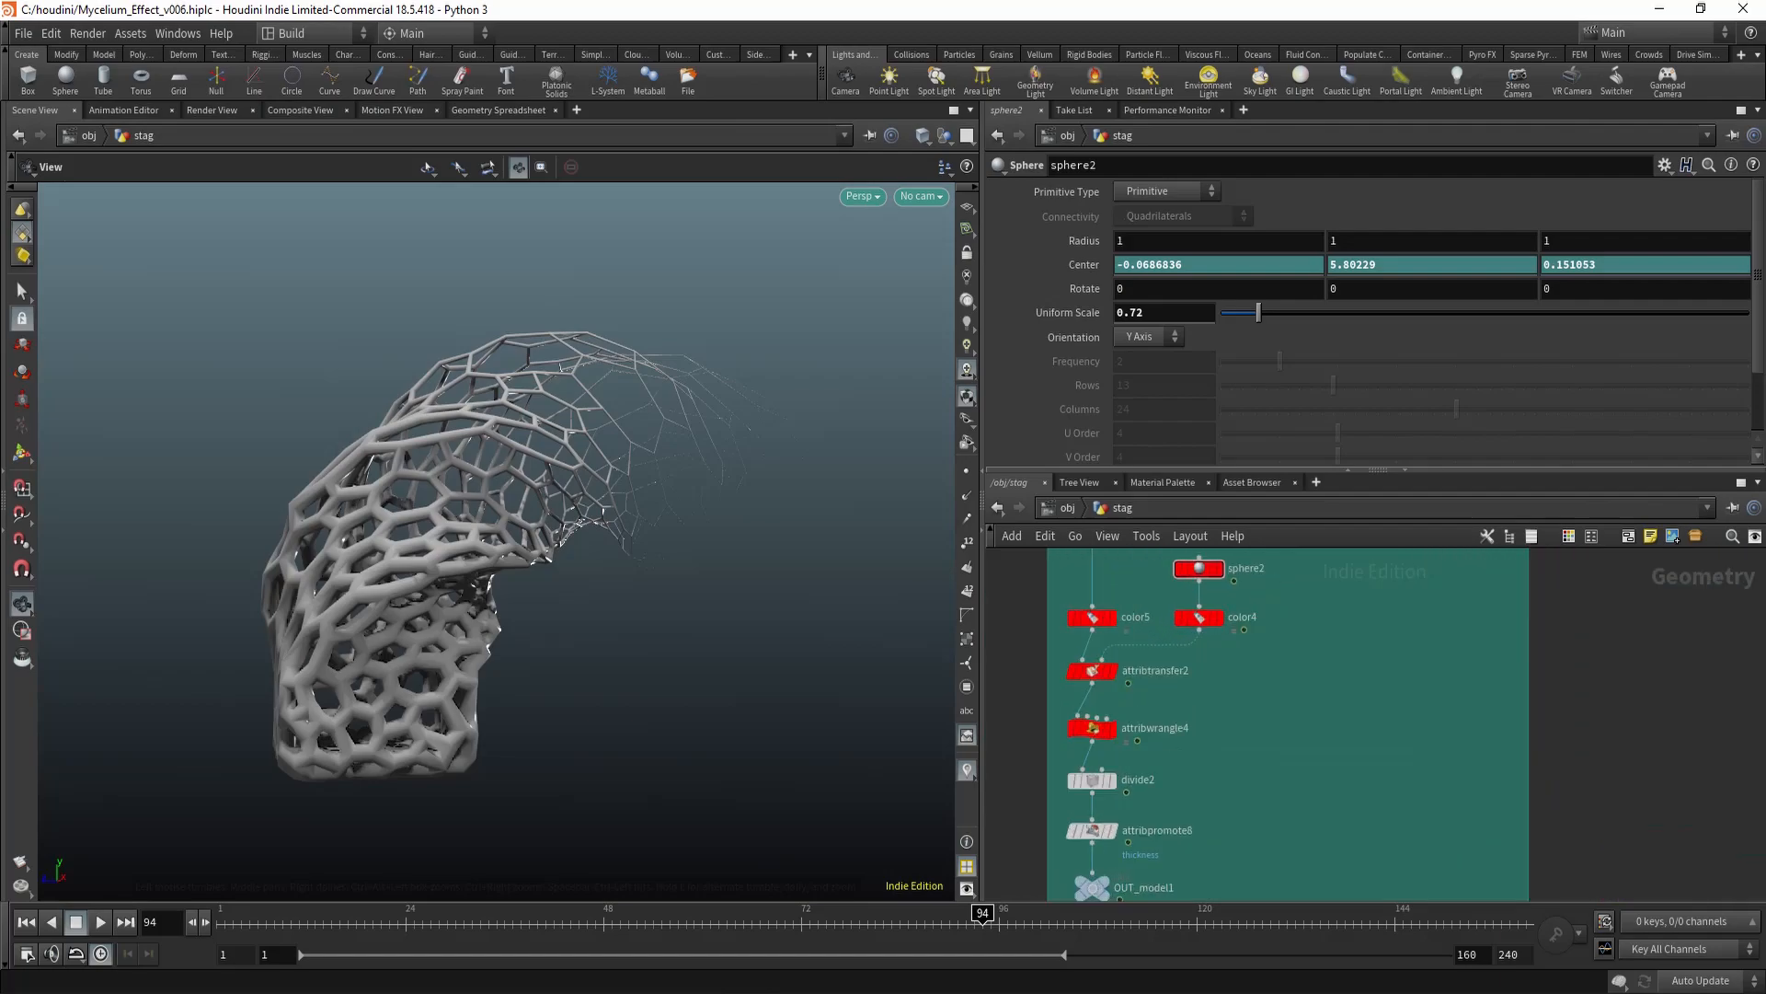
{"action": "left_click", "coordinate": [1146, 706]}
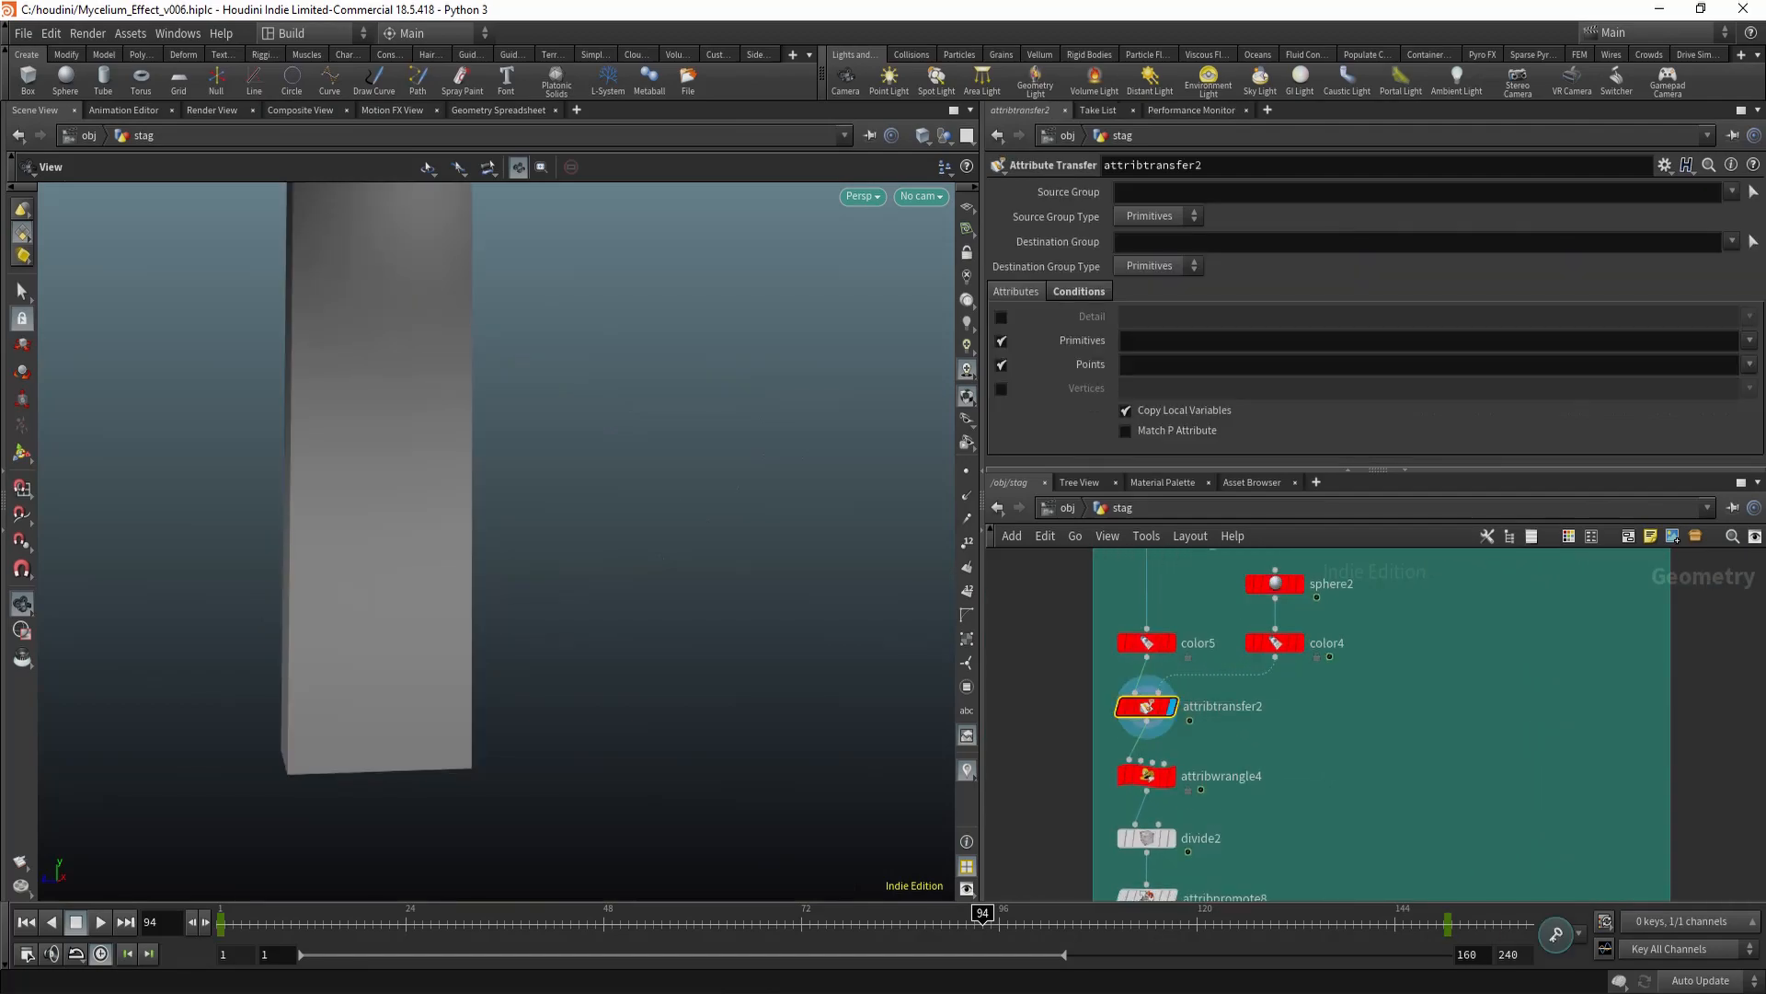
{"action": "middle_click_drag", "start_coordinate": [377, 478], "coordinate": [411, 584]}
{"action": "right_click_drag", "start_coordinate": [410, 584], "coordinate": [469, 516]}
{"action": "left_click_drag", "start_coordinate": [469, 515], "coordinate": [474, 540]}
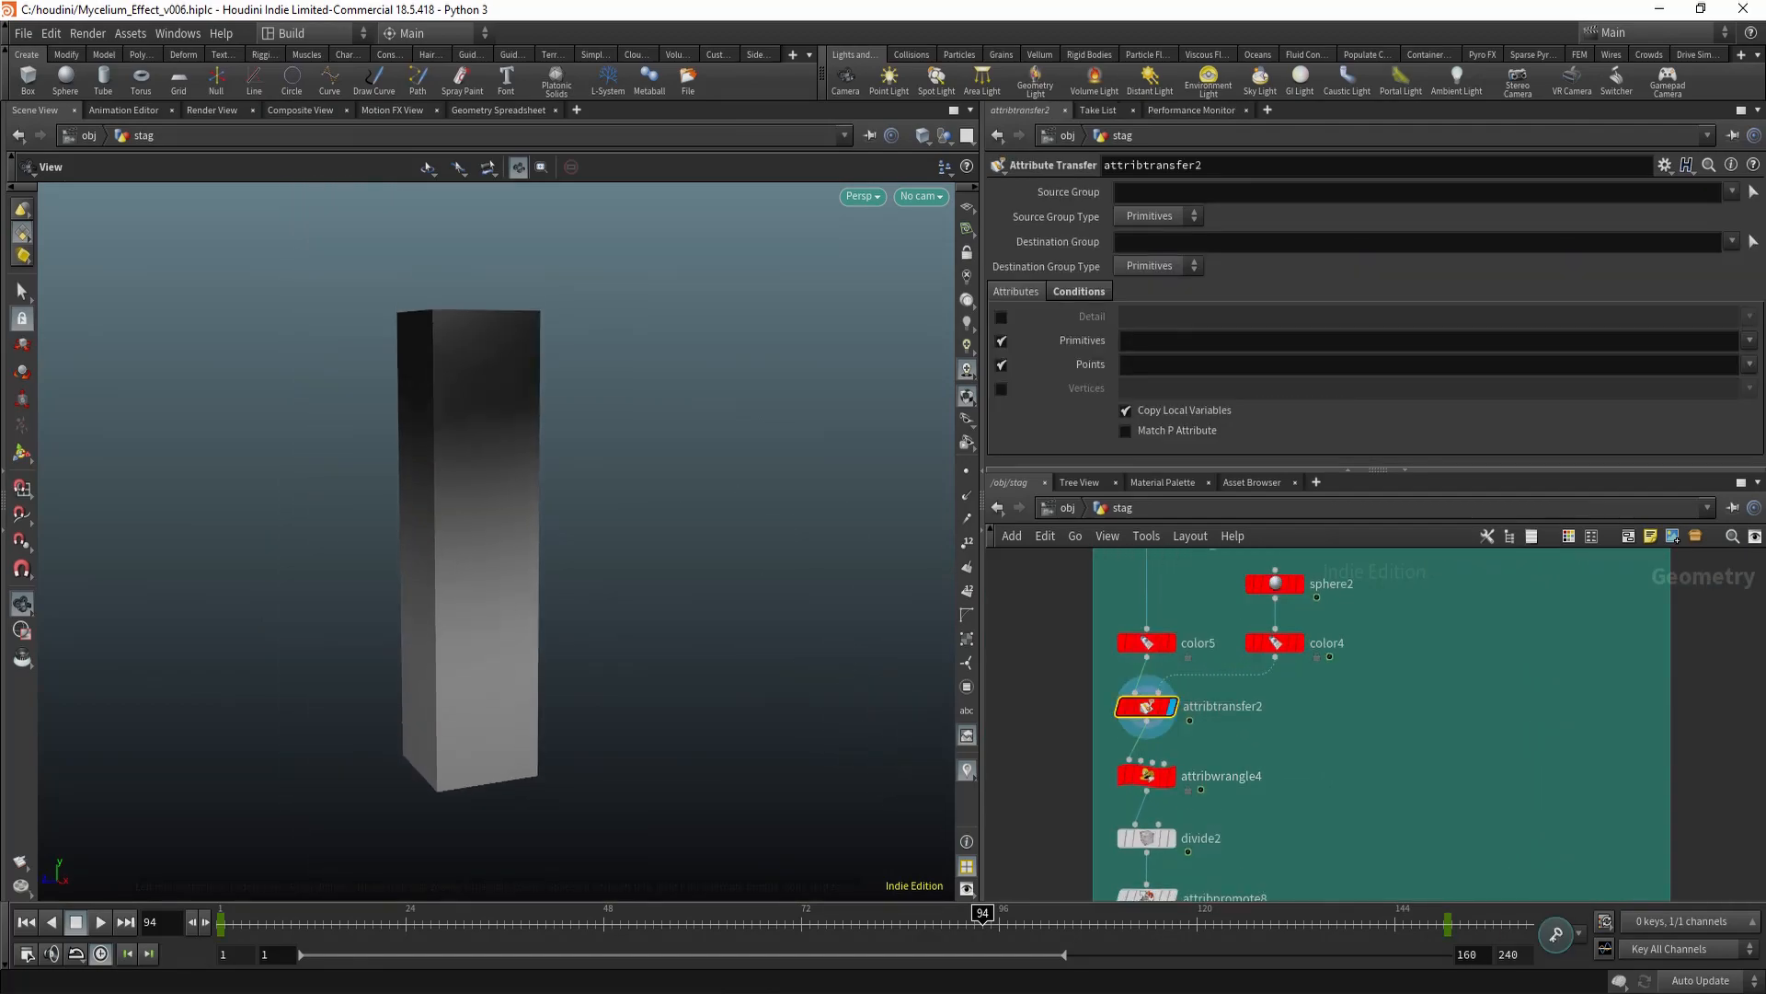
{"action": "middle_click_drag", "start_coordinate": [474, 540], "coordinate": [476, 536]}
{"action": "left_click_drag", "start_coordinate": [237, 923], "coordinate": [891, 922]}
{"action": "left_click_drag", "start_coordinate": [588, 479], "coordinate": [557, 453]}
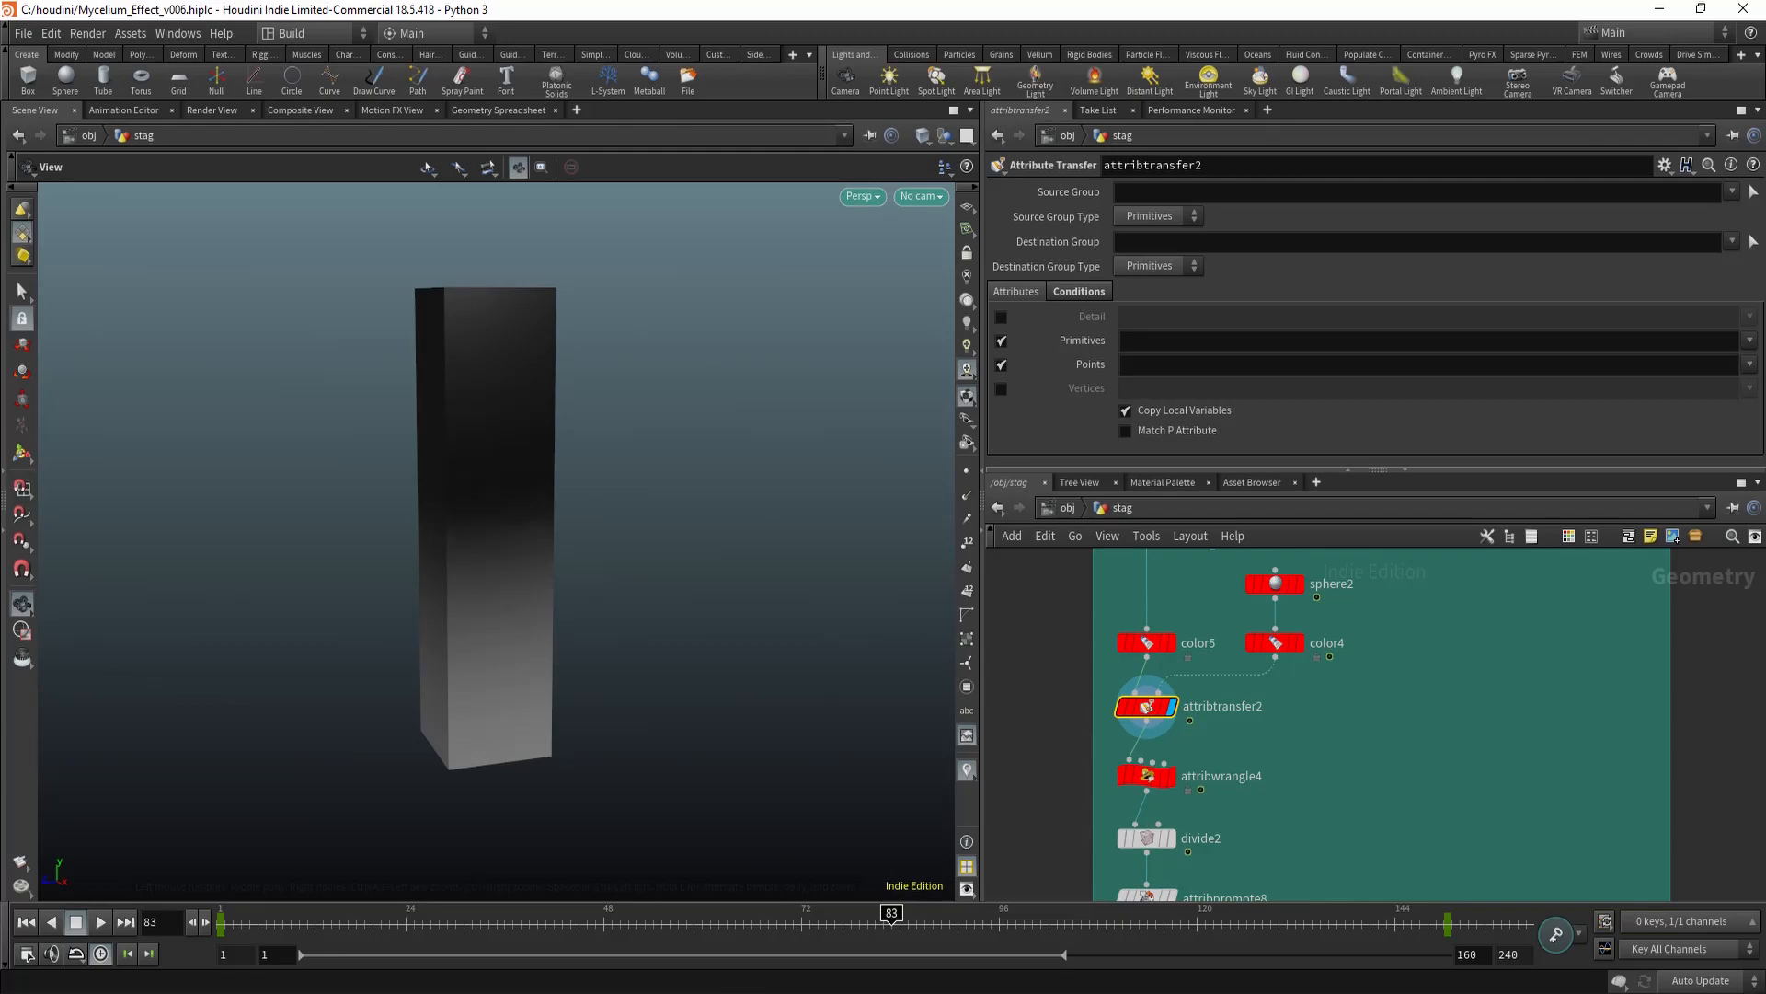
{"action": "middle_click_drag", "start_coordinate": [1380, 736], "coordinate": [1393, 707]}
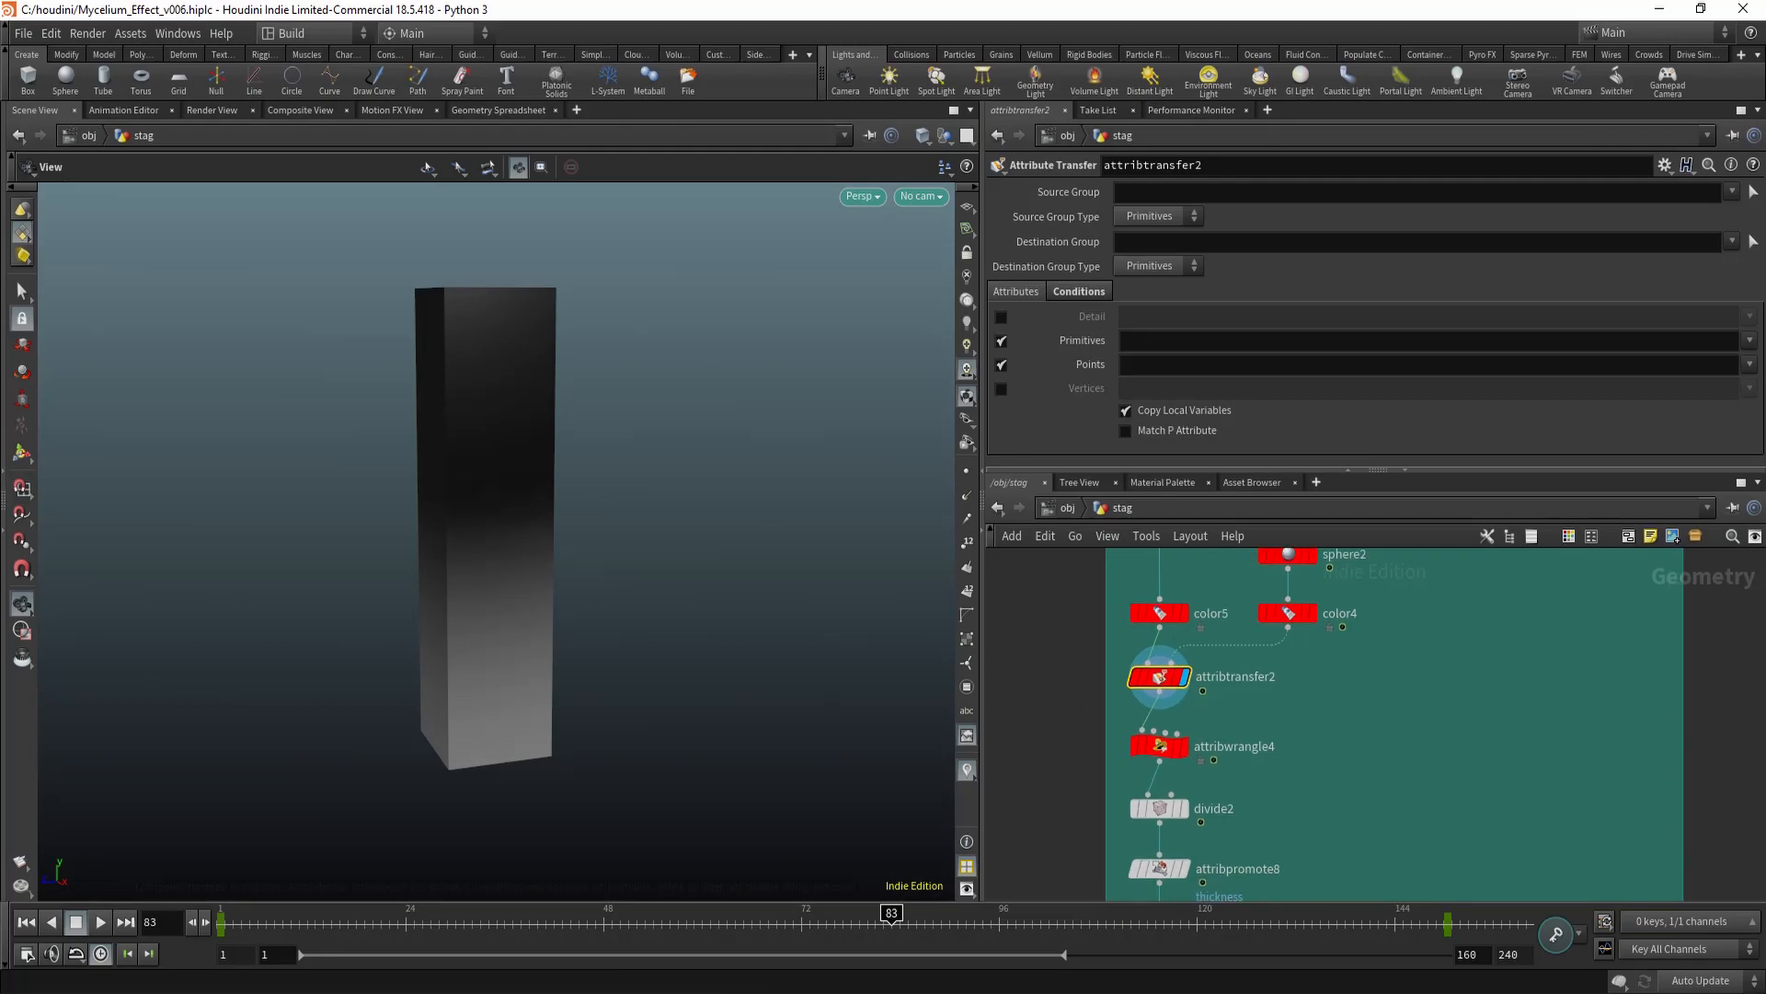
Display polywire2 below the main effect network and examine its wire mesh from several angles
{"action": "scroll", "coordinate": [1302, 571], "scroll_direction": "down", "scroll_amount": 6}
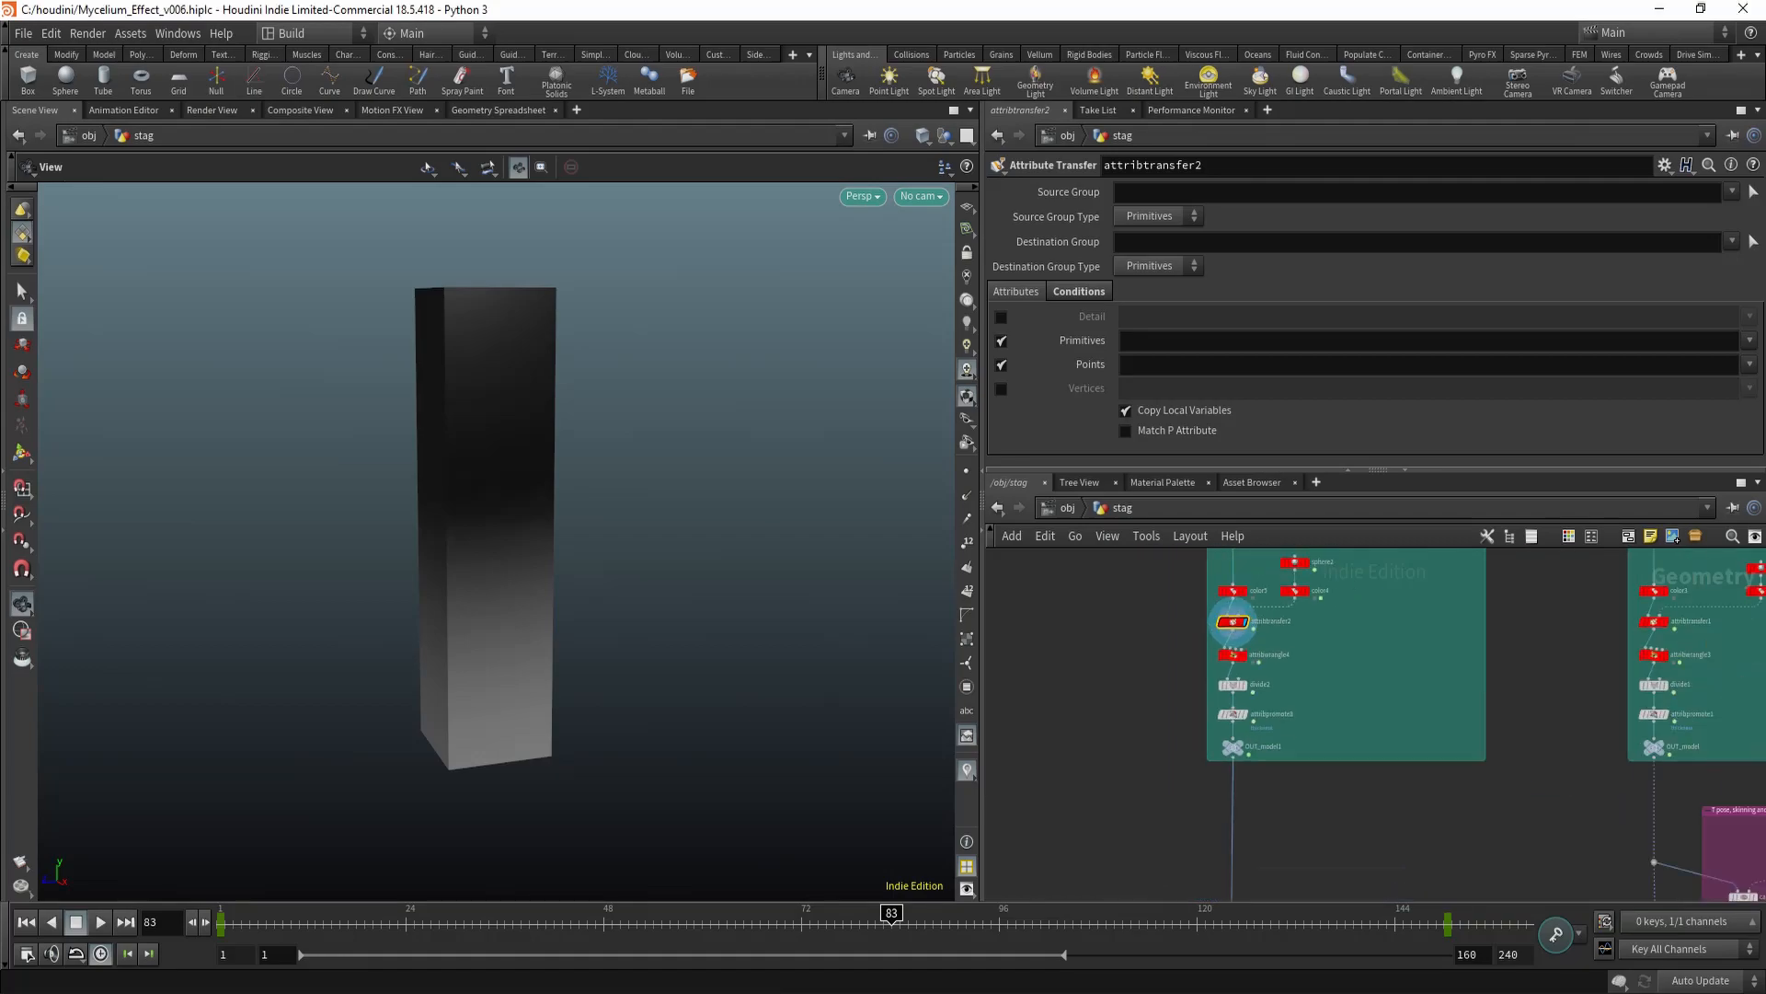
{"action": "middle_click_drag", "start_coordinate": [1260, 828], "coordinate": [1233, 570]}
{"action": "scroll", "coordinate": [1230, 808], "scroll_direction": "up", "scroll_amount": 3}
{"action": "scroll", "coordinate": [1242, 822], "scroll_direction": "up", "scroll_amount": 2}
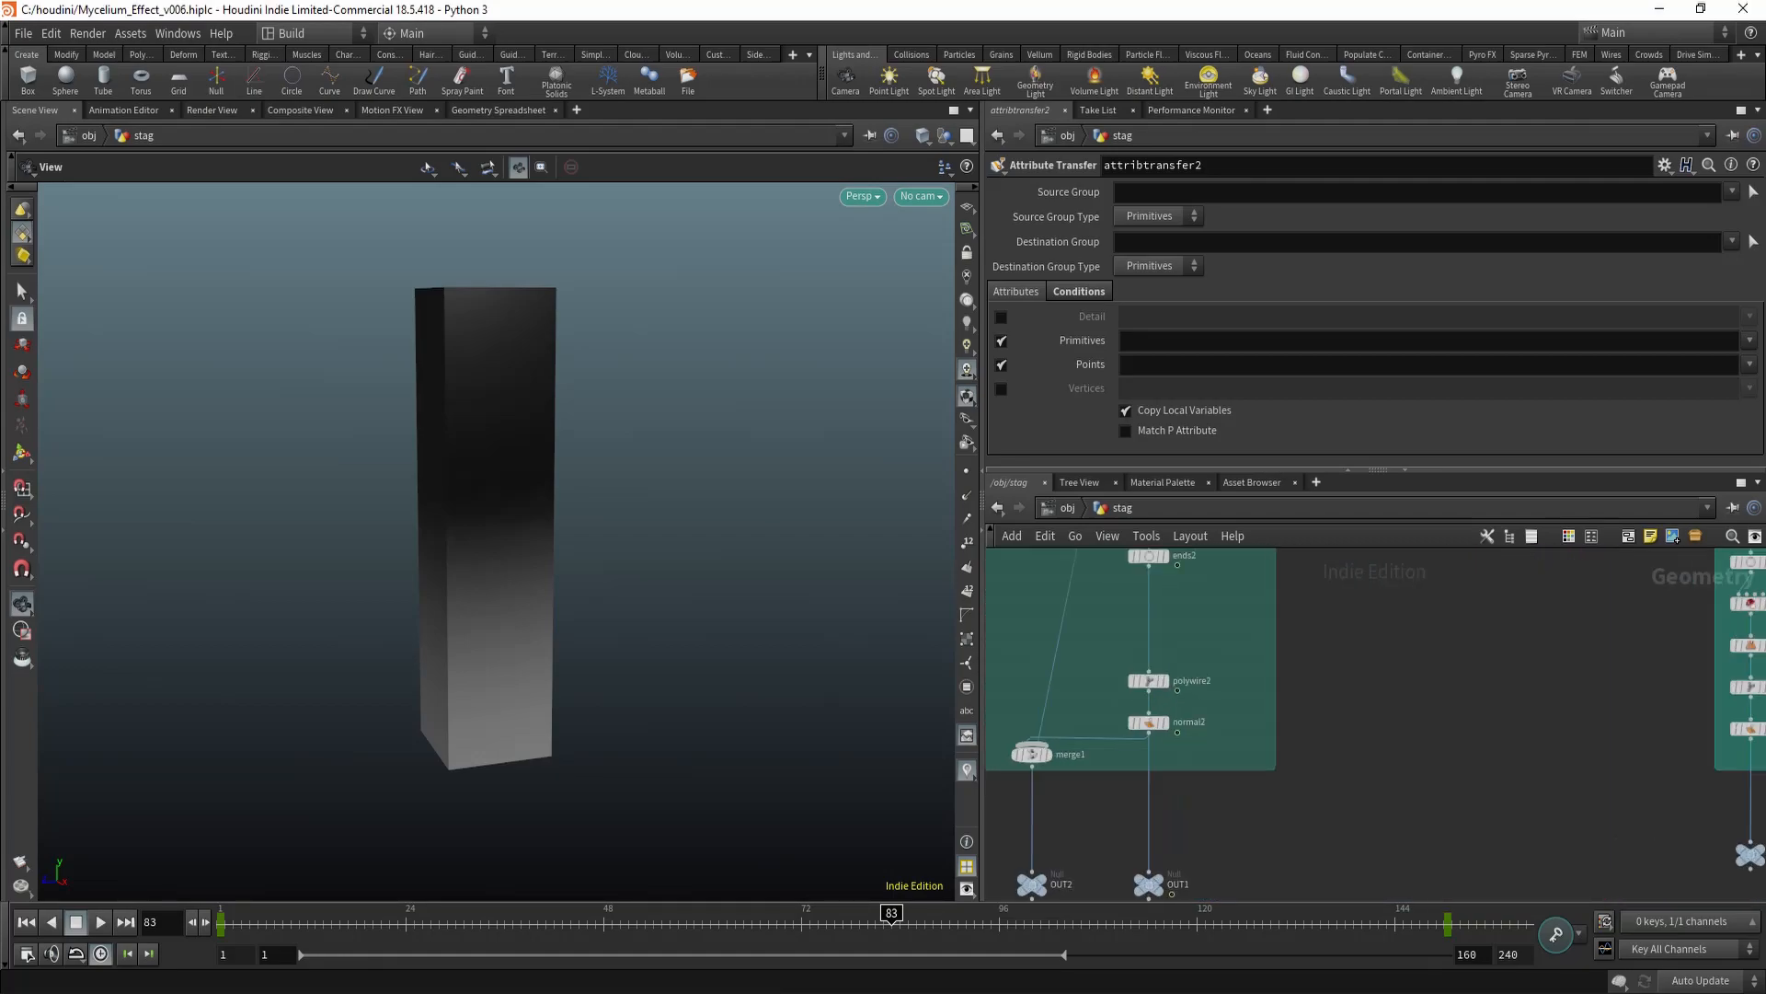
{"action": "left_click", "coordinate": [1149, 681]}
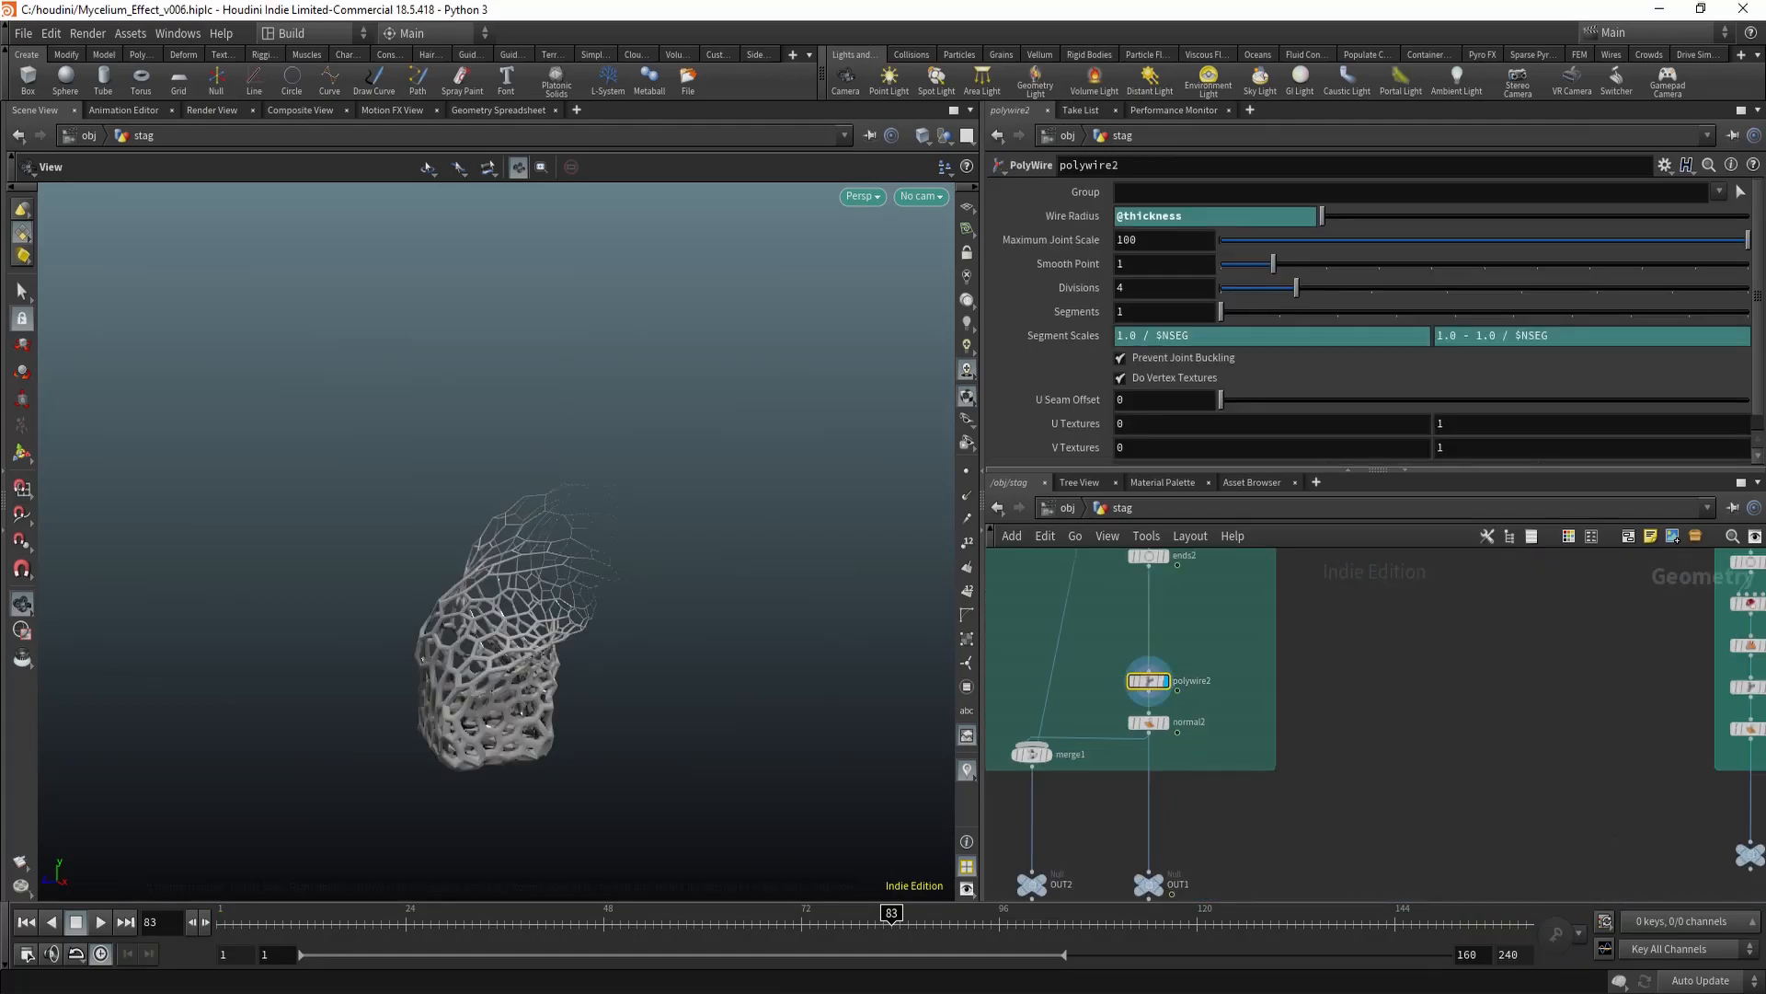
{"action": "scroll", "coordinate": [1292, 778], "scroll_direction": "up", "scroll_amount": 5}
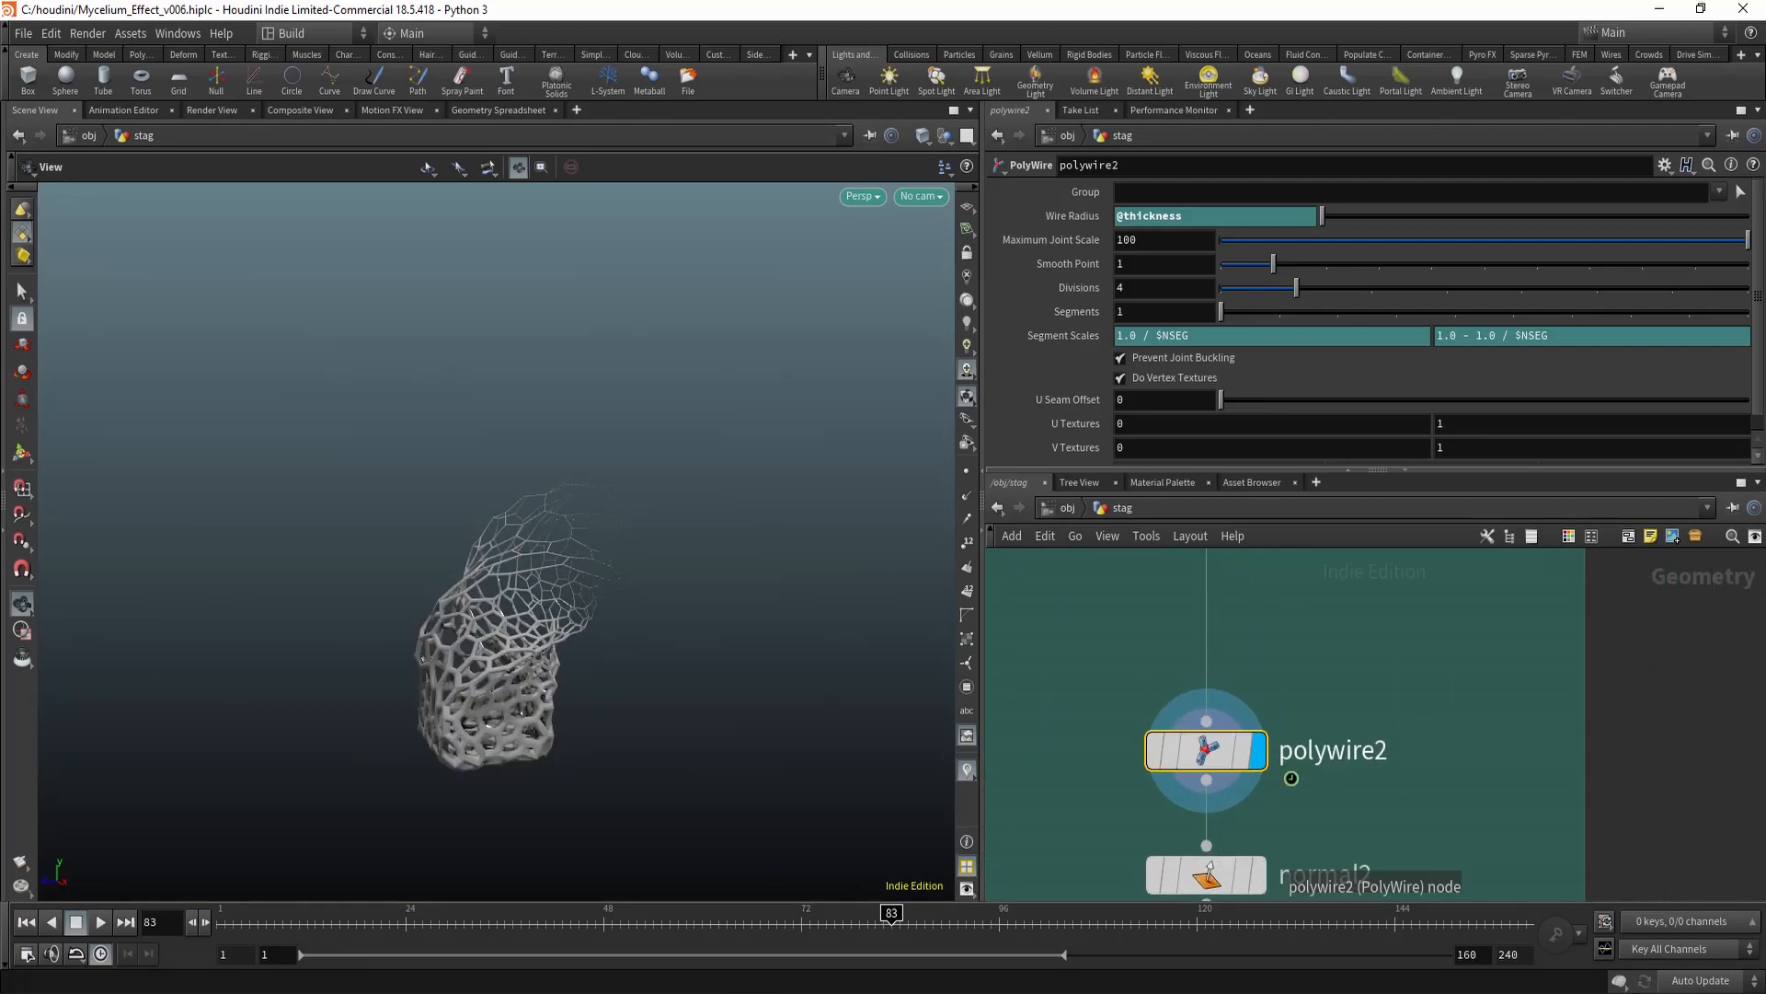
{"action": "scroll", "coordinate": [1241, 755], "scroll_direction": "down", "scroll_amount": 2}
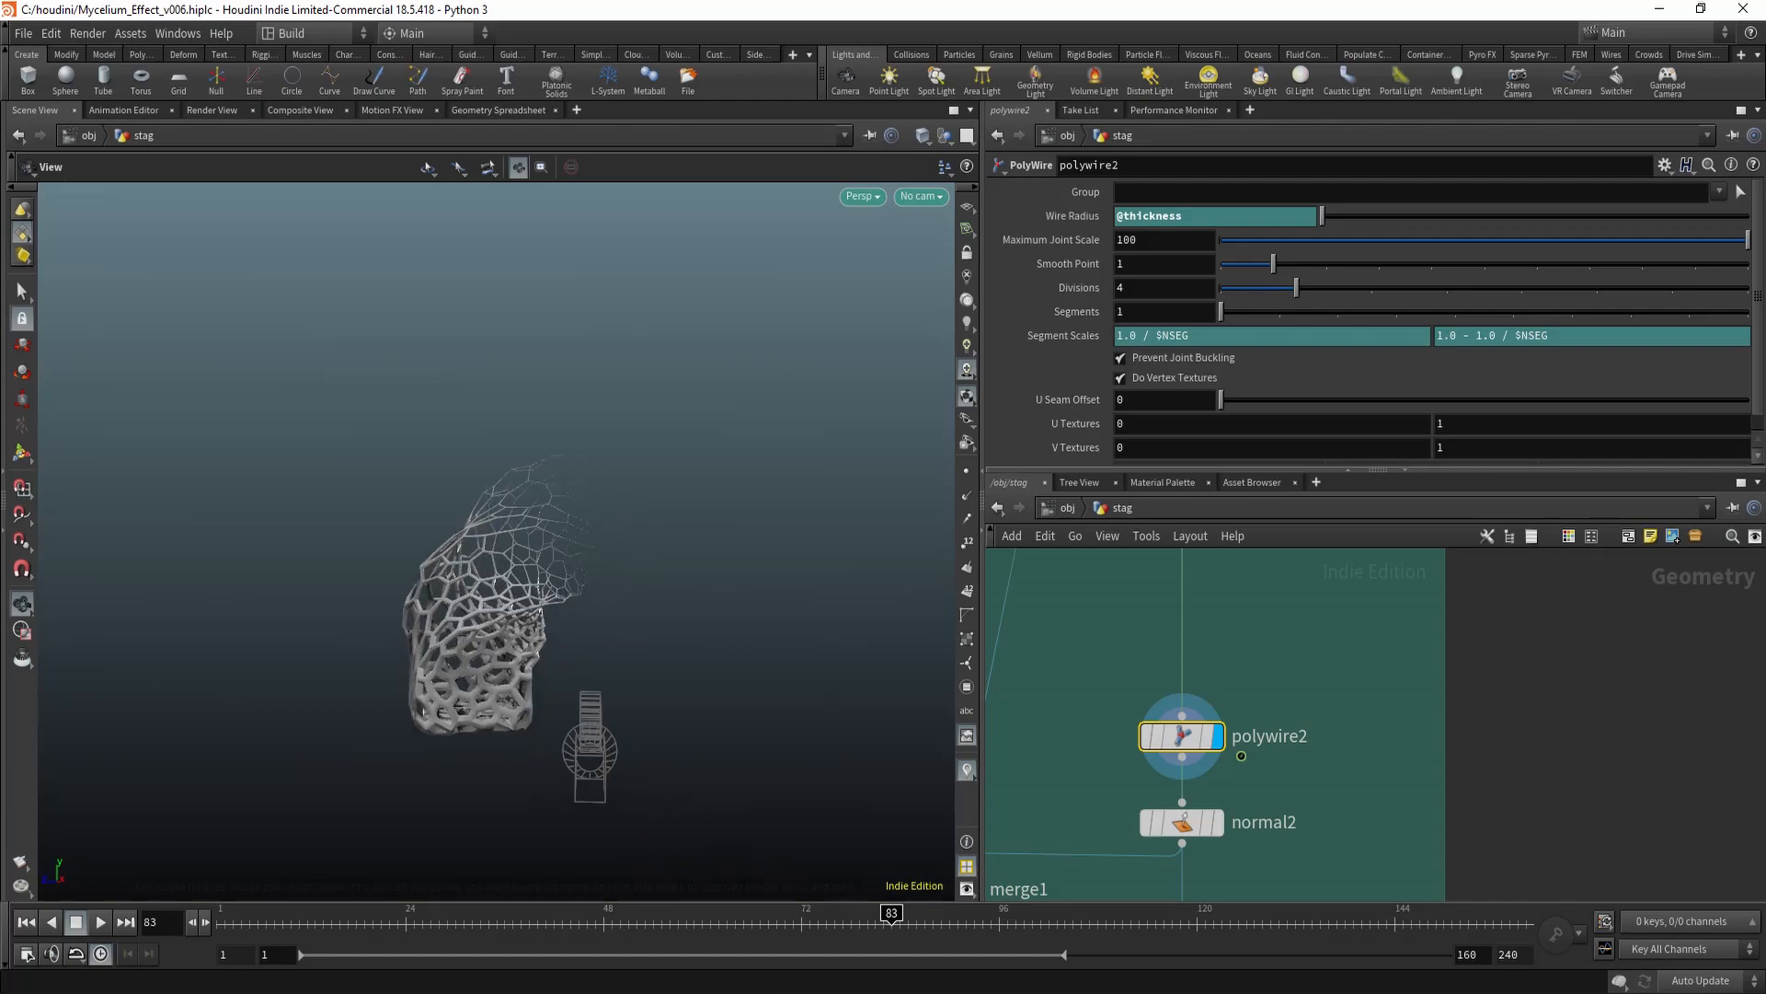
{"action": "scroll", "coordinate": [425, 580], "scroll_direction": "up", "scroll_amount": 3}
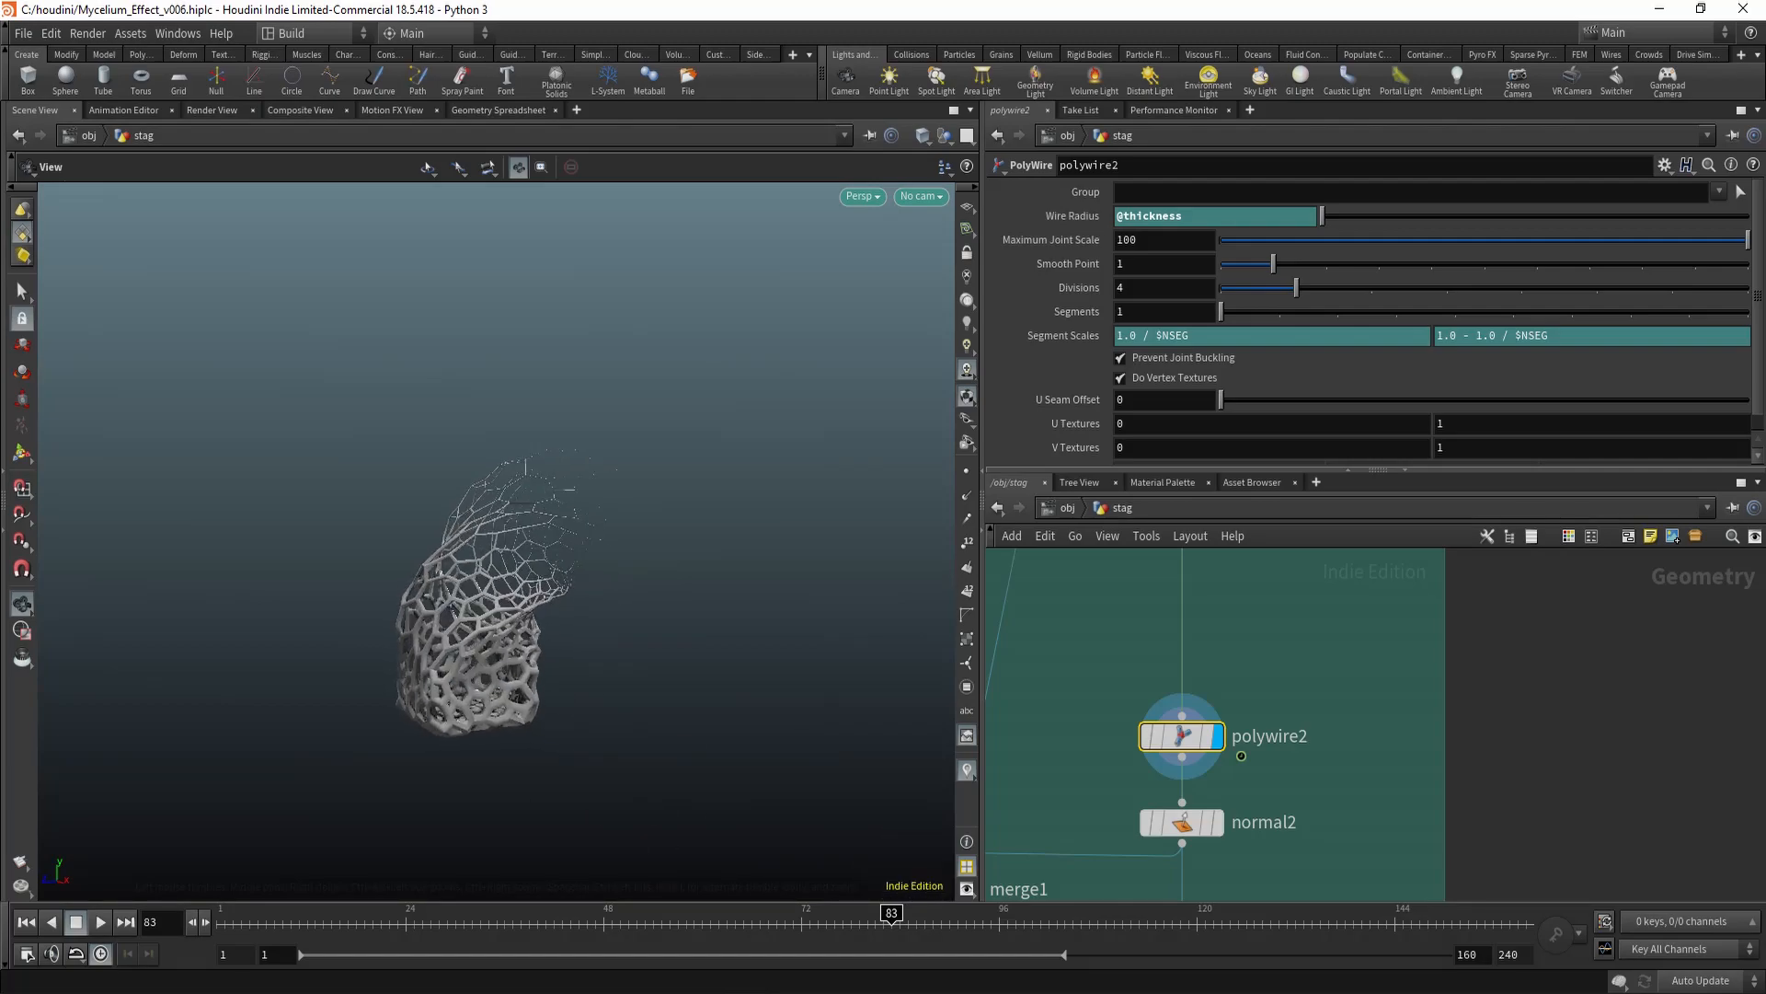
{"action": "middle_click_drag", "start_coordinate": [425, 579], "coordinate": [366, 568]}
{"action": "scroll", "coordinate": [1169, 707], "scroll_direction": "down", "scroll_amount": 5}
{"action": "scroll", "coordinate": [1180, 699], "scroll_direction": "down", "scroll_amount": 1}
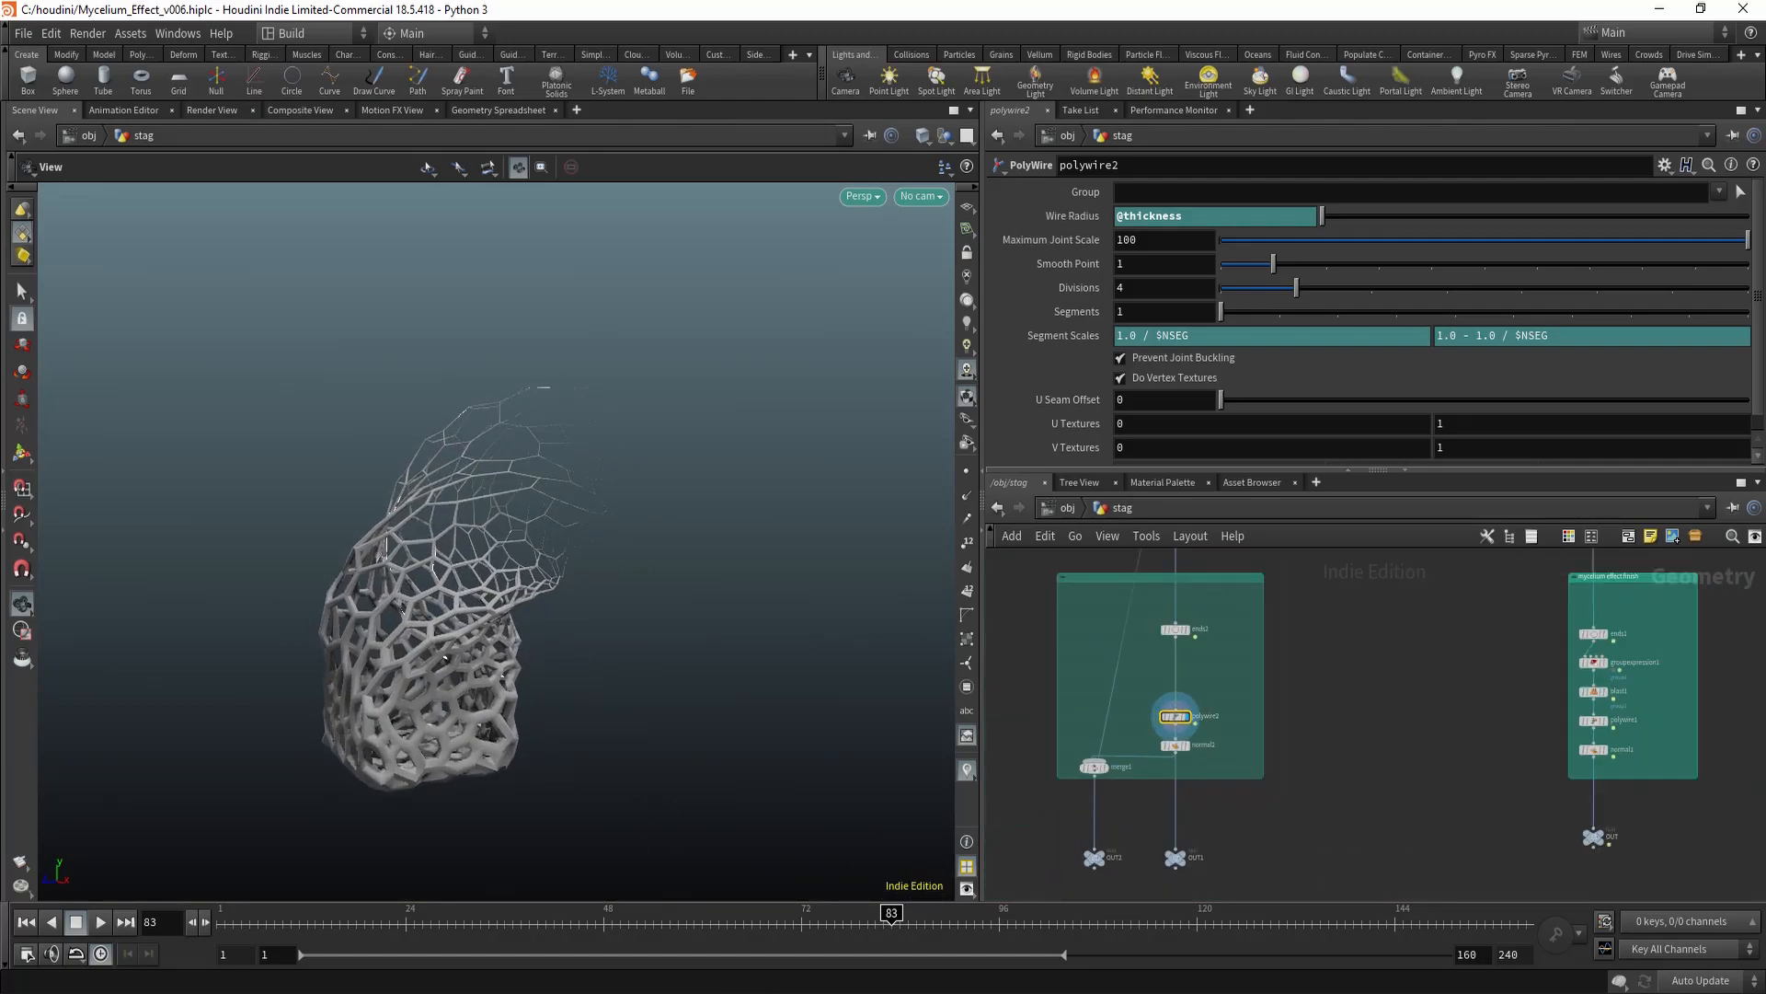
Display attribtransfer2 again and scrub the timeline to frame 78 to examine the color gradient on the box
{"action": "scroll", "coordinate": [1244, 842], "scroll_direction": "down", "scroll_amount": 7}
{"action": "scroll", "coordinate": [1252, 561], "scroll_direction": "up", "scroll_amount": 5}
{"action": "scroll", "coordinate": [1228, 704], "scroll_direction": "up", "scroll_amount": 3}
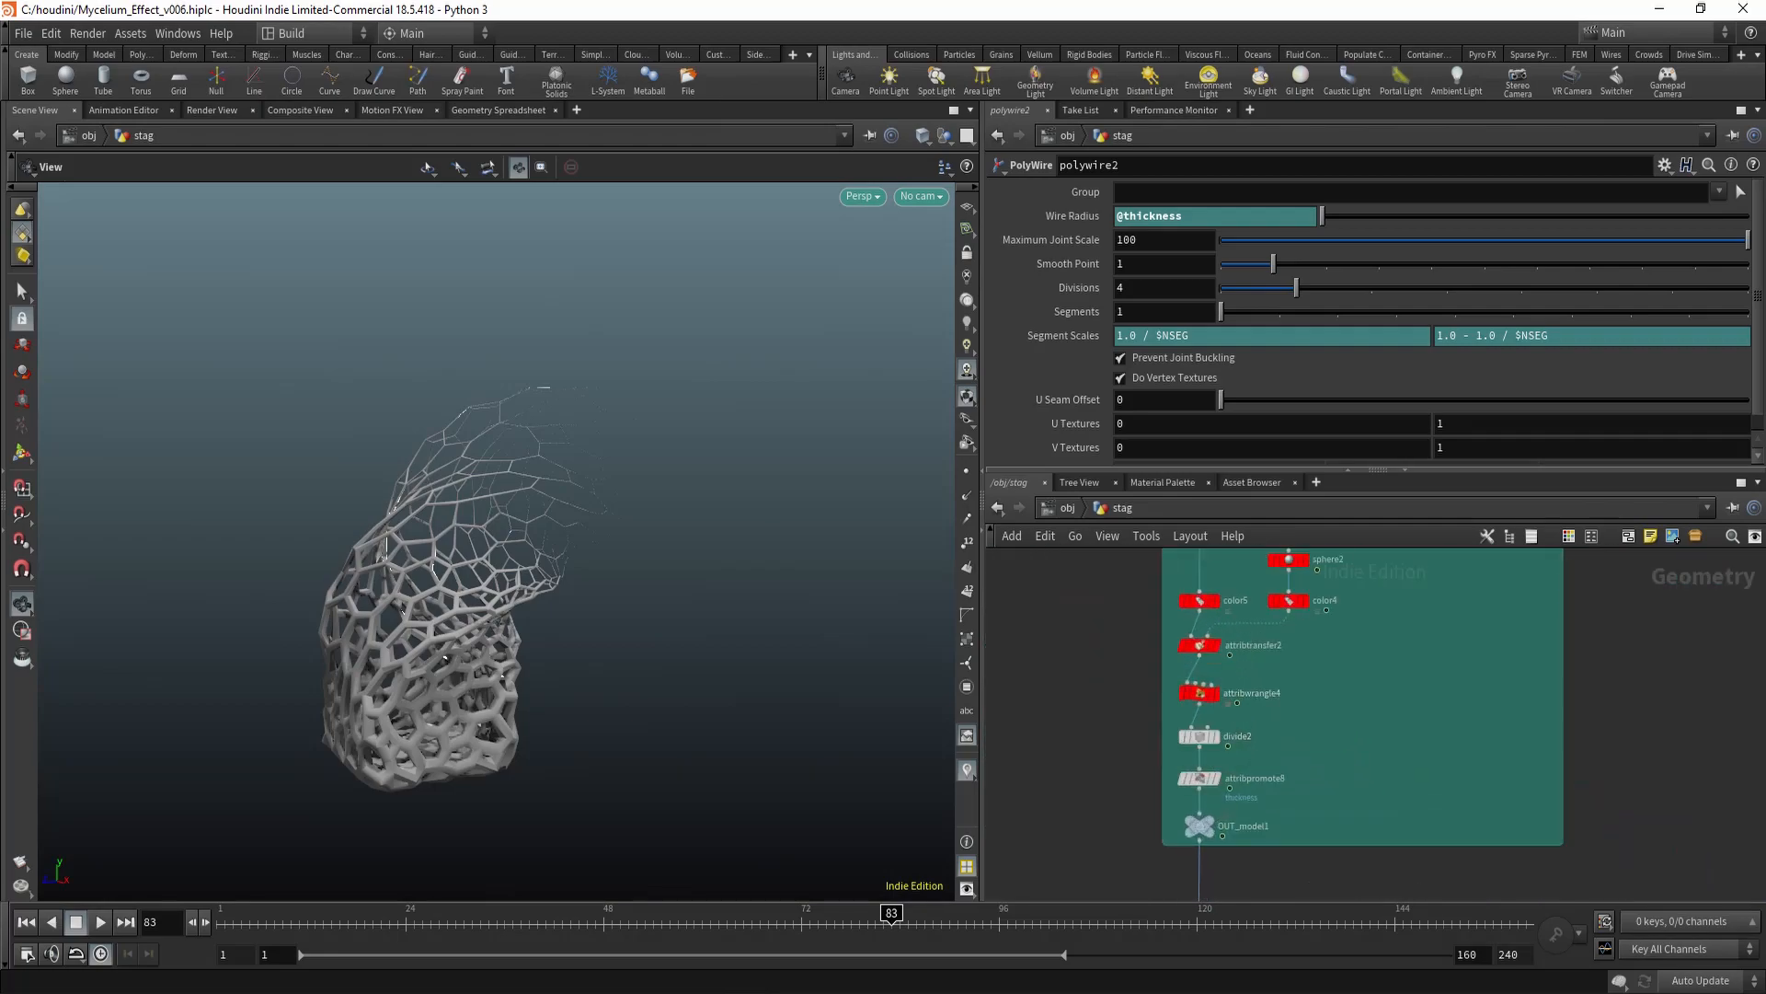
{"action": "left_click_drag", "start_coordinate": [1217, 657], "coordinate": [1217, 657]}
{"action": "key", "text": "r"}
{"action": "middle_click_drag", "start_coordinate": [460, 368], "coordinate": [534, 488]}
{"action": "scroll", "coordinate": [497, 541], "scroll_direction": "down", "scroll_amount": 3}
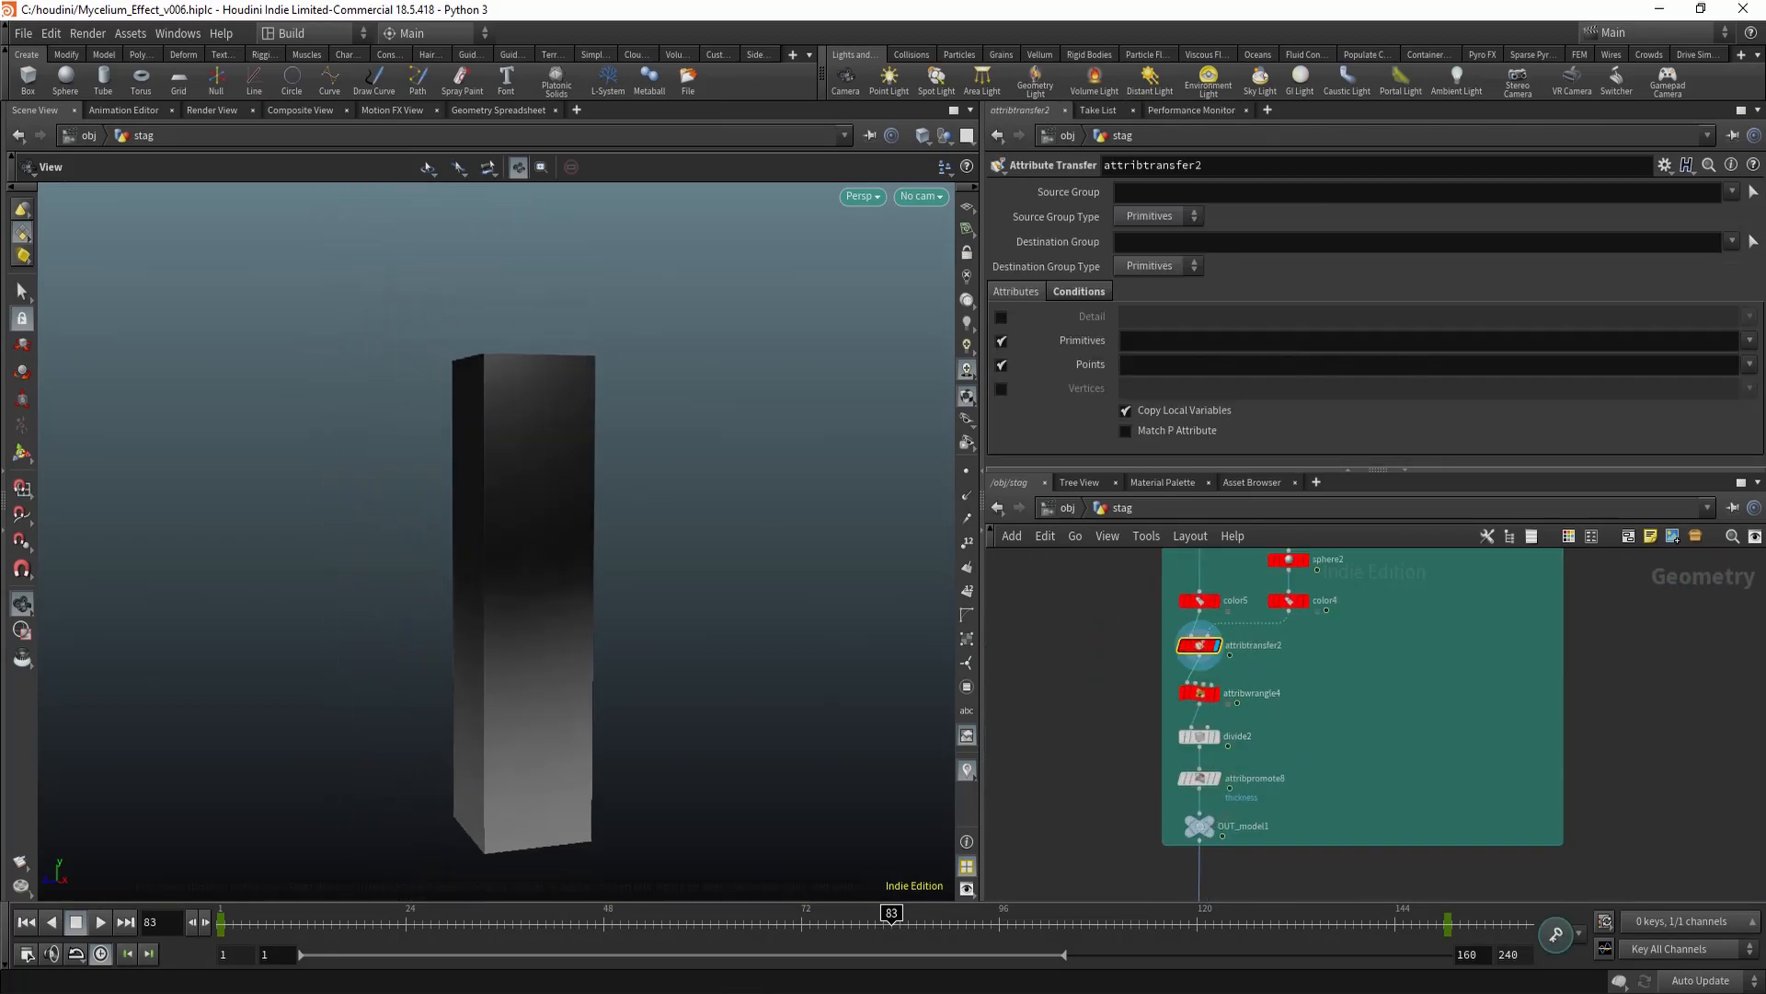
{"action": "left_click_drag", "start_coordinate": [534, 488], "coordinate": [515, 460]}
{"action": "scroll", "coordinate": [497, 541], "scroll_direction": "up", "scroll_amount": 1}
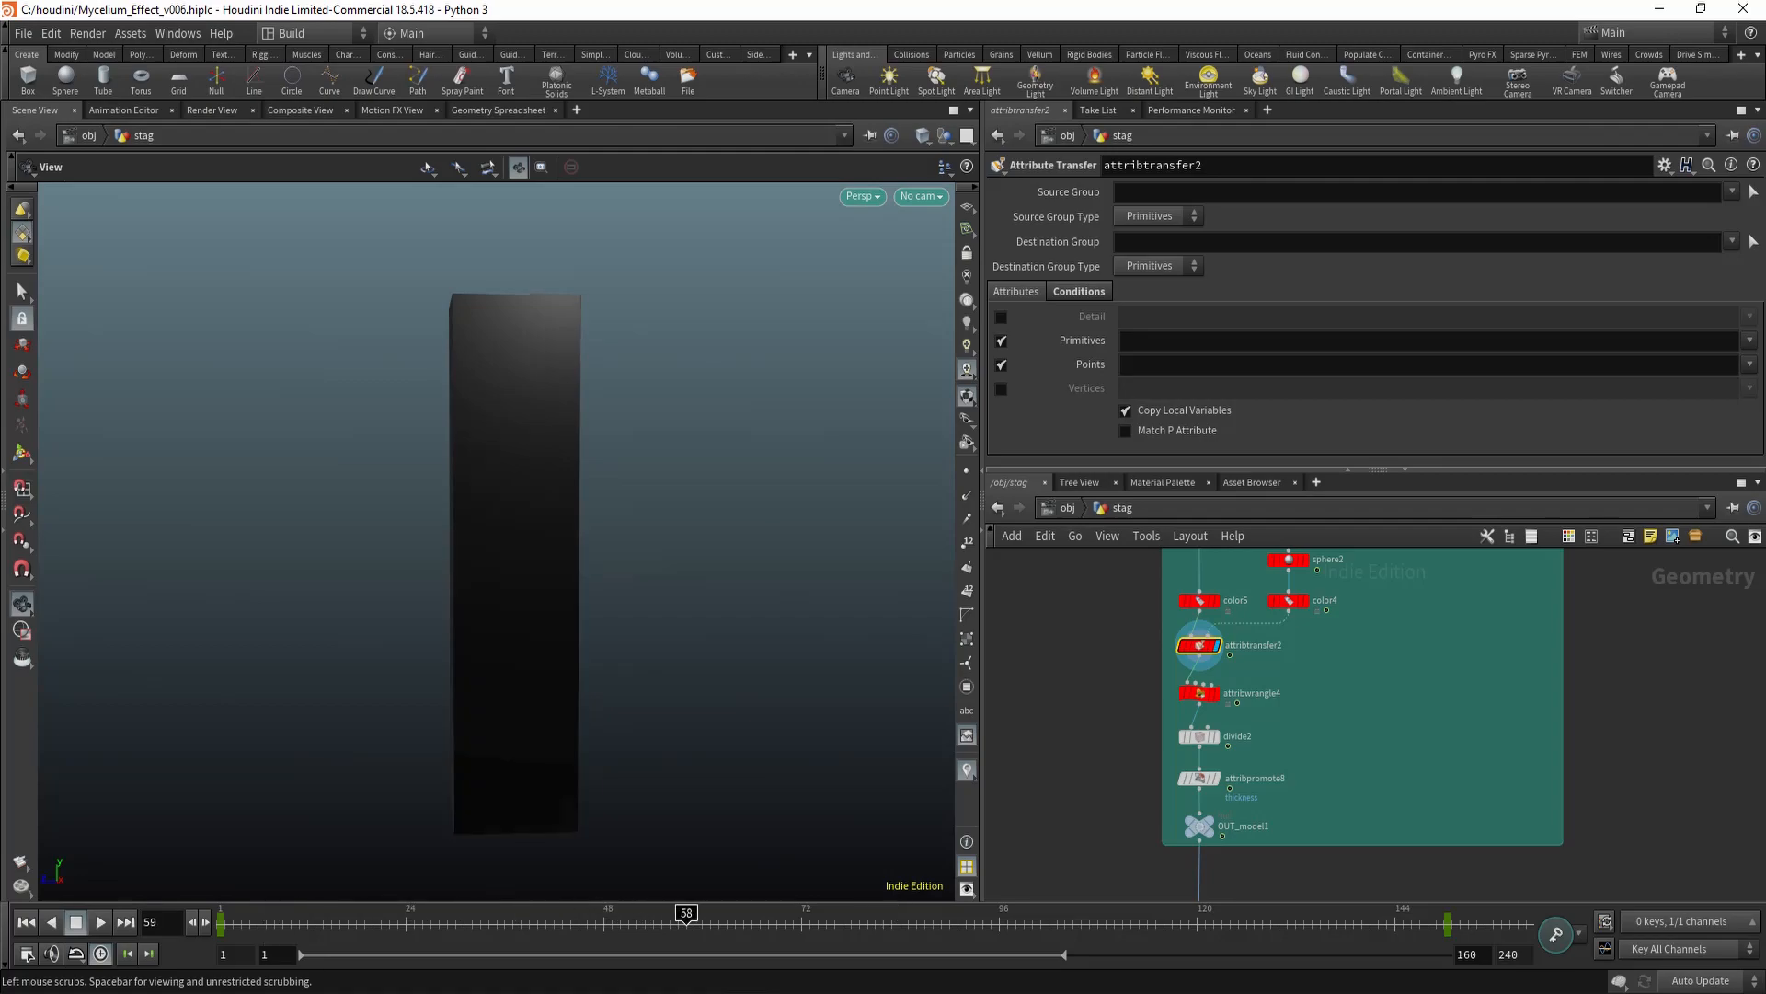
{"action": "scroll", "coordinate": [1067, 751], "scroll_direction": "up", "scroll_amount": 2}
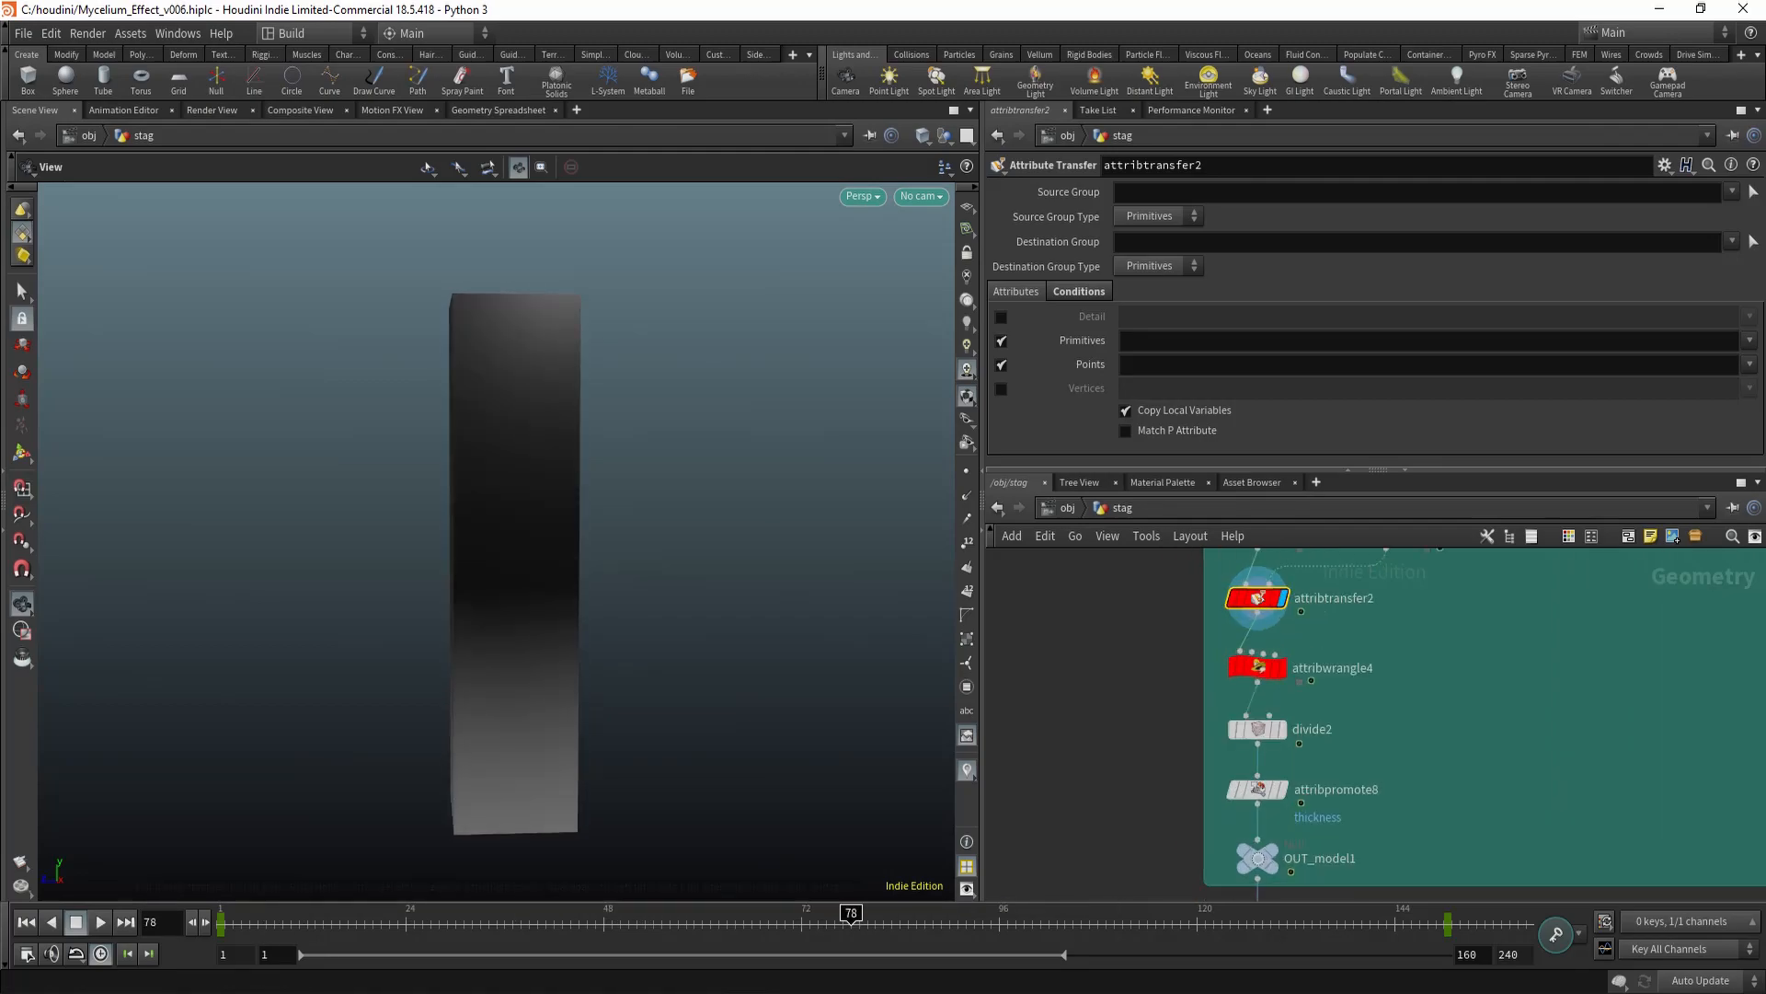
Display attribwrangle4 and examine its thickness expression alongside the colored box
{"action": "left_click", "coordinate": [1257, 667]}
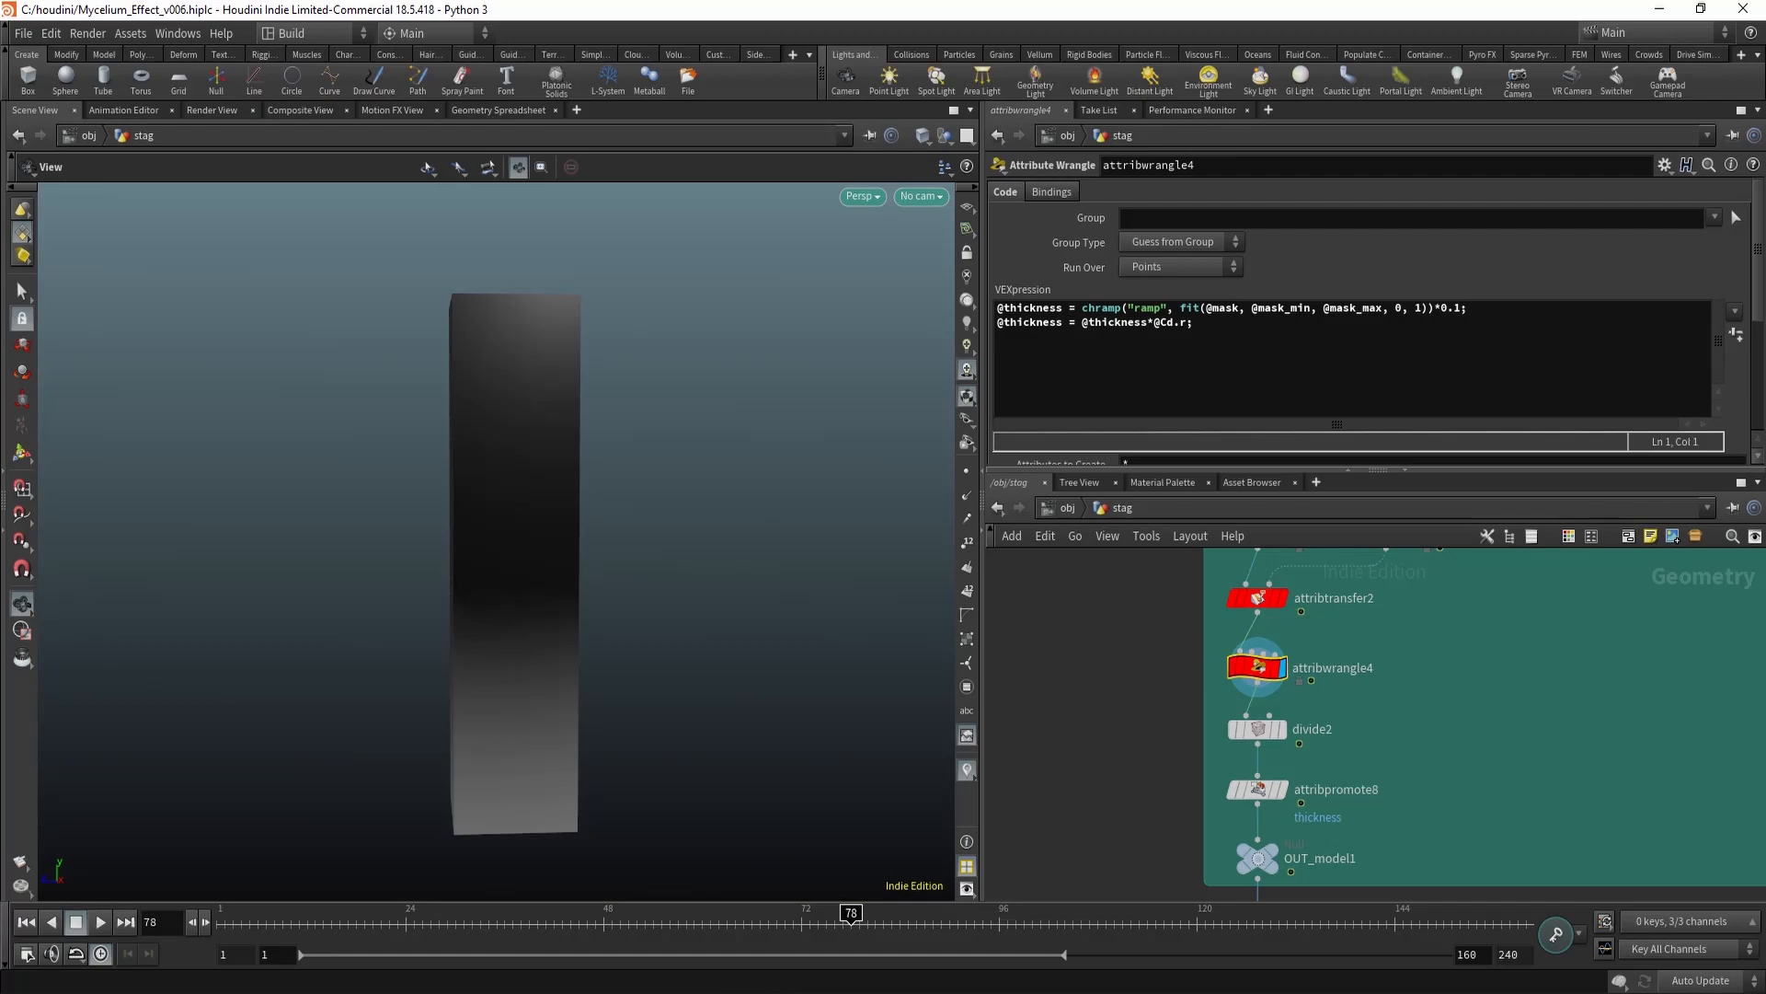
{"action": "left_click_drag", "start_coordinate": [496, 541], "coordinate": [615, 548]}
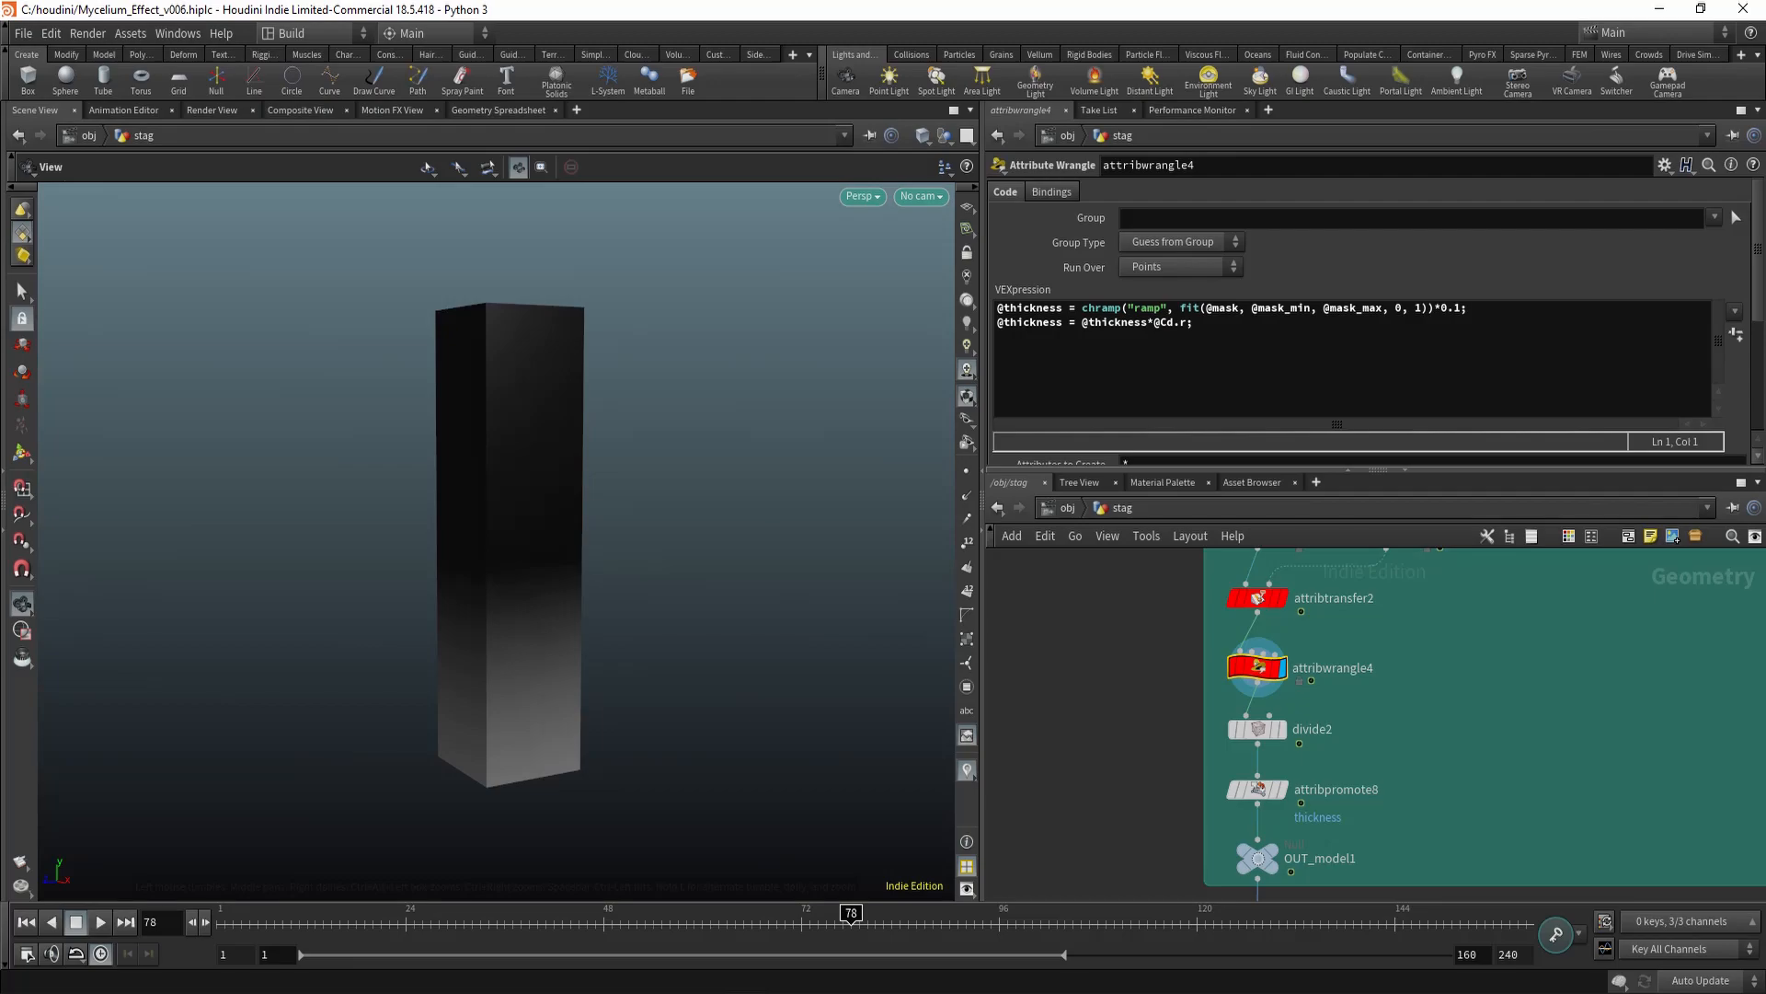
{"action": "left_click_drag", "start_coordinate": [615, 548], "coordinate": [609, 521]}
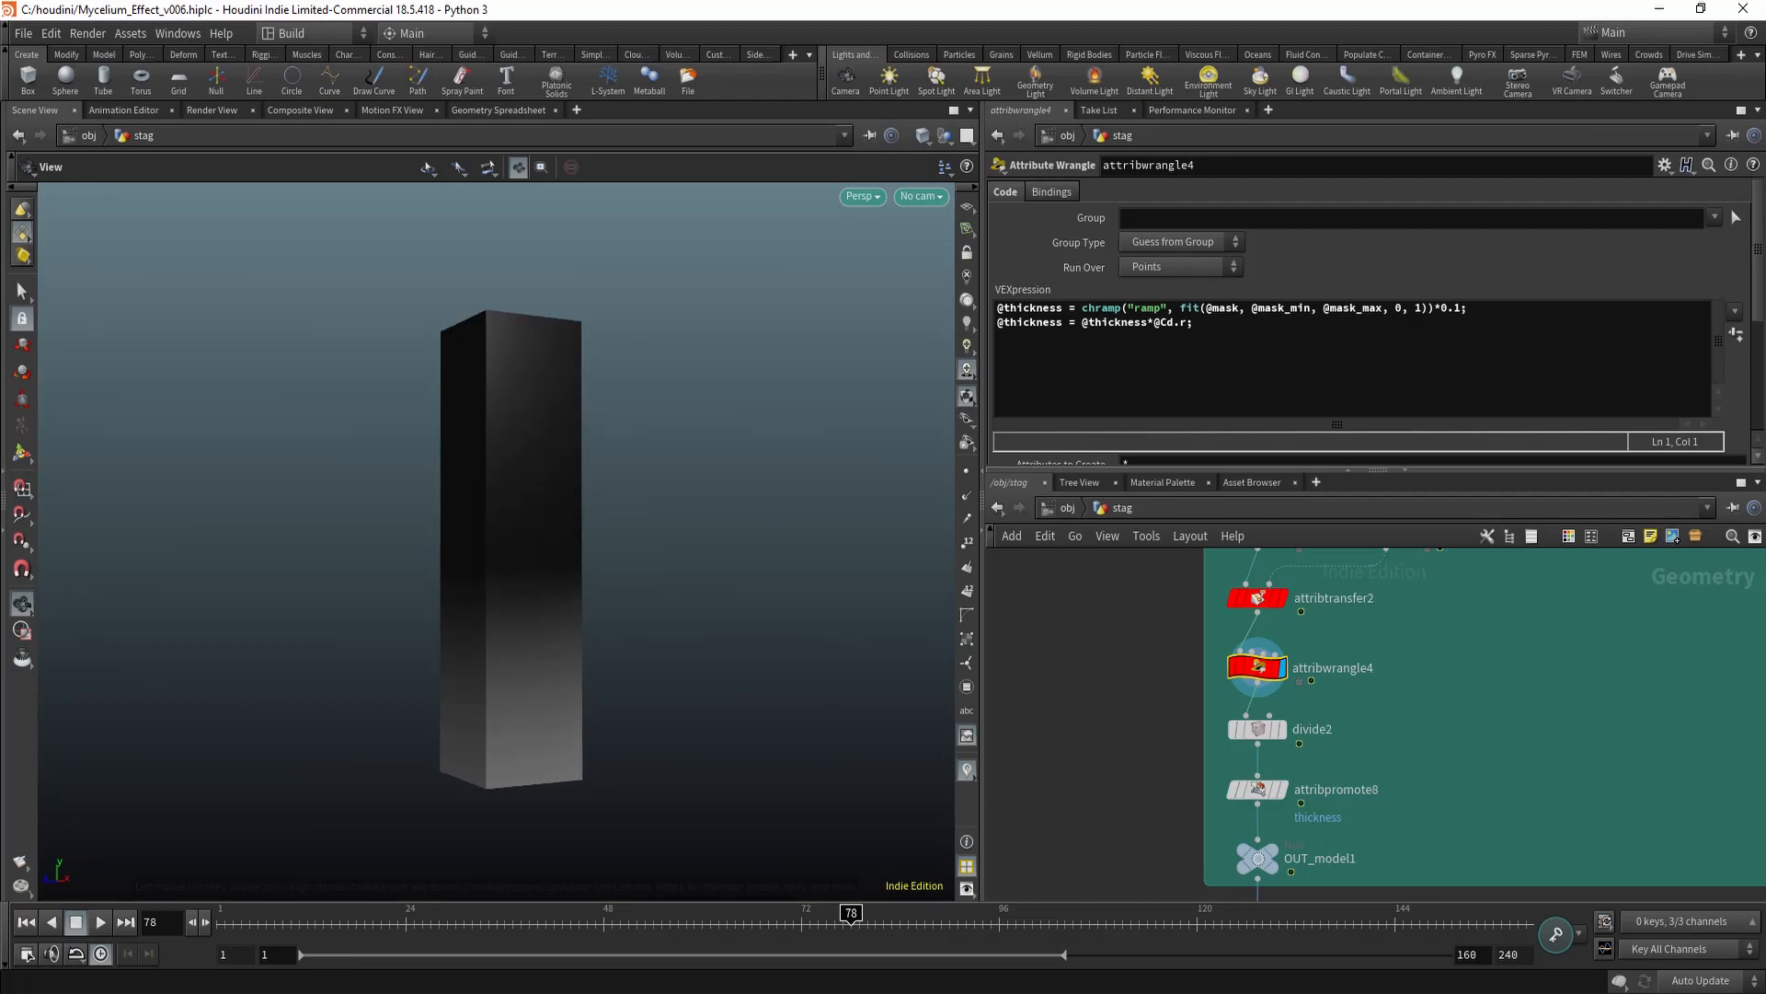
{"action": "mouse_move", "coordinate": [609, 520]}
{"action": "left_mouse_down"}
{"action": "mouse_move", "coordinate": [549, 523]}
{"action": "mouse_move", "coordinate": [622, 532]}
{"action": "mouse_move", "coordinate": [598, 543]}
{"action": "left_mouse_up"}
{"action": "scroll", "coordinate": [506, 552], "scroll_direction": "up", "scroll_amount": 1}
Display merge1 and scrub the timeline to frame 88 to examine the wire mesh growing over the bent box
{"action": "scroll", "coordinate": [506, 552], "scroll_direction": "down", "scroll_amount": 3}
{"action": "scroll", "coordinate": [1109, 591], "scroll_direction": "down", "scroll_amount": 4}
{"action": "middle_click_drag", "start_coordinate": [1108, 772], "coordinate": [1095, 579]}
{"action": "scroll", "coordinate": [1083, 810], "scroll_direction": "up", "scroll_amount": 3}
{"action": "middle_click_drag", "start_coordinate": [1084, 828], "coordinate": [1084, 607]}
{"action": "middle_click_drag", "start_coordinate": [1196, 810], "coordinate": [1200, 627]}
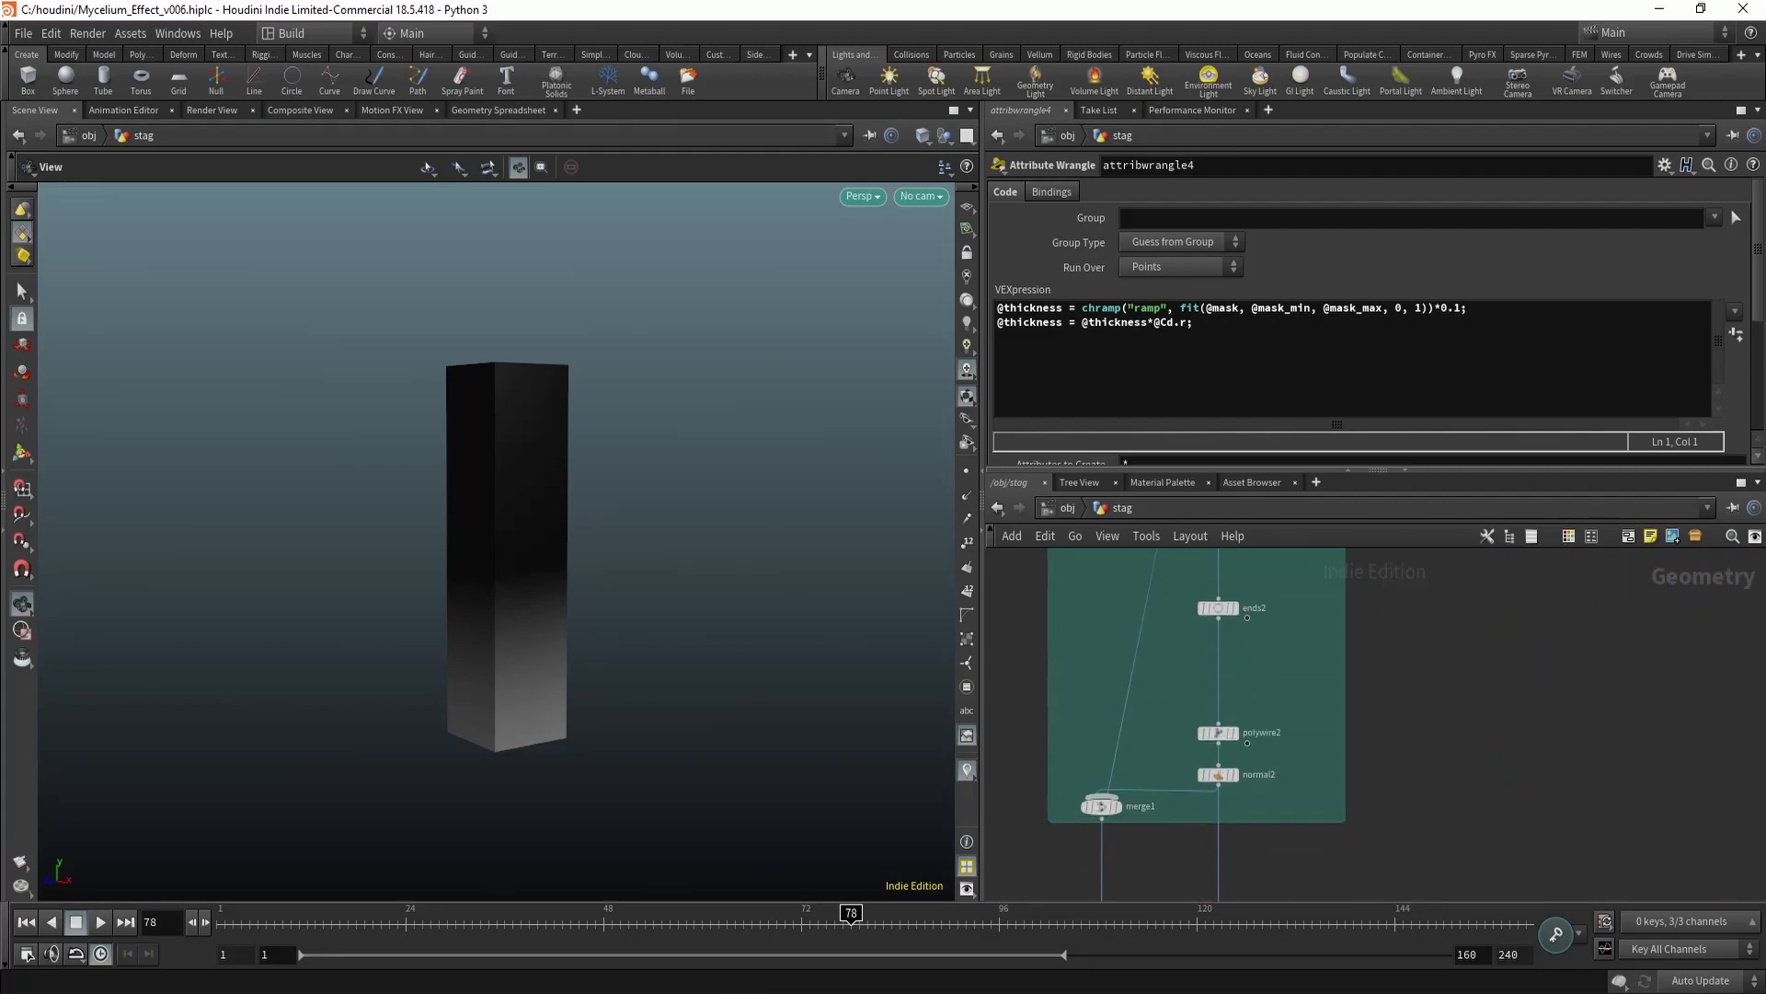
{"action": "key", "text": "r"}
{"action": "left_click", "coordinate": [1101, 806]}
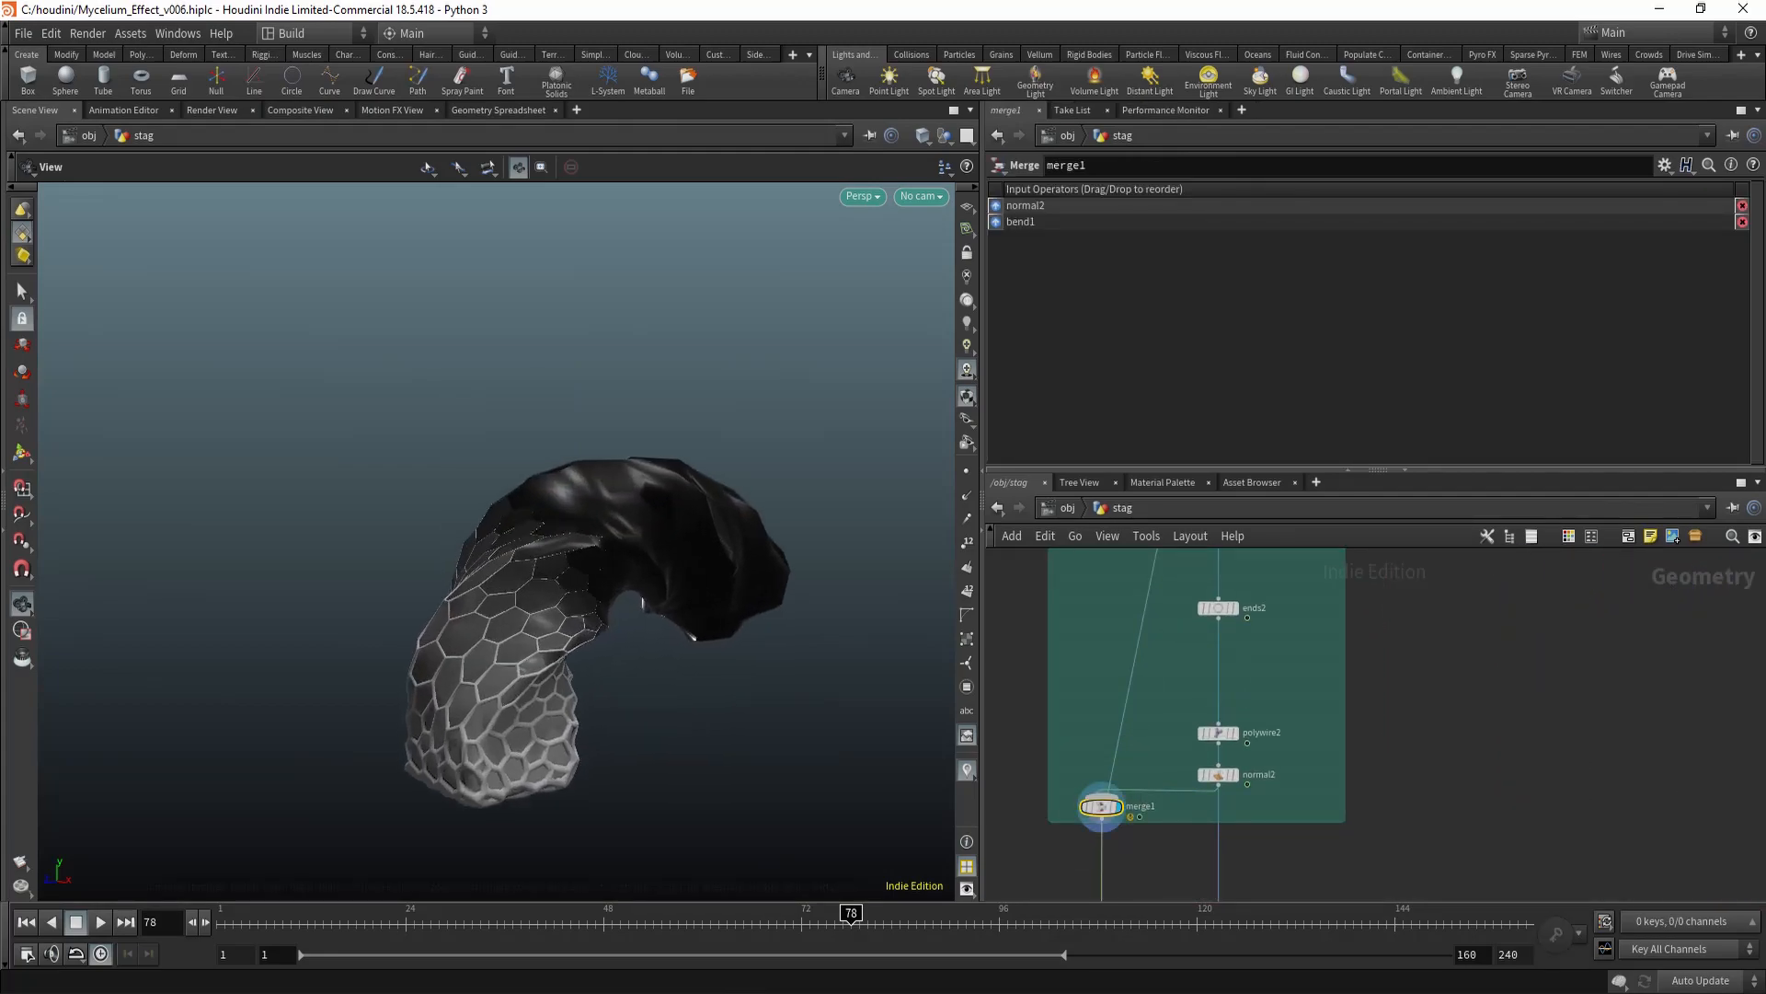
{"action": "left_click_drag", "start_coordinate": [851, 919], "coordinate": [233, 920]}
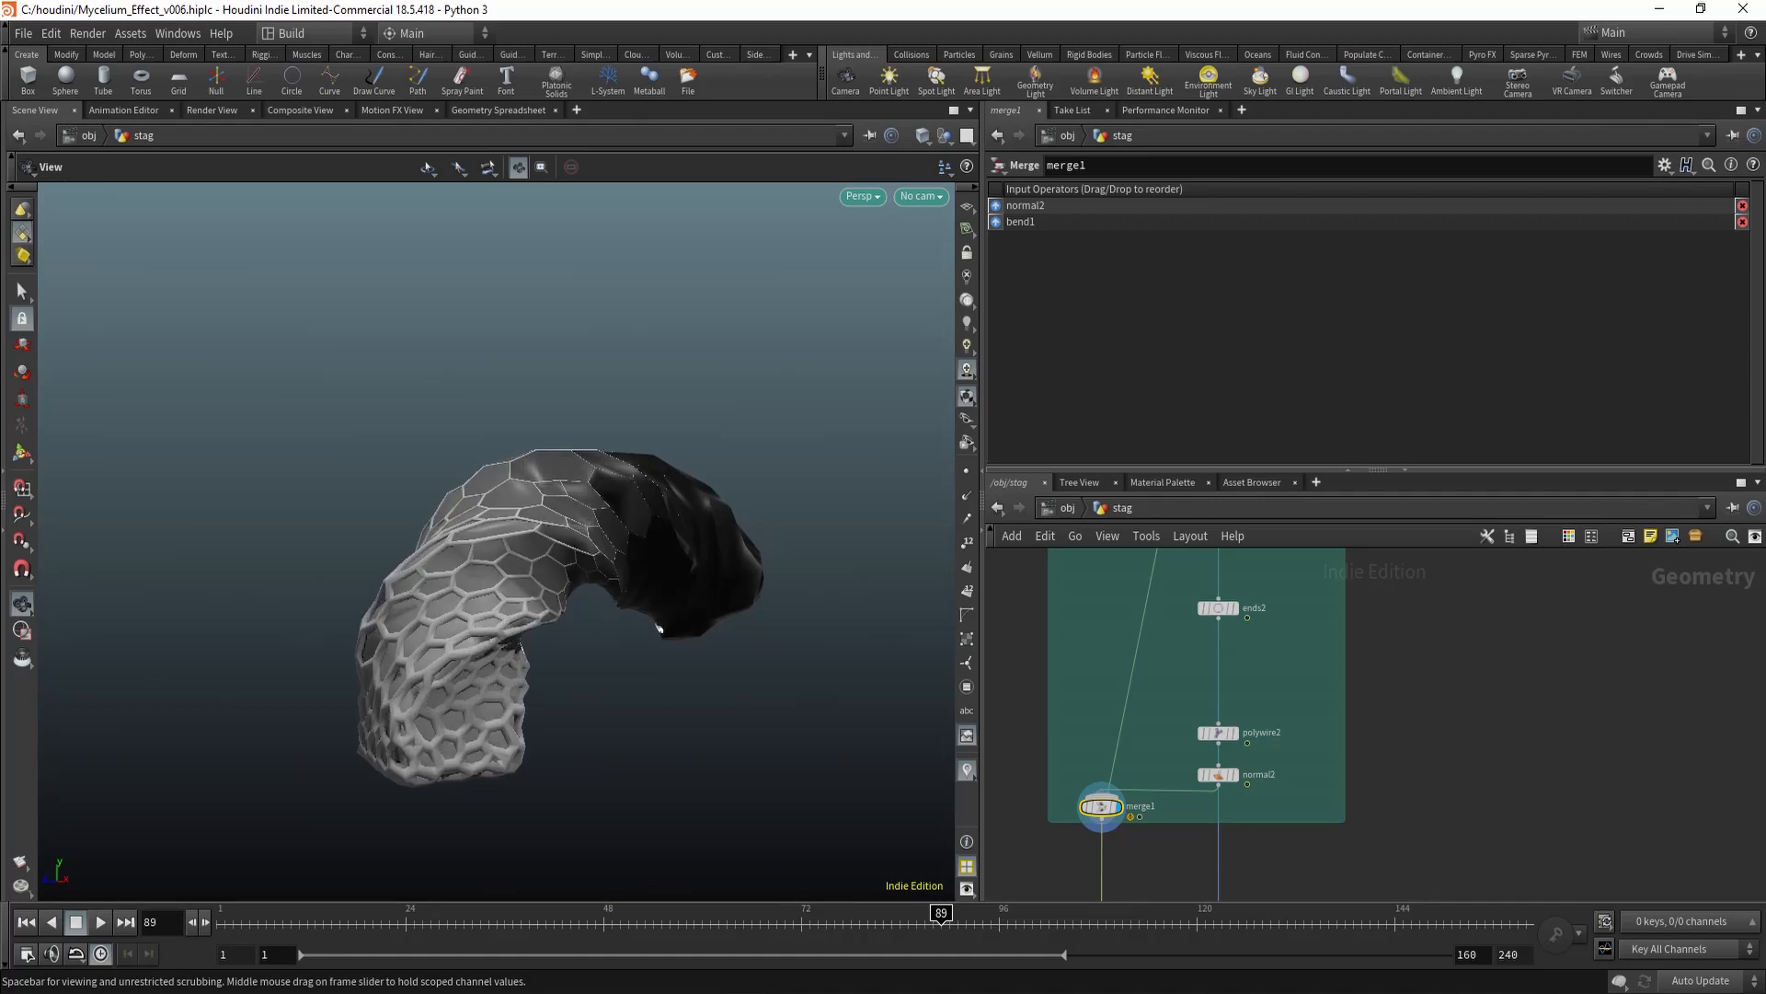
{"action": "left_click_drag", "start_coordinate": [1155, 919], "coordinate": [678, 919]}
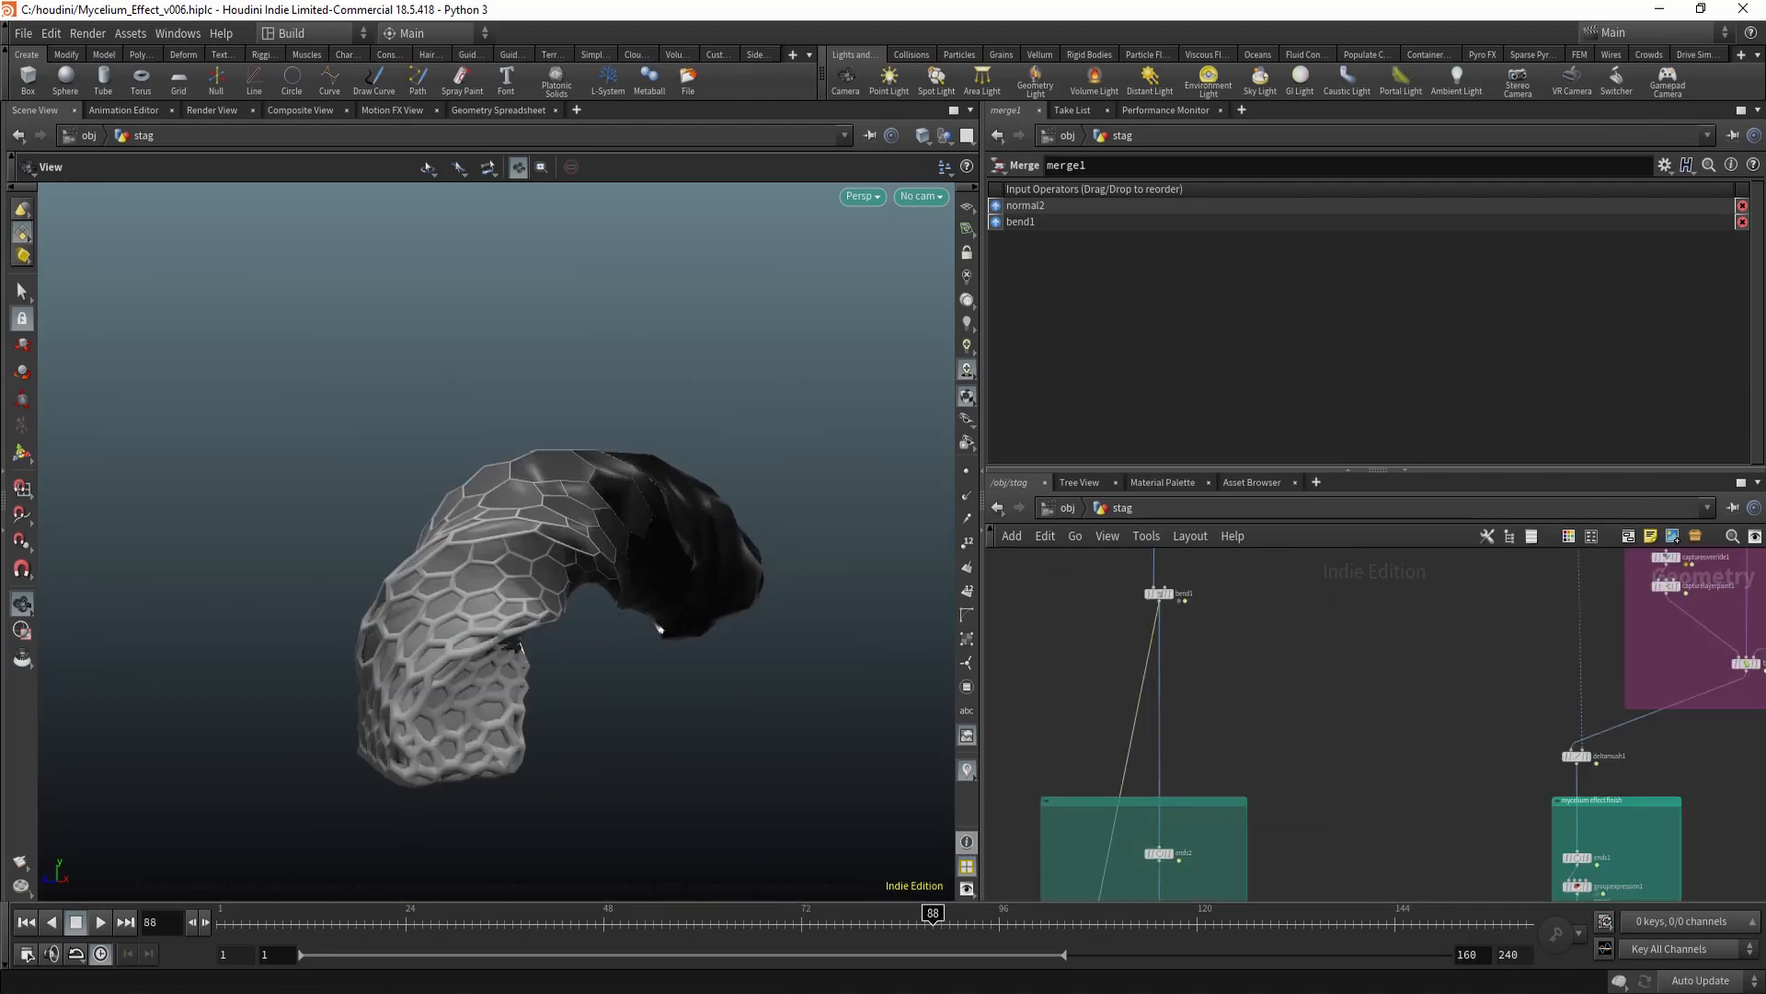
Select bend1, the node feeding merge1, to show its deformation settings
{"action": "left_click_drag", "start_coordinate": [513, 647], "coordinate": [520, 591]}
{"action": "middle_click_drag", "start_coordinate": [1380, 552], "coordinate": [1332, 989]}
{"action": "middle_click_drag", "start_coordinate": [1380, 644], "coordinate": [1395, 736]}
{"action": "middle_click_drag", "start_coordinate": [1380, 884], "coordinate": [1393, 460]}
{"action": "scroll", "coordinate": [1117, 725], "scroll_direction": "up", "scroll_amount": 3}
{"action": "left_click_drag", "start_coordinate": [1086, 665], "coordinate": [1159, 700]}
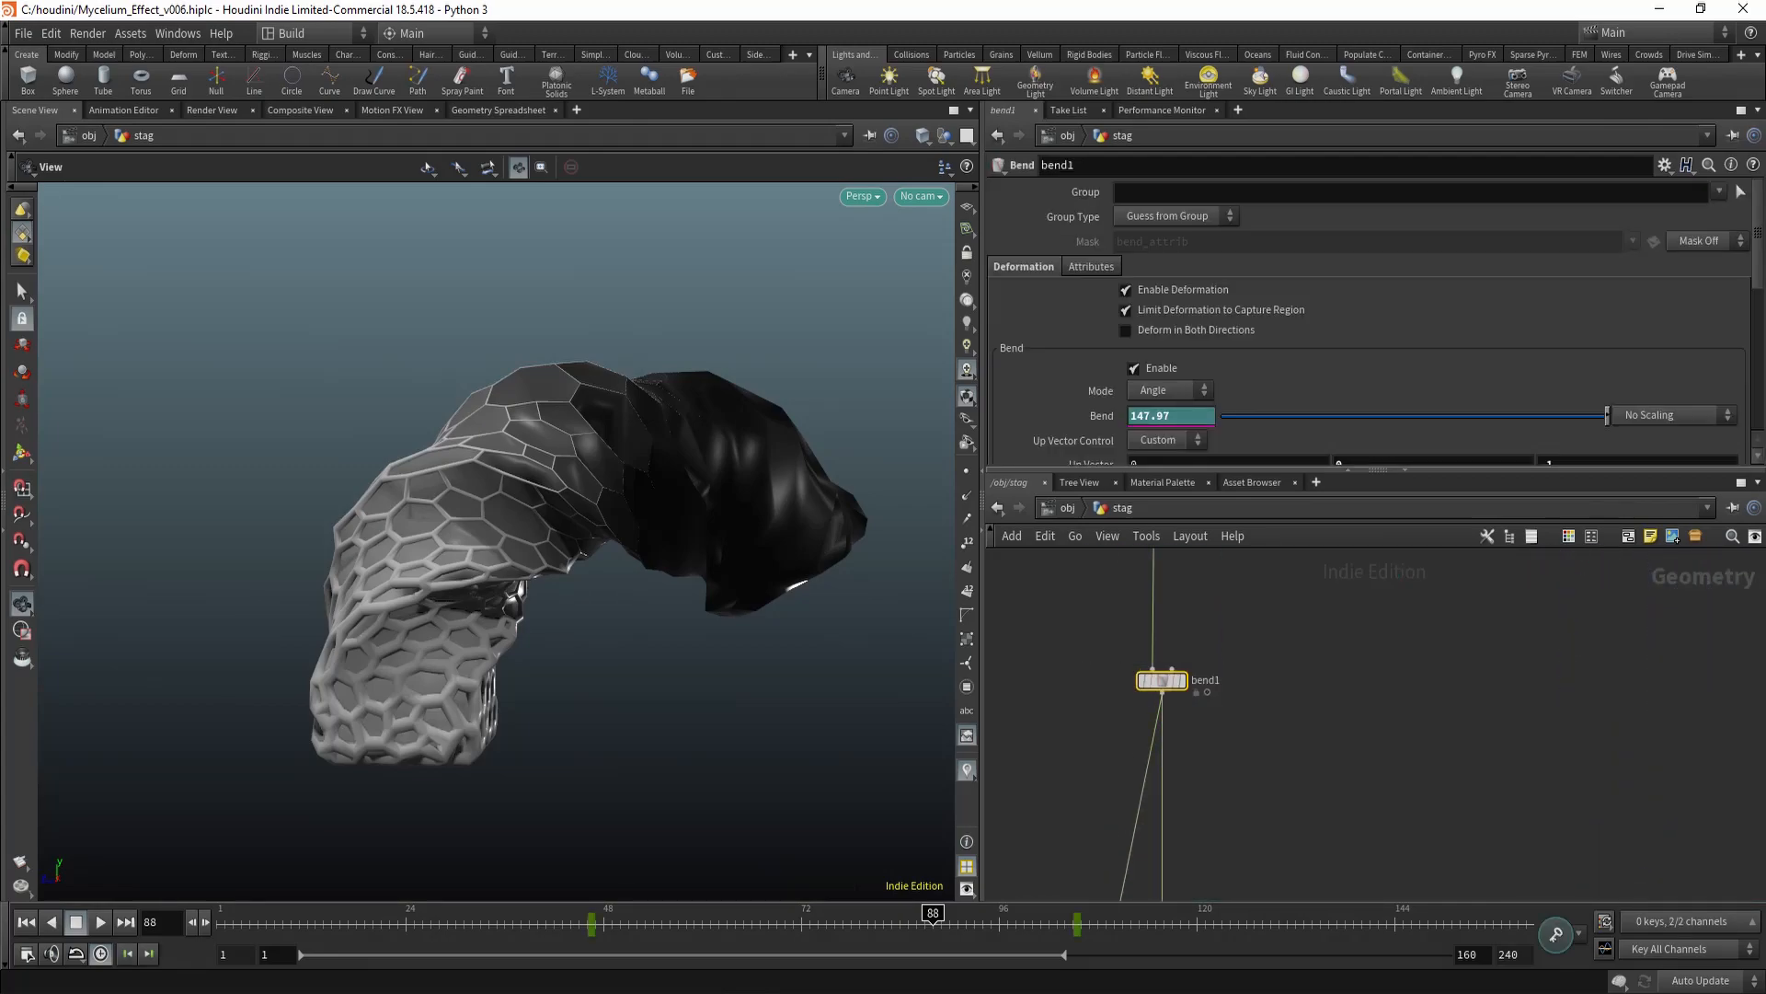
Examine the unbent mesh through frame 102 by temporarily bypassing bend1, and enable the bend again
{"action": "key", "text": "b"}
{"action": "right_click_drag", "start_coordinate": [571, 593], "coordinate": [460, 628]}
{"action": "right_click", "coordinate": [460, 628]}
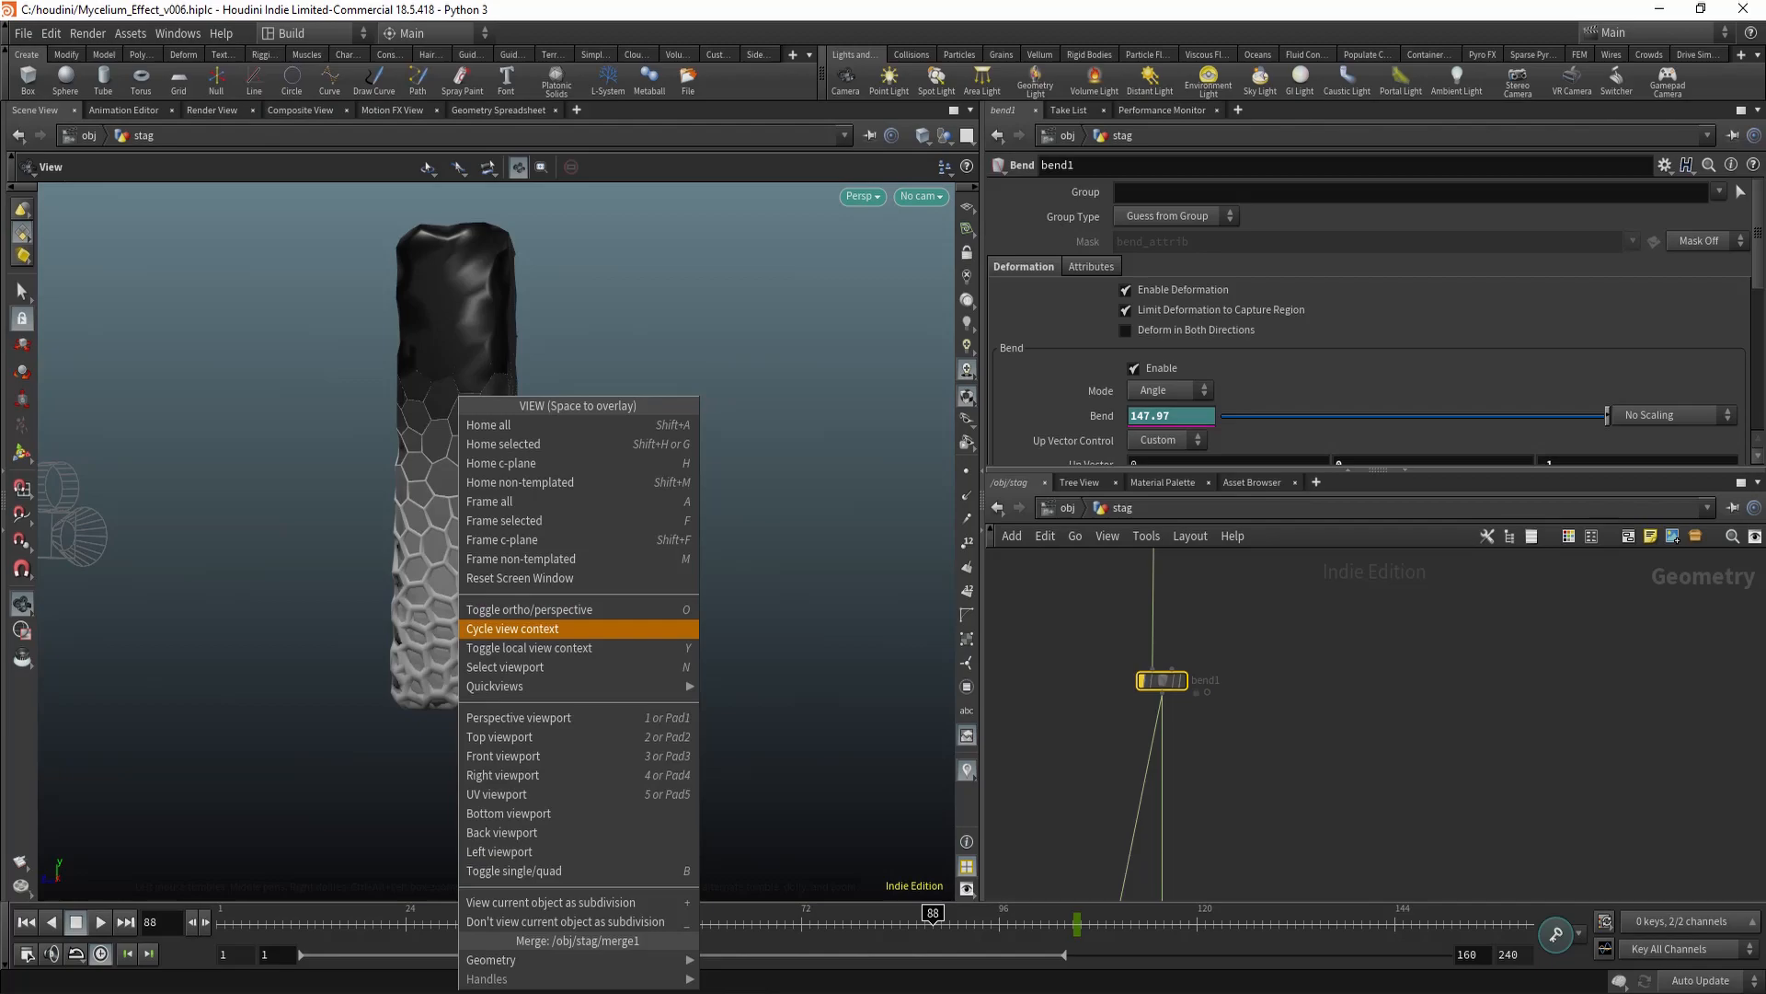
{"action": "key", "text": "Escape"}
{"action": "middle_click_drag", "start_coordinate": [460, 628], "coordinate": [478, 696]}
{"action": "left_click_drag", "start_coordinate": [477, 696], "coordinate": [391, 704]}
{"action": "left_click_drag", "start_coordinate": [342, 920], "coordinate": [1049, 920]}
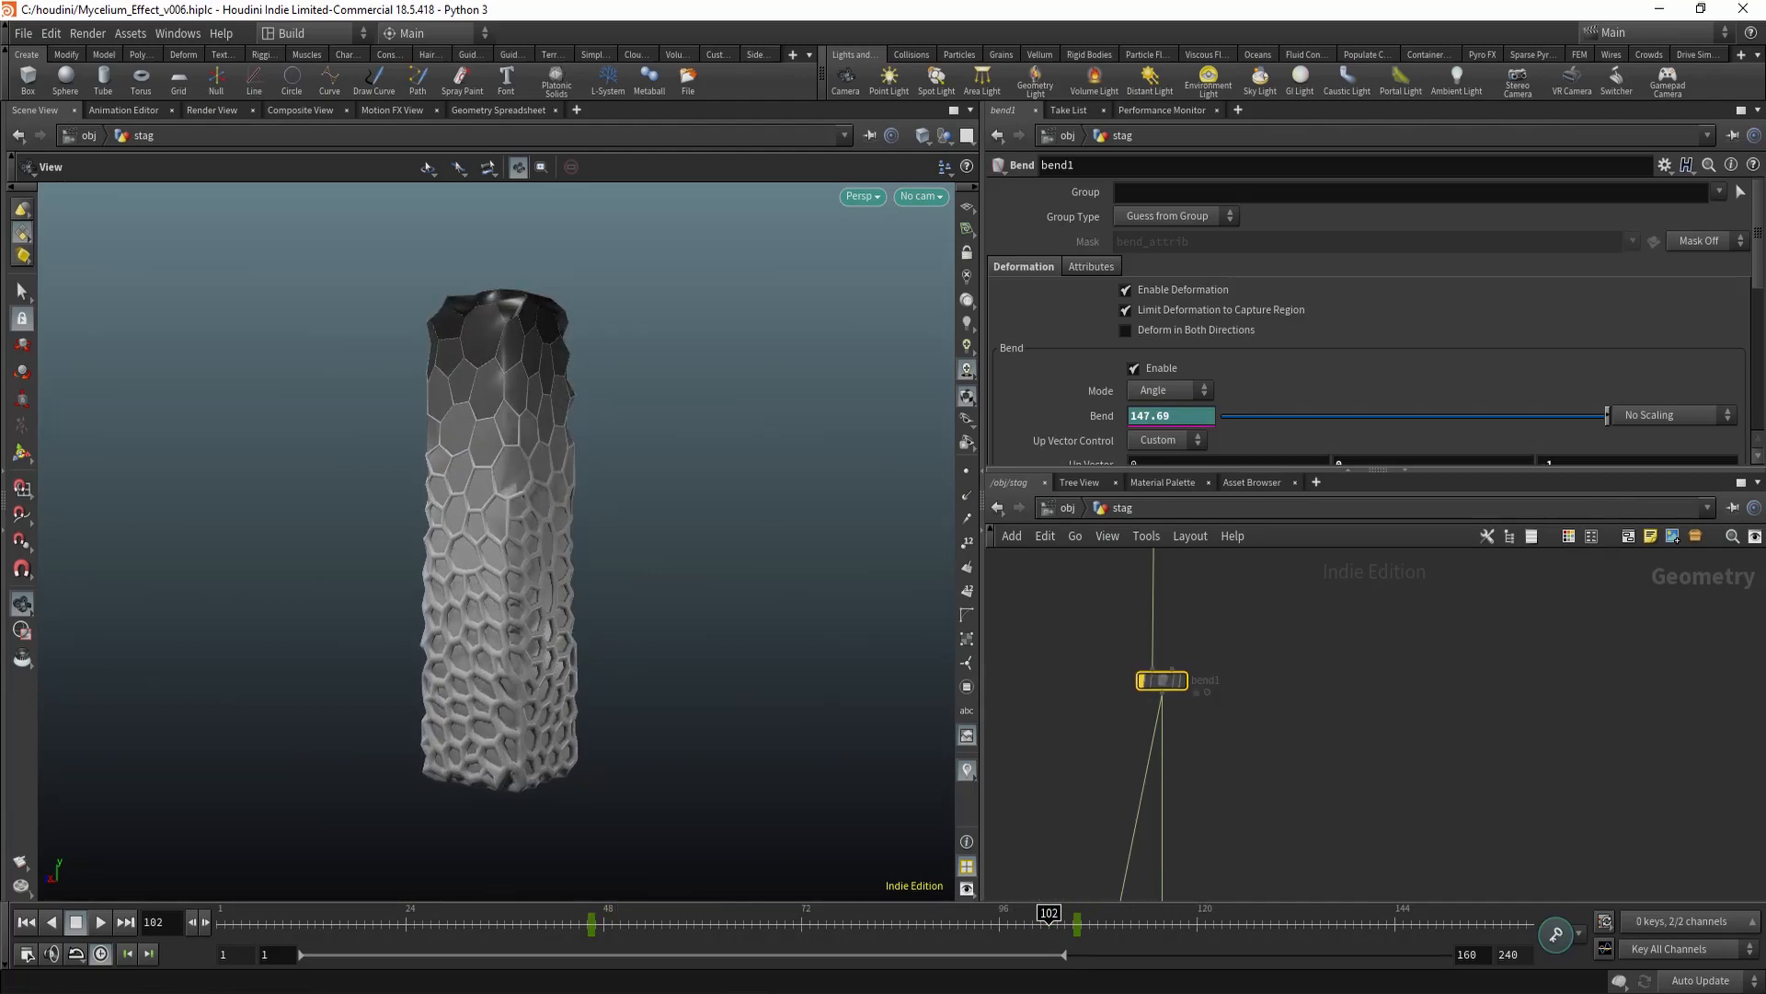
{"action": "key", "text": "b"}
{"action": "middle_click_drag", "start_coordinate": [555, 670], "coordinate": [506, 622]}
{"action": "mouse_move", "coordinate": [506, 622]}
{"action": "left_mouse_down"}
{"action": "mouse_move", "coordinate": [494, 631]}
{"action": "mouse_move", "coordinate": [499, 618]}
{"action": "left_mouse_up"}
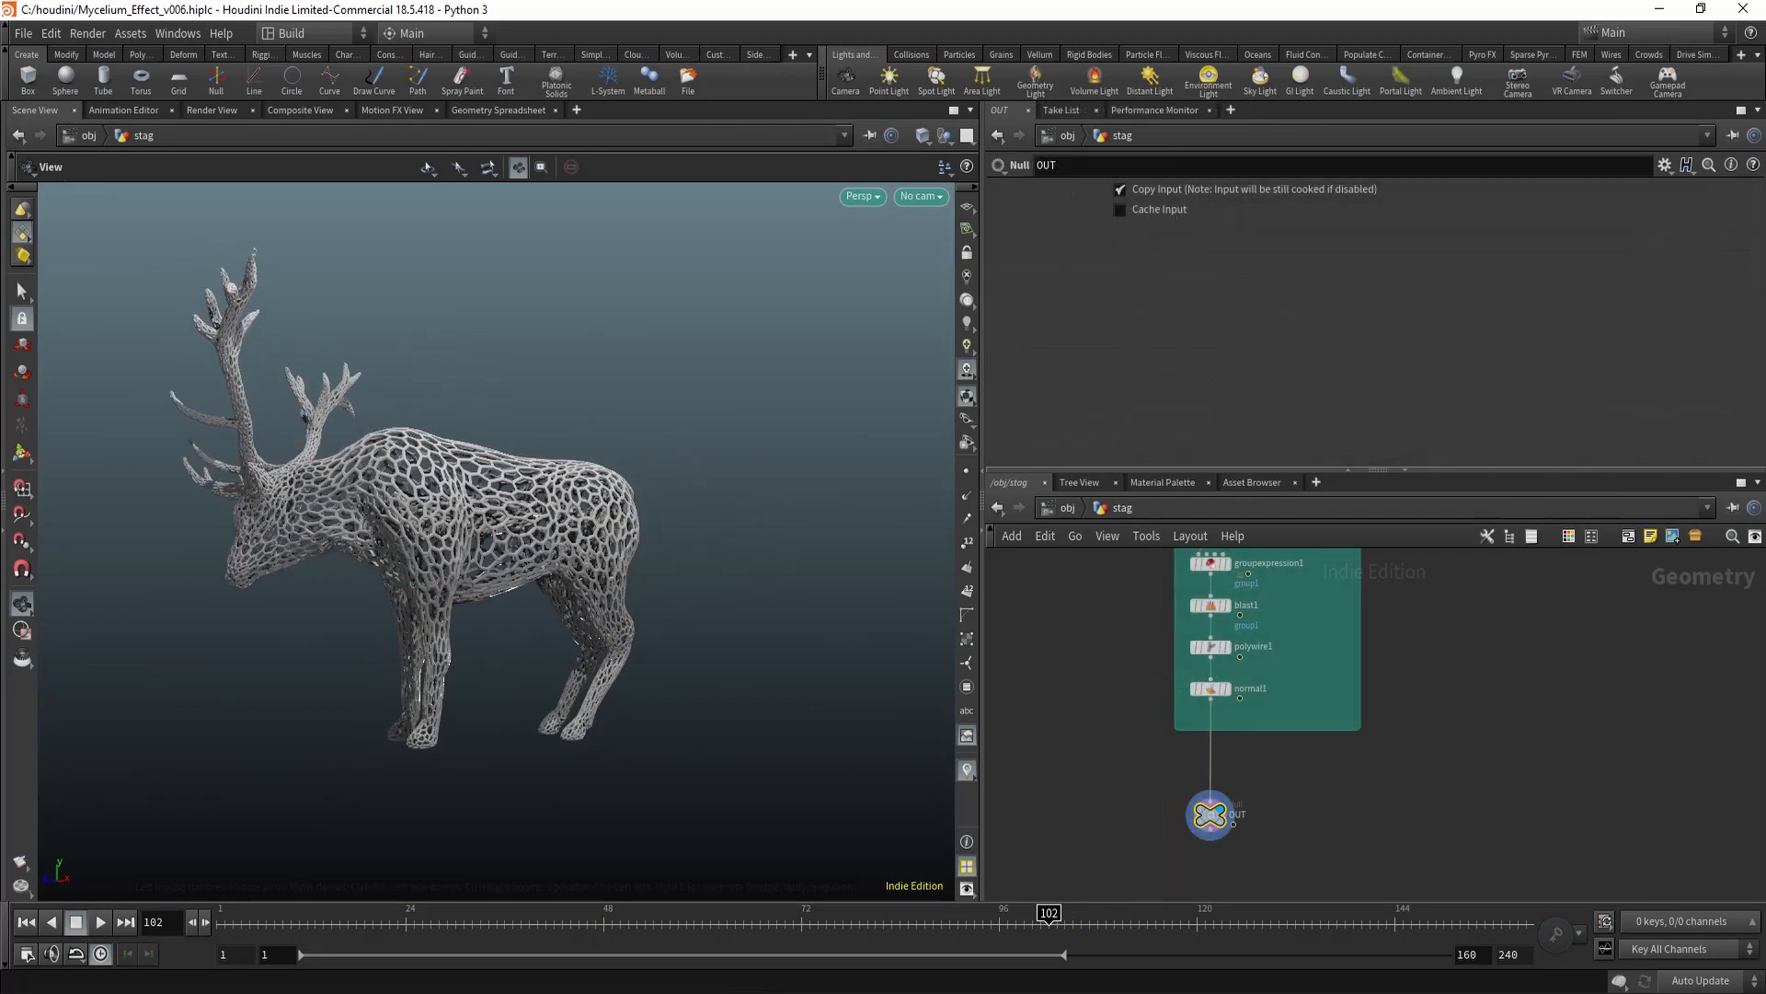
Examine the stag's OUT wire mesh from another angle and scrub the timeline through its growth
{"action": "left_click_drag", "start_coordinate": [497, 552], "coordinate": [625, 556]}
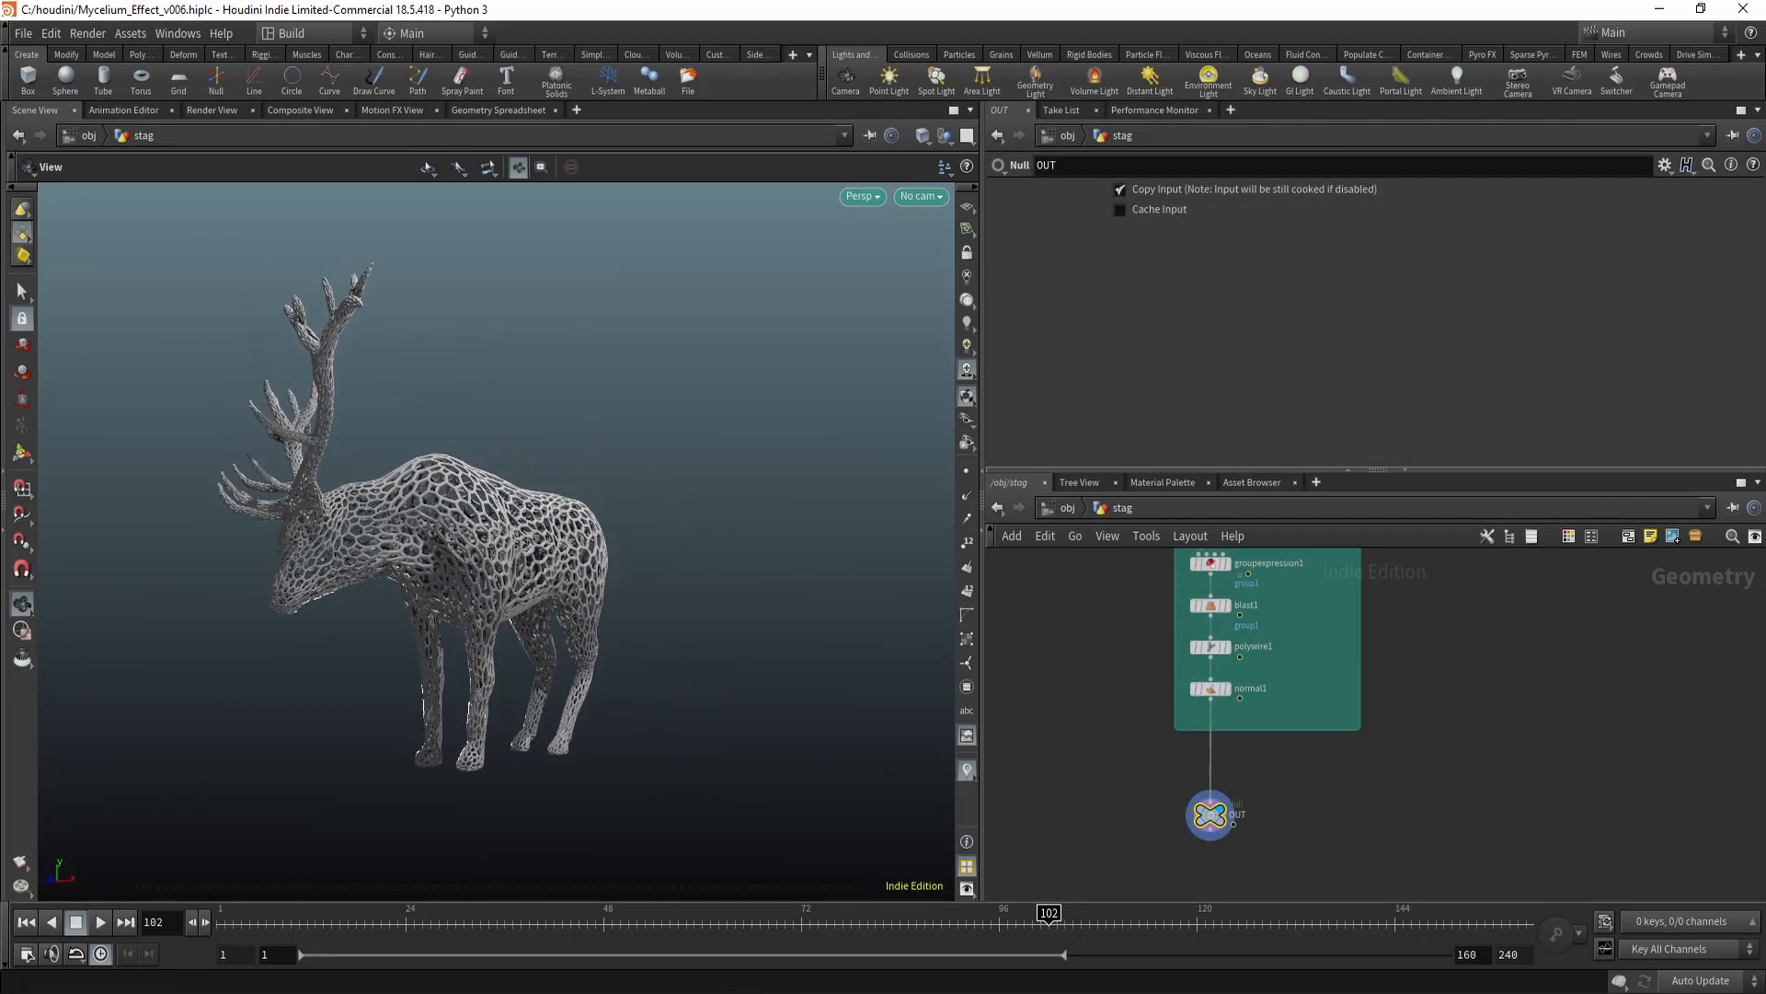
{"action": "mouse_move", "coordinate": [659, 920]}
{"action": "left_mouse_down"}
{"action": "mouse_move", "coordinate": [843, 920]}
{"action": "mouse_move", "coordinate": [543, 920]}
{"action": "mouse_move", "coordinate": [644, 920]}
{"action": "left_mouse_up"}
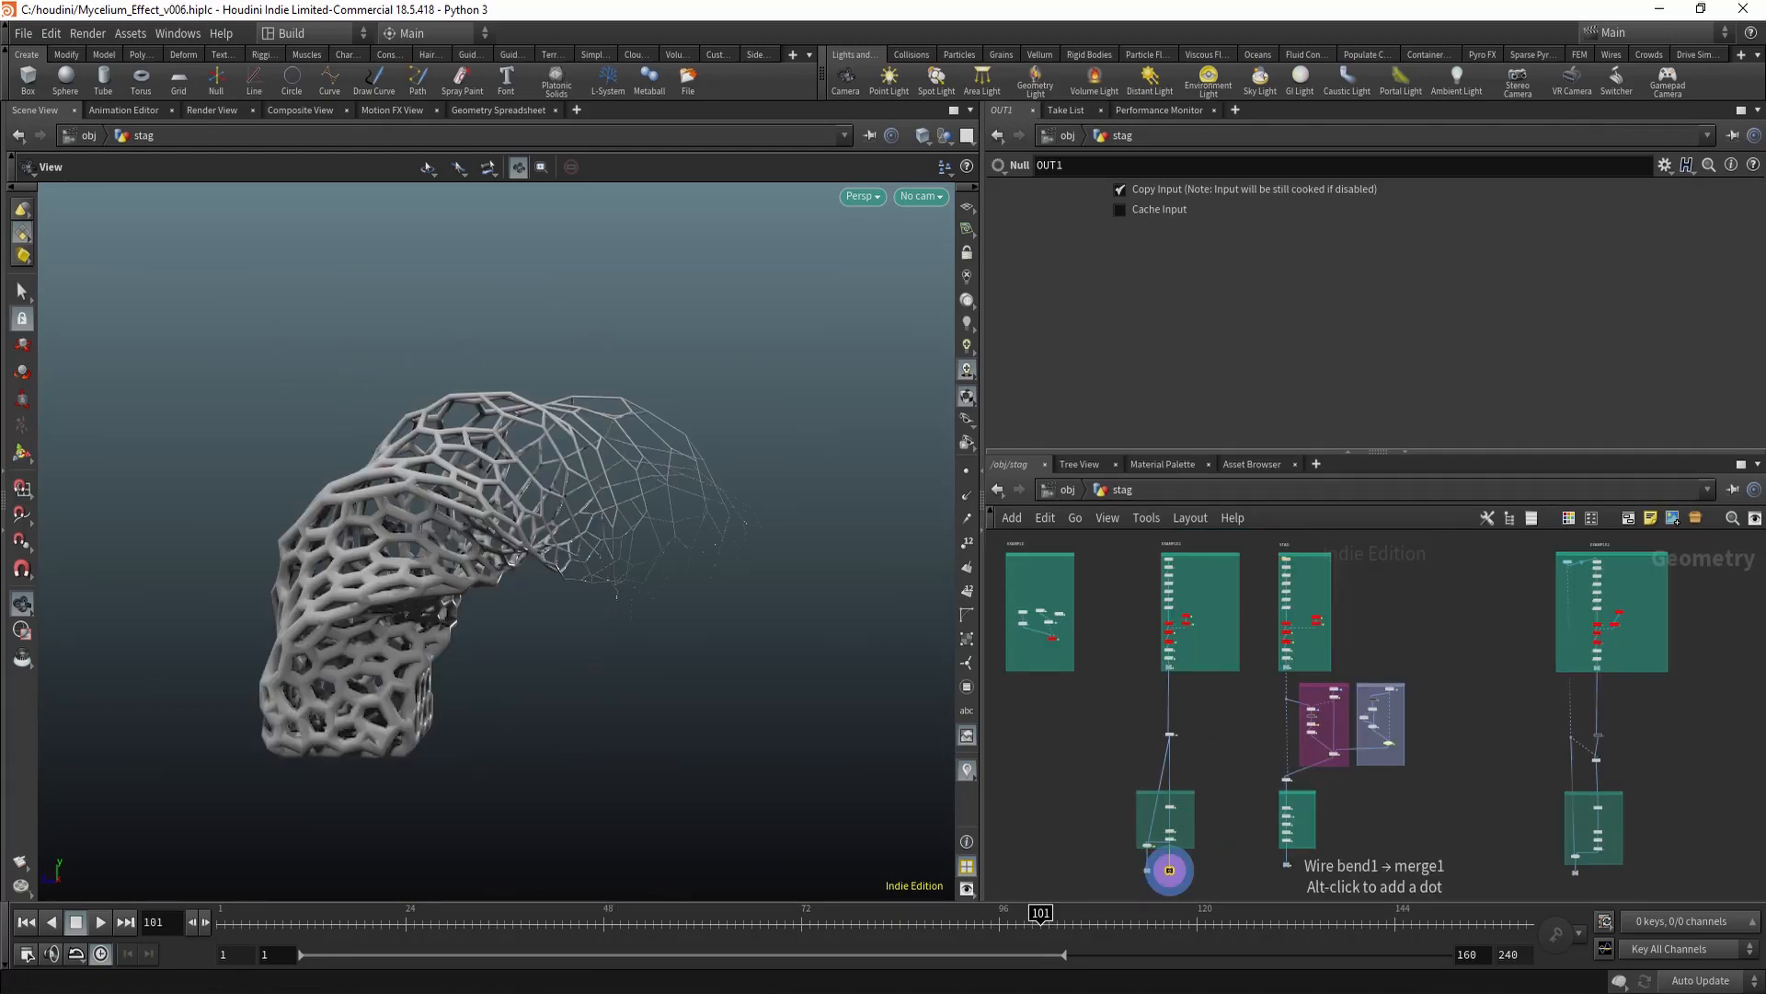
Show attribwrangle4's thickness expression and scrub OUT1's animation to frame 110 to examine how the wires thicken
{"action": "mouse_move", "coordinate": [1170, 642]}
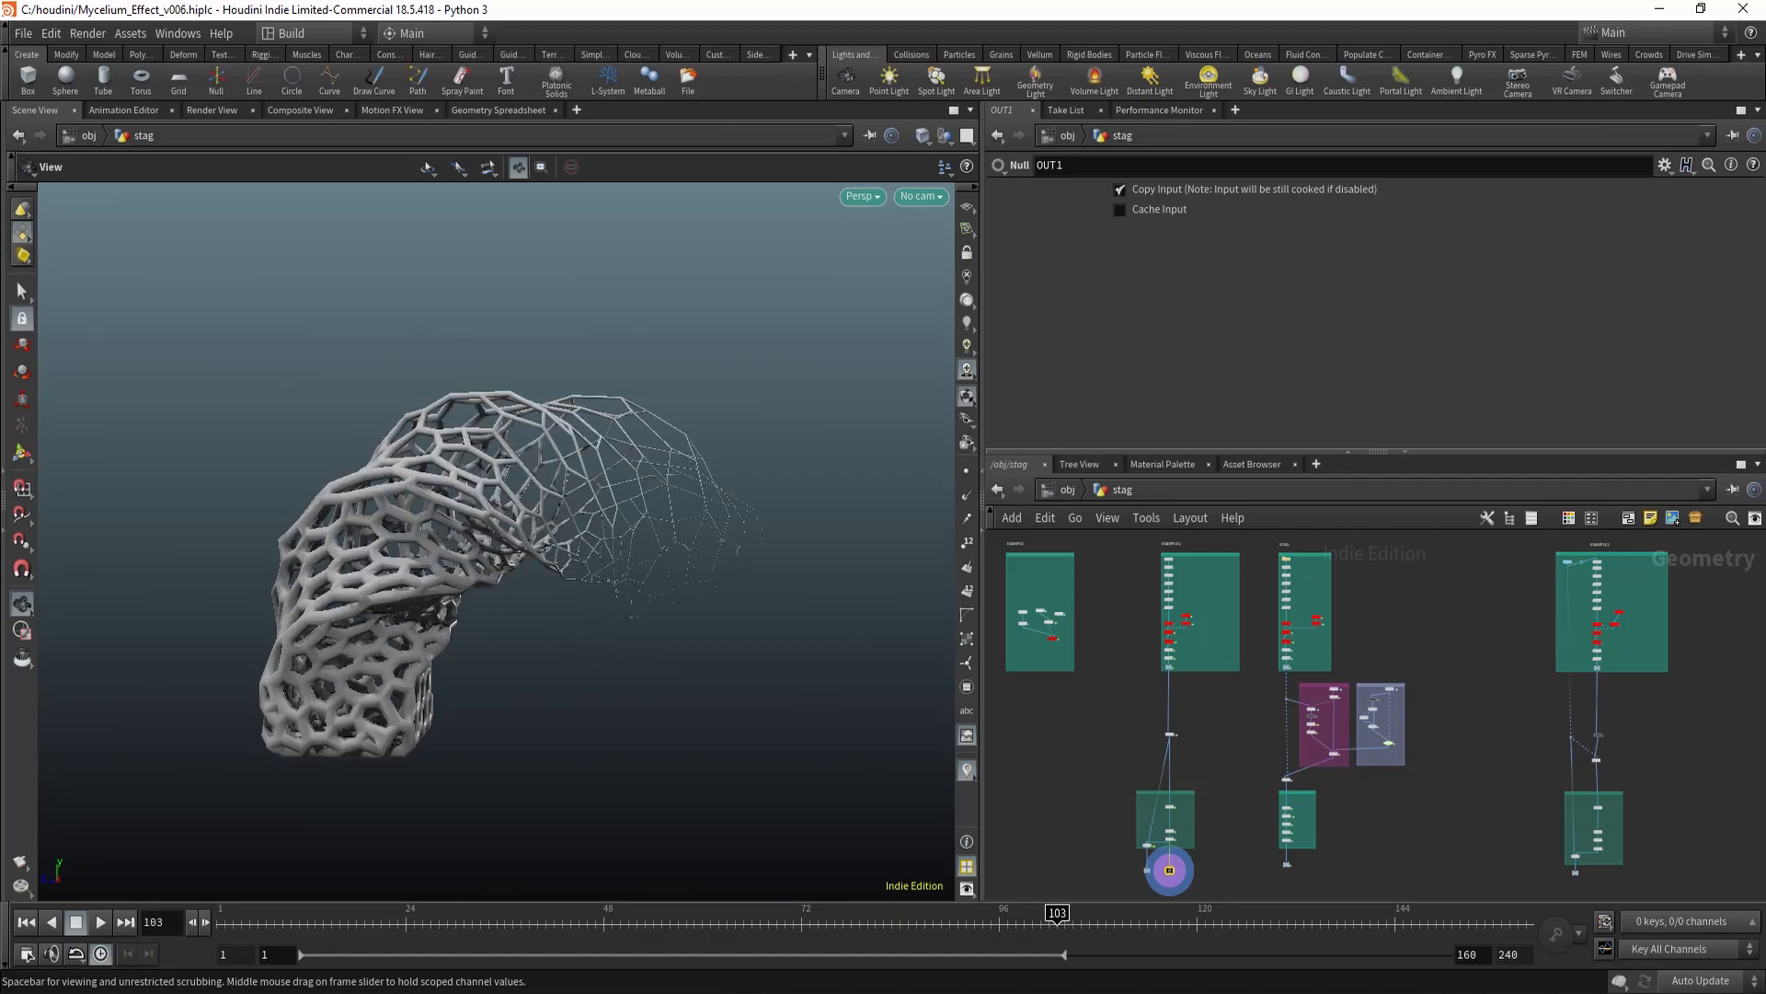
{"action": "left_click_drag", "start_coordinate": [1247, 922], "coordinate": [1024, 922]}
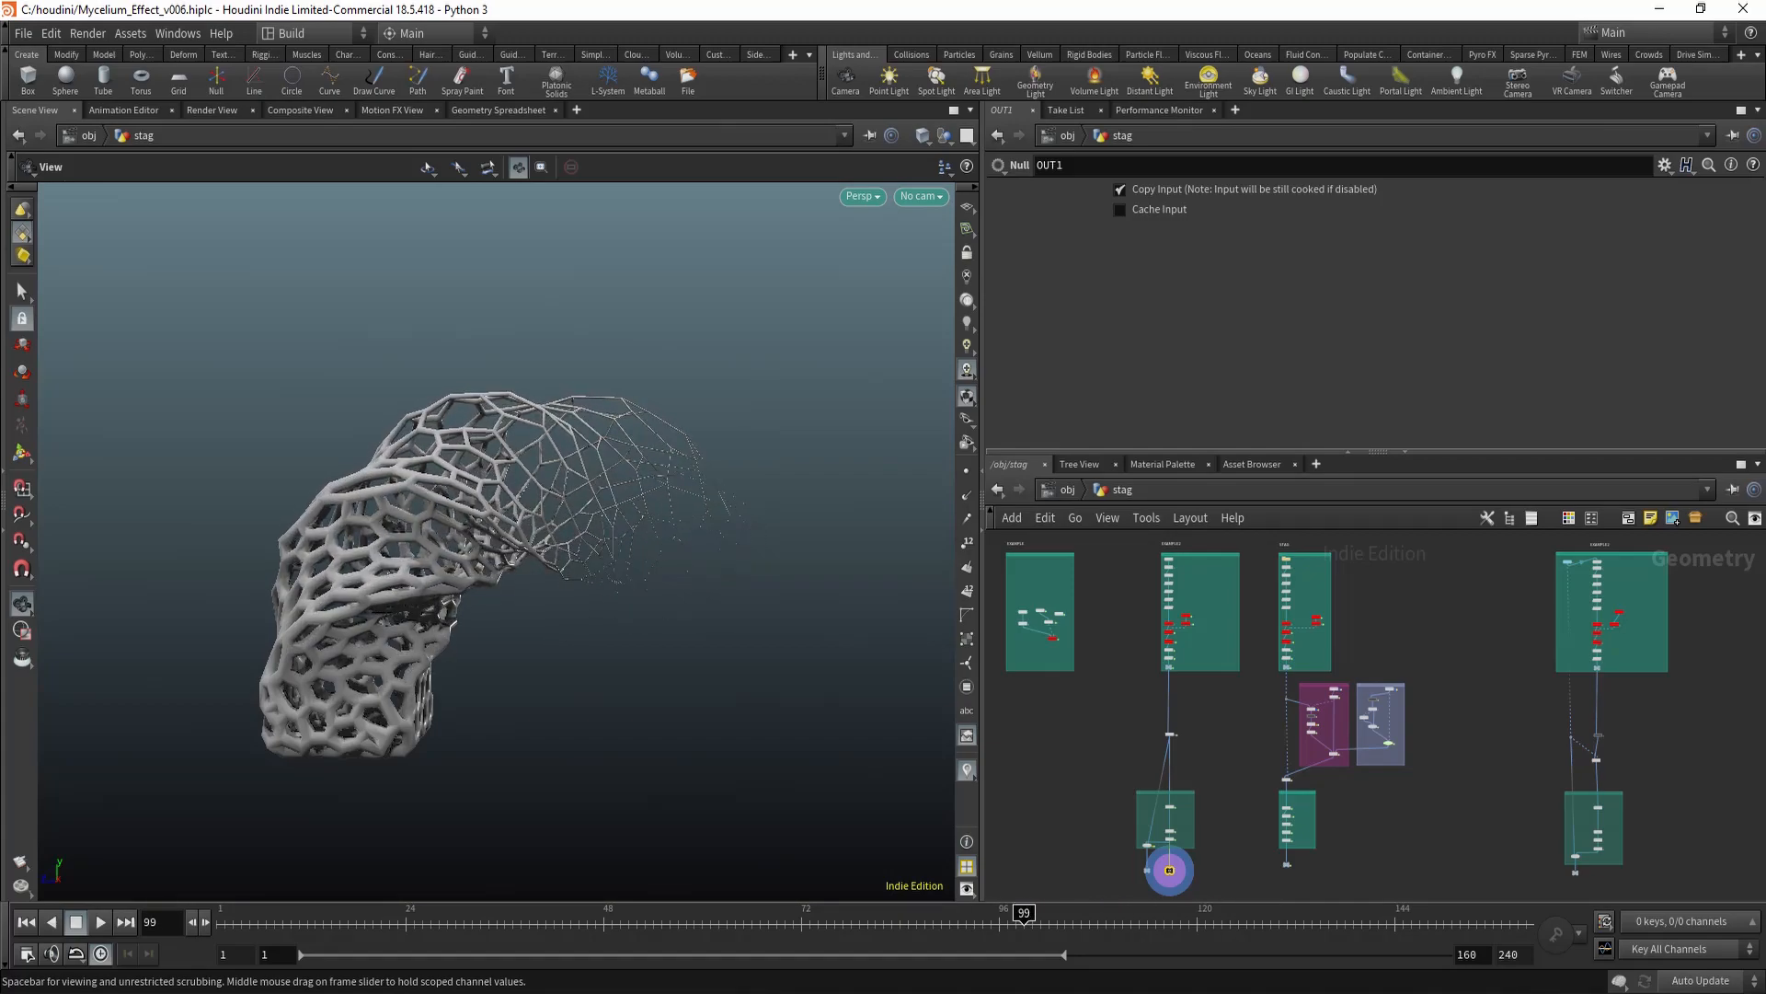
{"action": "scroll", "coordinate": [1156, 633], "scroll_direction": "up", "scroll_amount": 6}
{"action": "left_click_drag", "start_coordinate": [1126, 650], "coordinate": [1215, 668]}
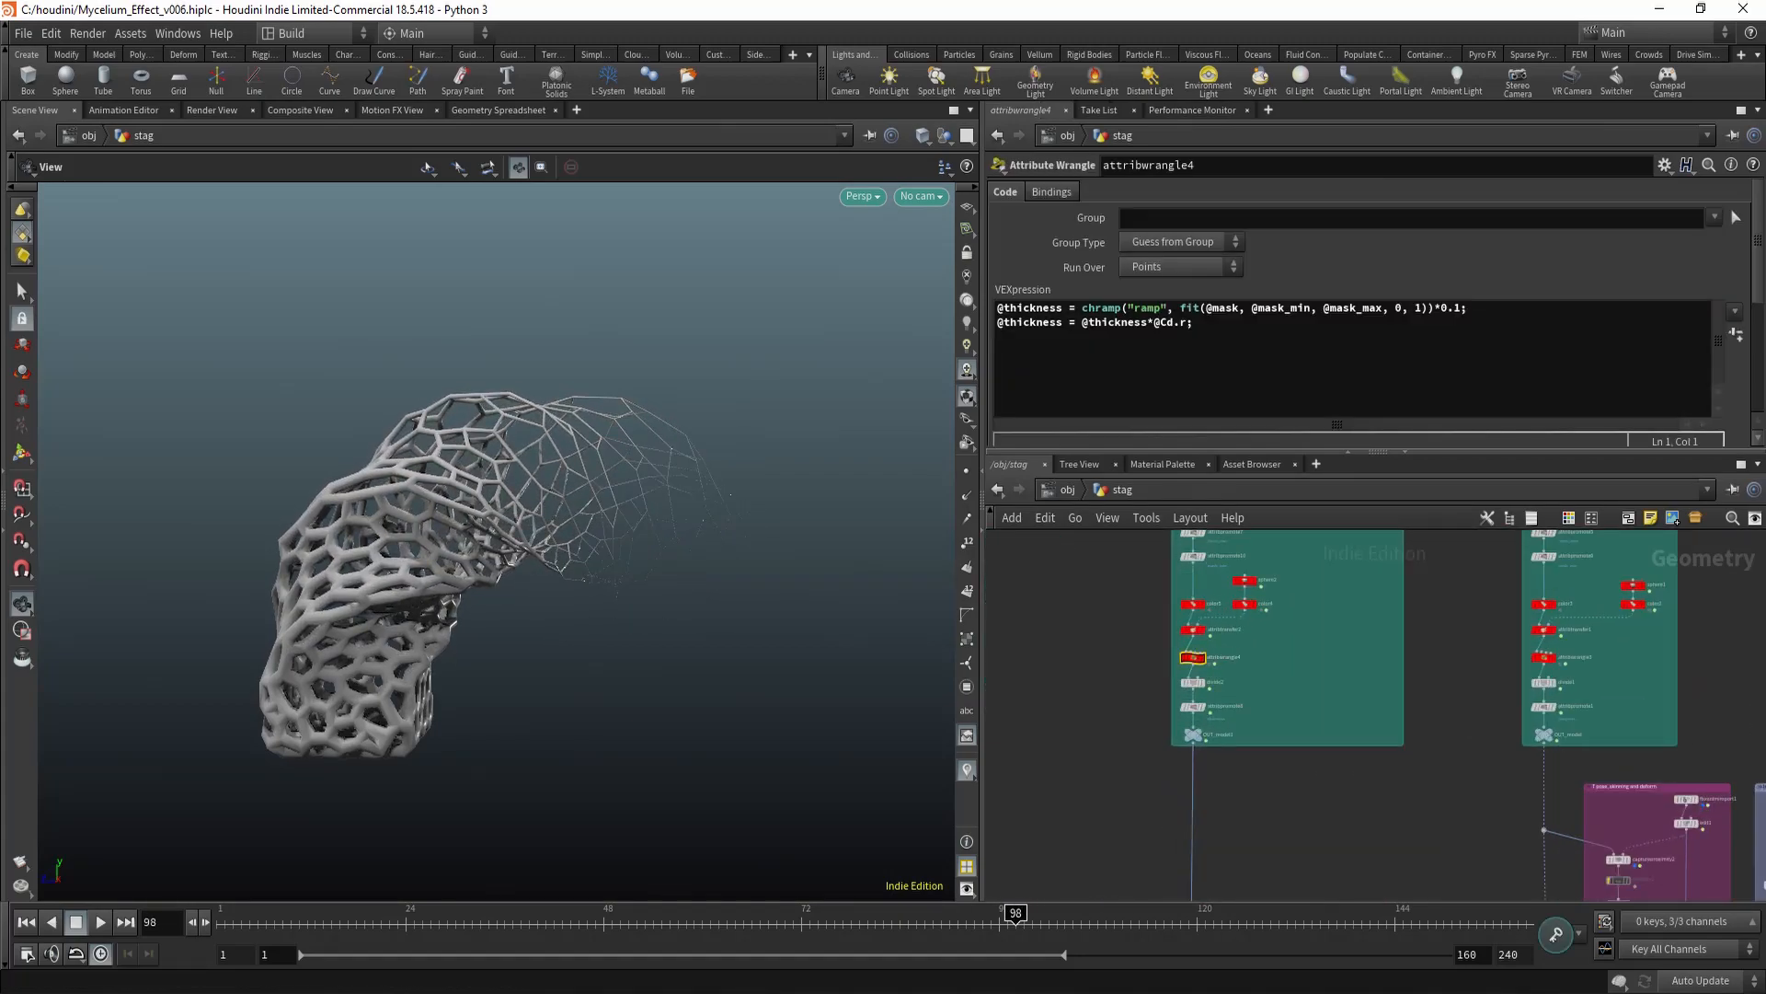
{"action": "scroll", "coordinate": [1179, 854], "scroll_direction": "down", "scroll_amount": 6}
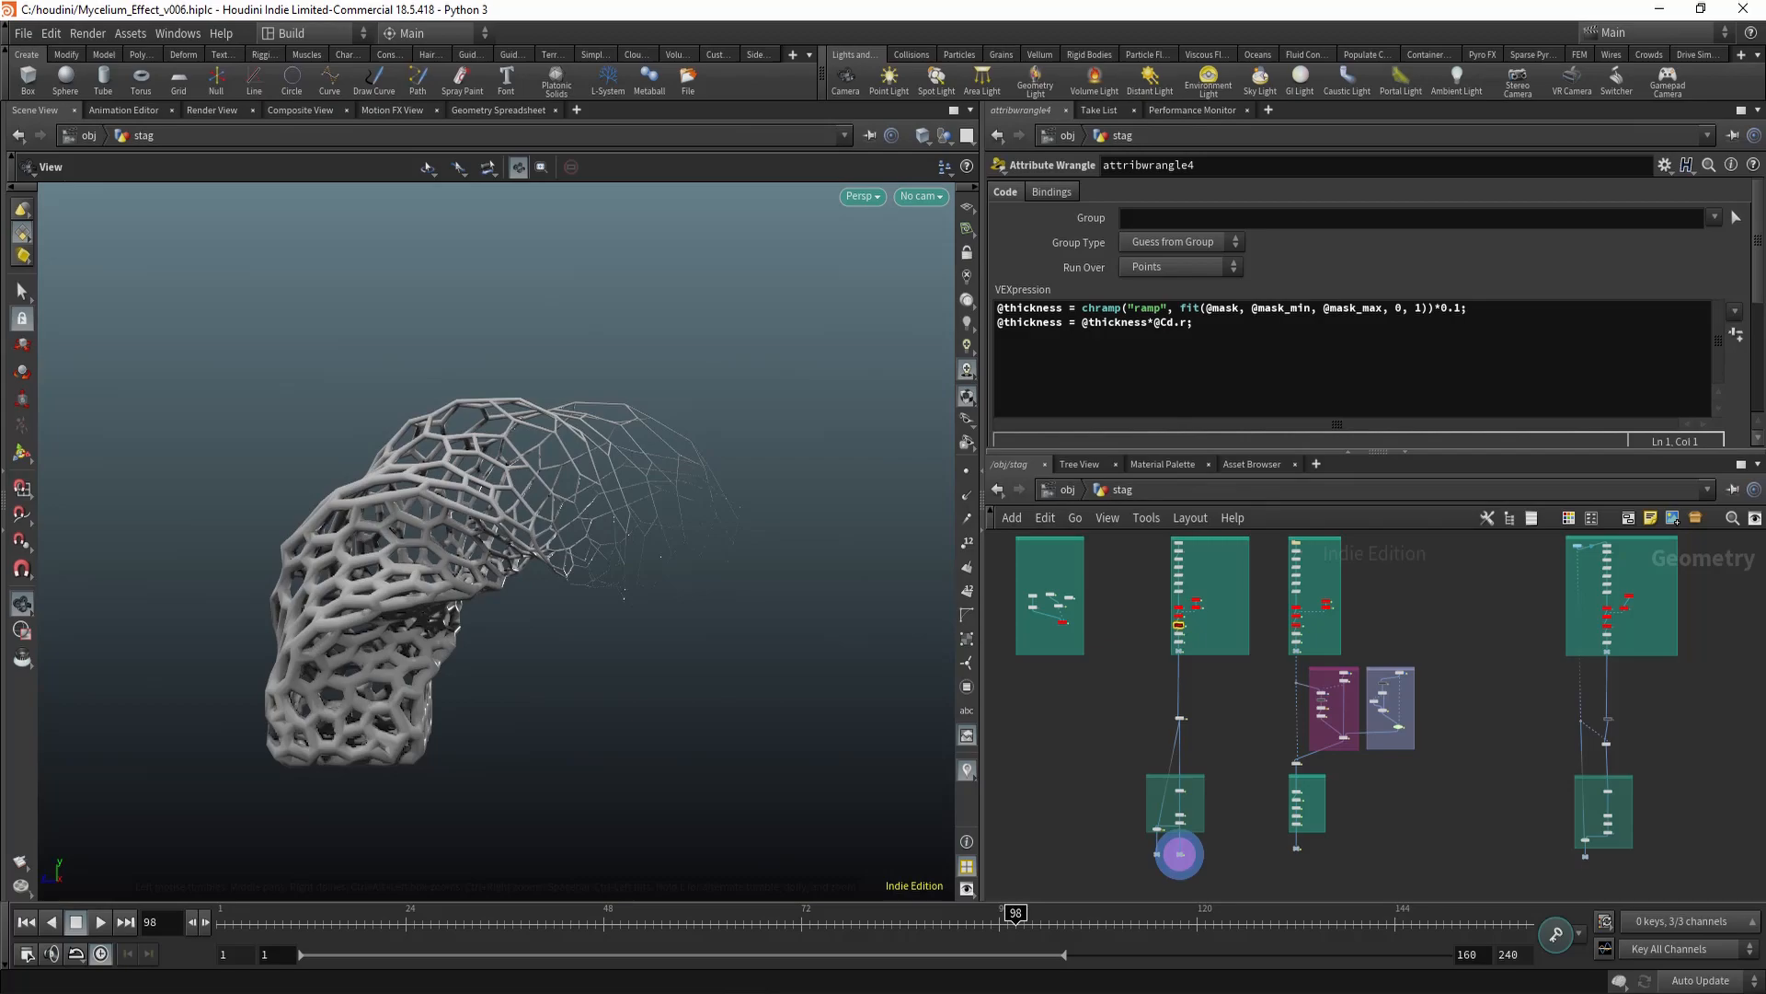
{"action": "left_click_drag", "start_coordinate": [918, 922], "coordinate": [1115, 922]}
{"action": "middle_click_drag", "start_coordinate": [1472, 699], "coordinate": [1445, 725]}
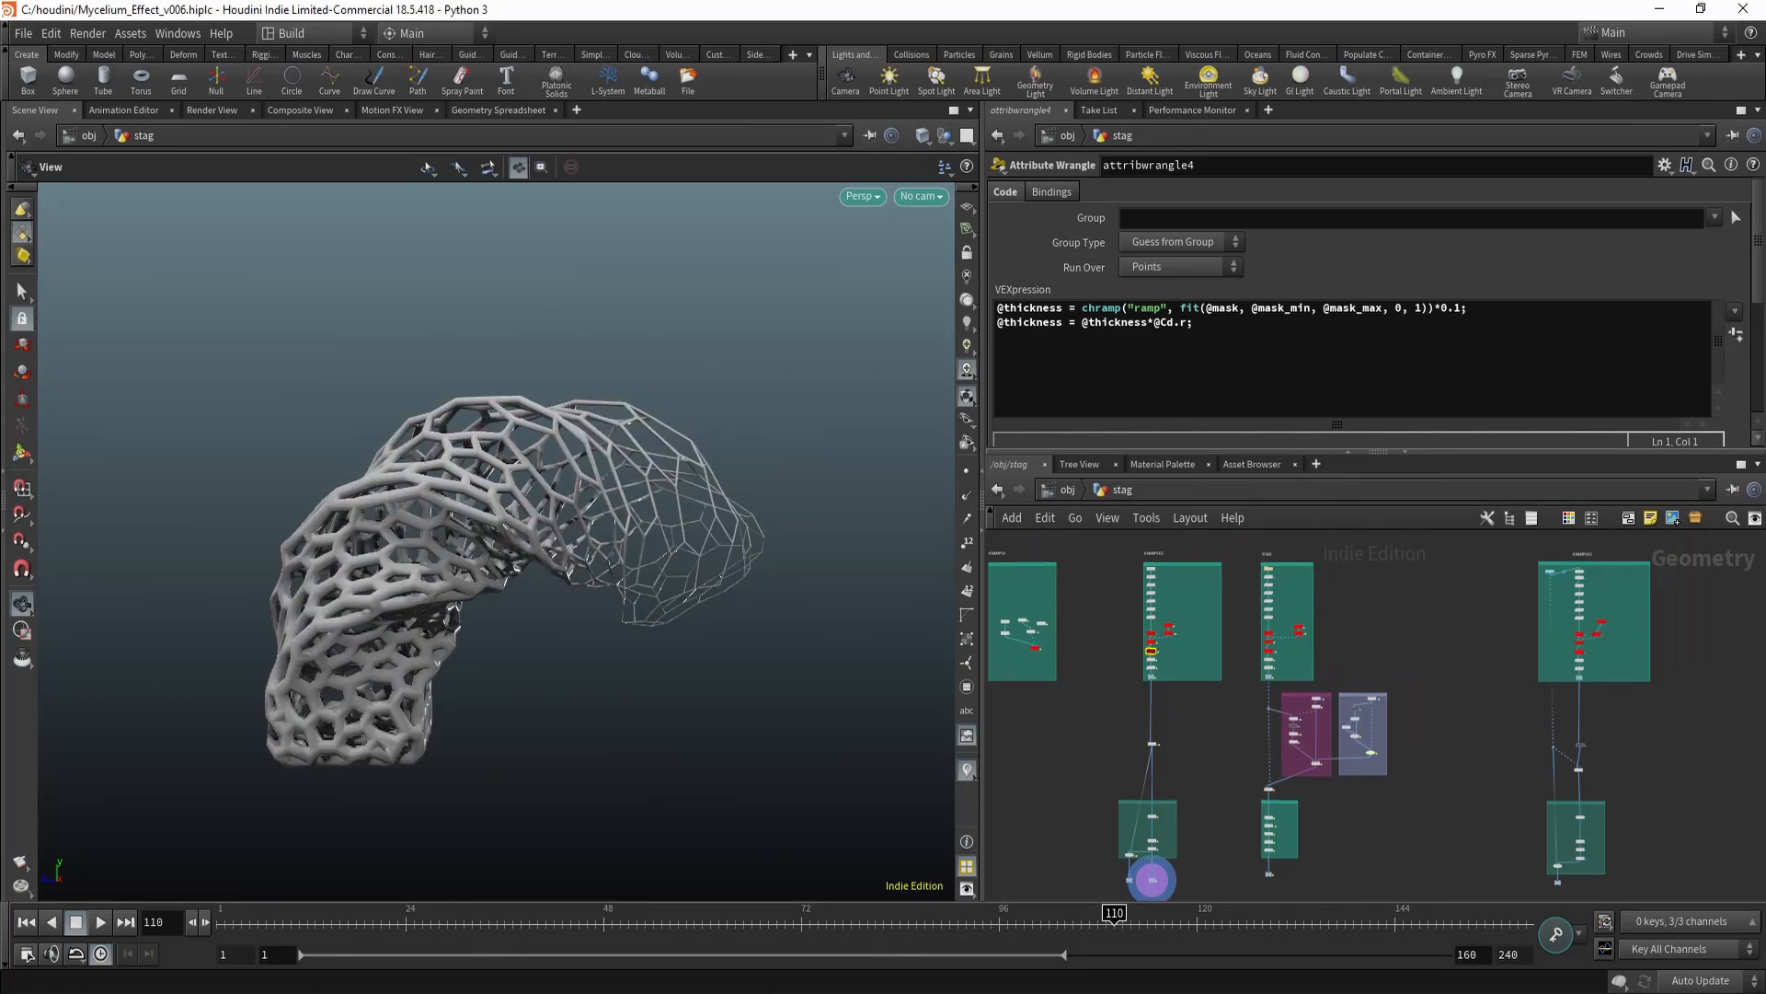
Display attribtransfer1 in the stag network and scrub the timeline to frame 32 to examine the transferred color
{"action": "scroll", "coordinate": [1288, 646], "scroll_direction": "up", "scroll_amount": 10}
{"action": "left_click_drag", "start_coordinate": [1173, 623], "coordinate": [1302, 659]}
{"action": "left_click", "coordinate": [1241, 640]}
{"action": "scroll", "coordinate": [860, 851], "scroll_direction": "down", "scroll_amount": 3}
{"action": "left_click_drag", "start_coordinate": [497, 570], "coordinate": [552, 576]}
{"action": "left_click_drag", "start_coordinate": [549, 922], "coordinate": [471, 923]}
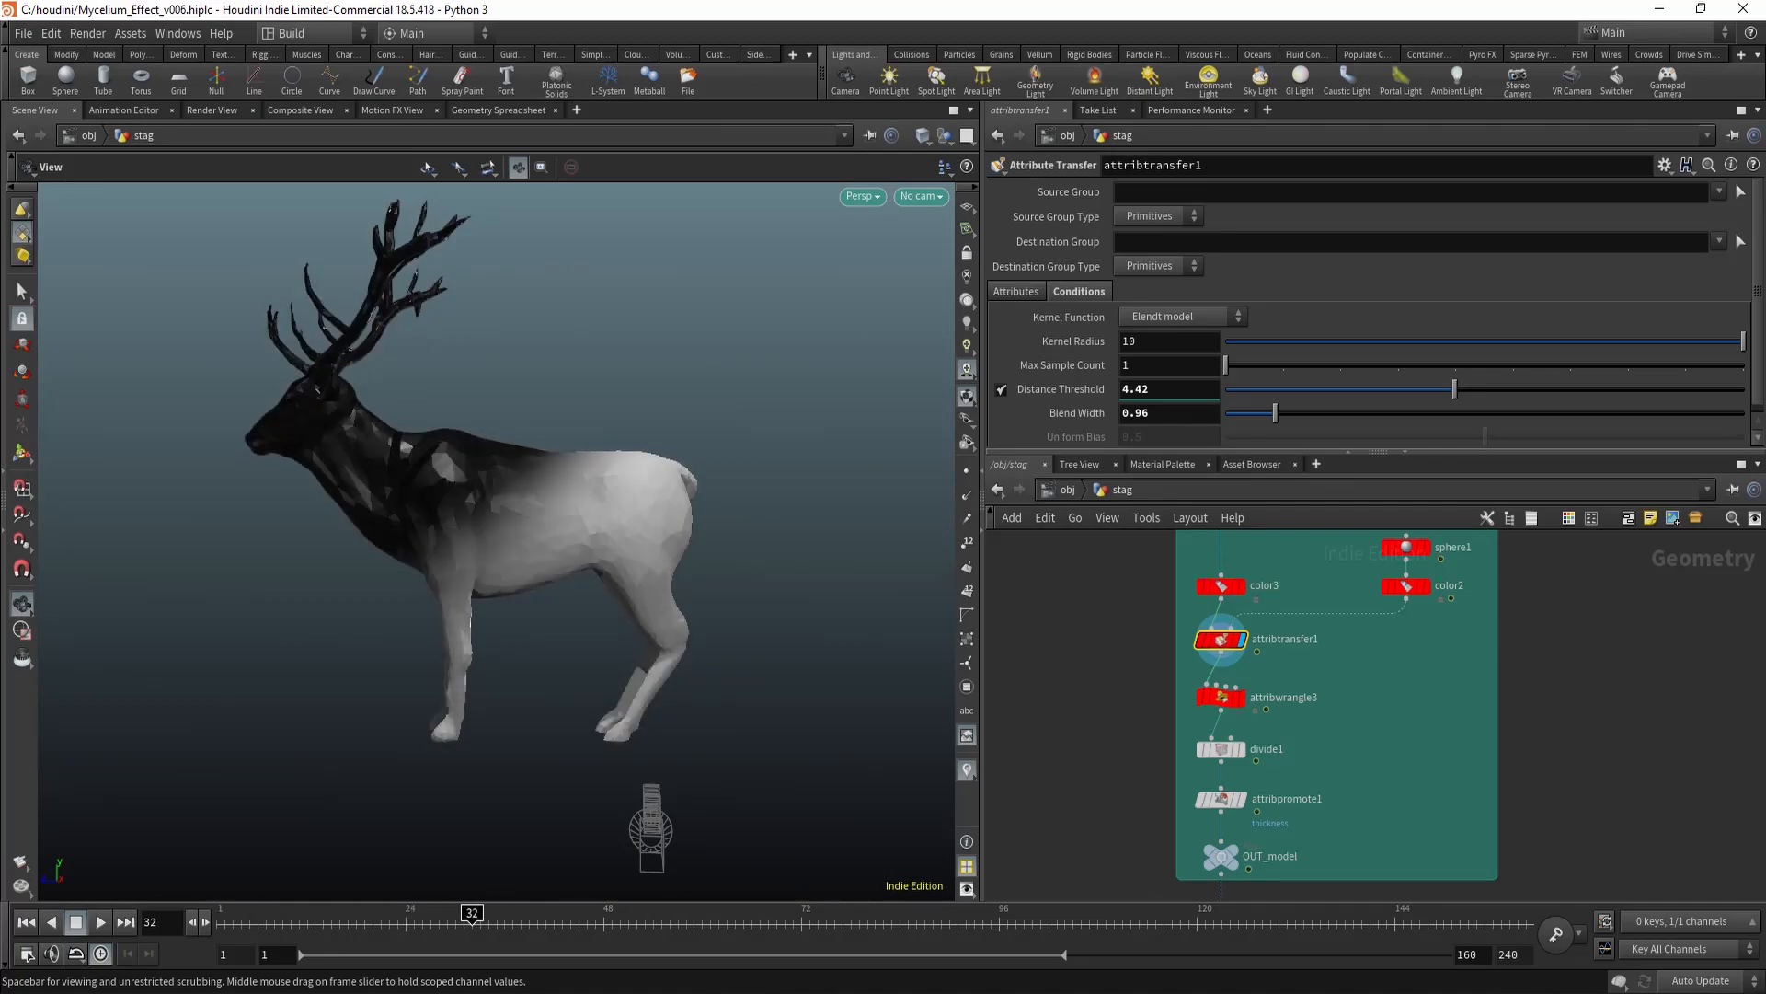
Display normal1 in the mycelium effect finish group and scrub the timeline to examine the stag's wire growth
{"action": "scroll", "coordinate": [1596, 607], "scroll_direction": "down", "scroll_amount": 5}
{"action": "middle_click_drag", "start_coordinate": [1288, 764], "coordinate": [1019, 565]}
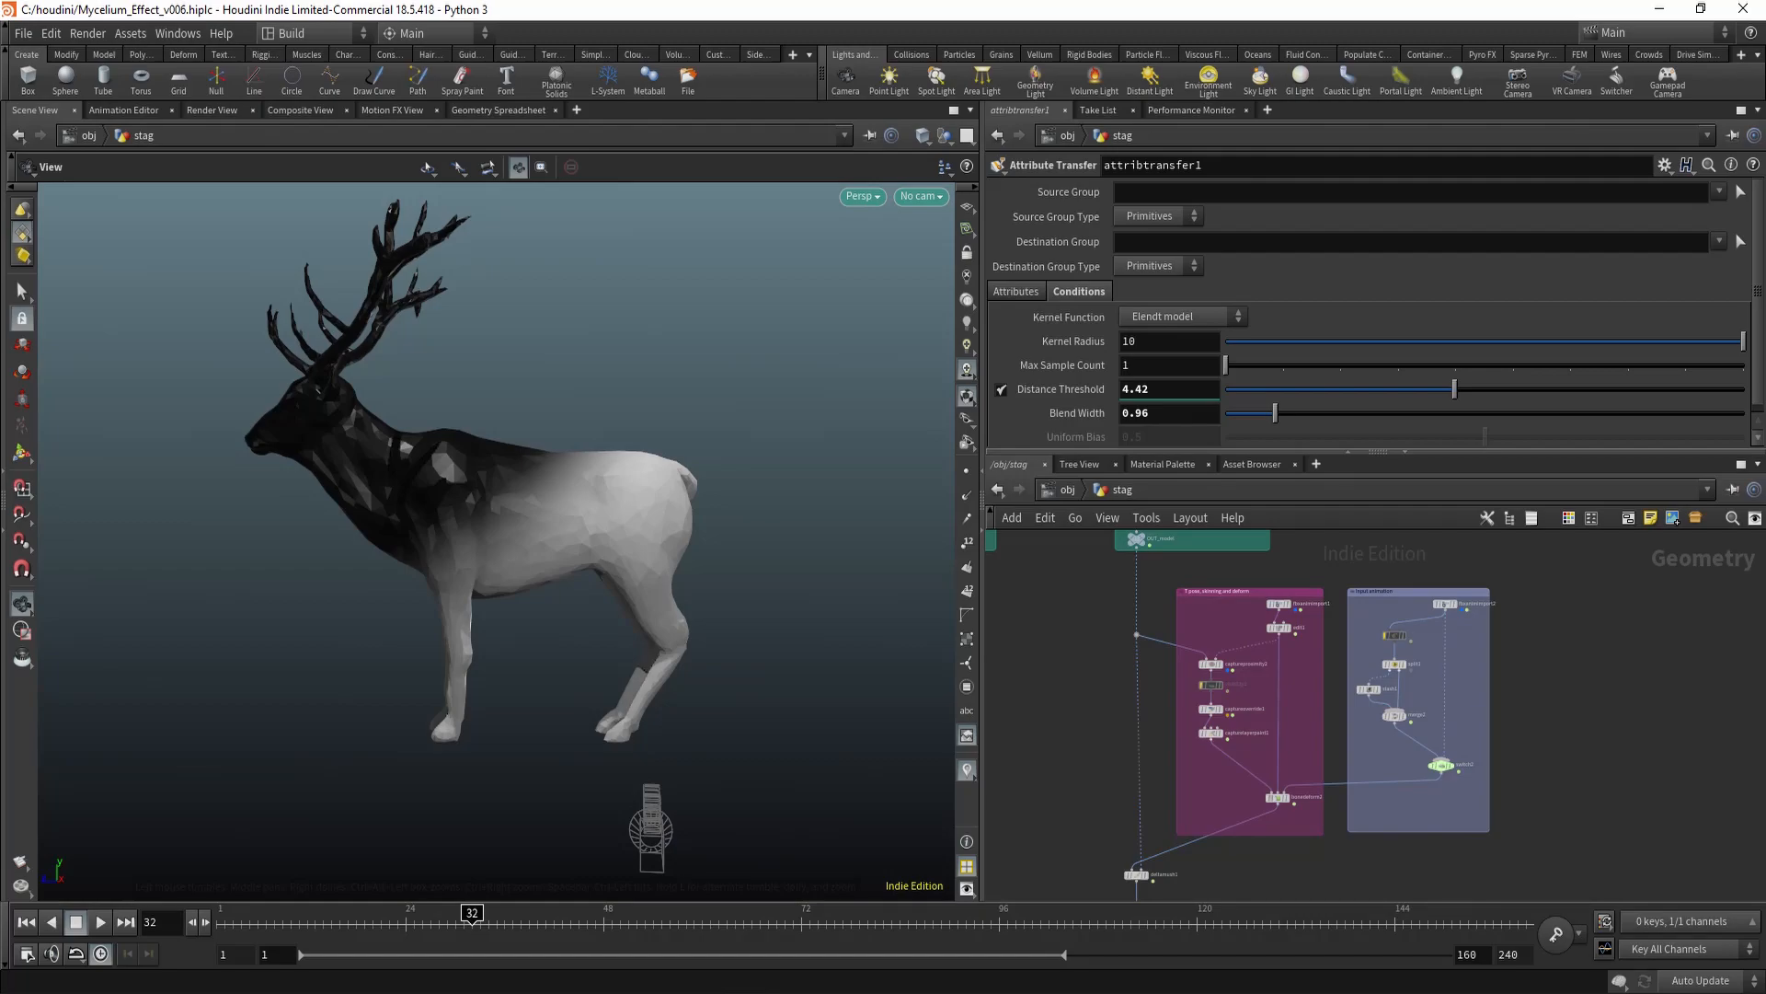
{"action": "middle_click_drag", "start_coordinate": [1133, 847], "coordinate": [1143, 623]}
{"action": "scroll", "coordinate": [1155, 828], "scroll_direction": "down", "scroll_amount": 1}
{"action": "scroll", "coordinate": [1146, 746], "scroll_direction": "up", "scroll_amount": 4}
{"action": "left_click", "coordinate": [1158, 848]}
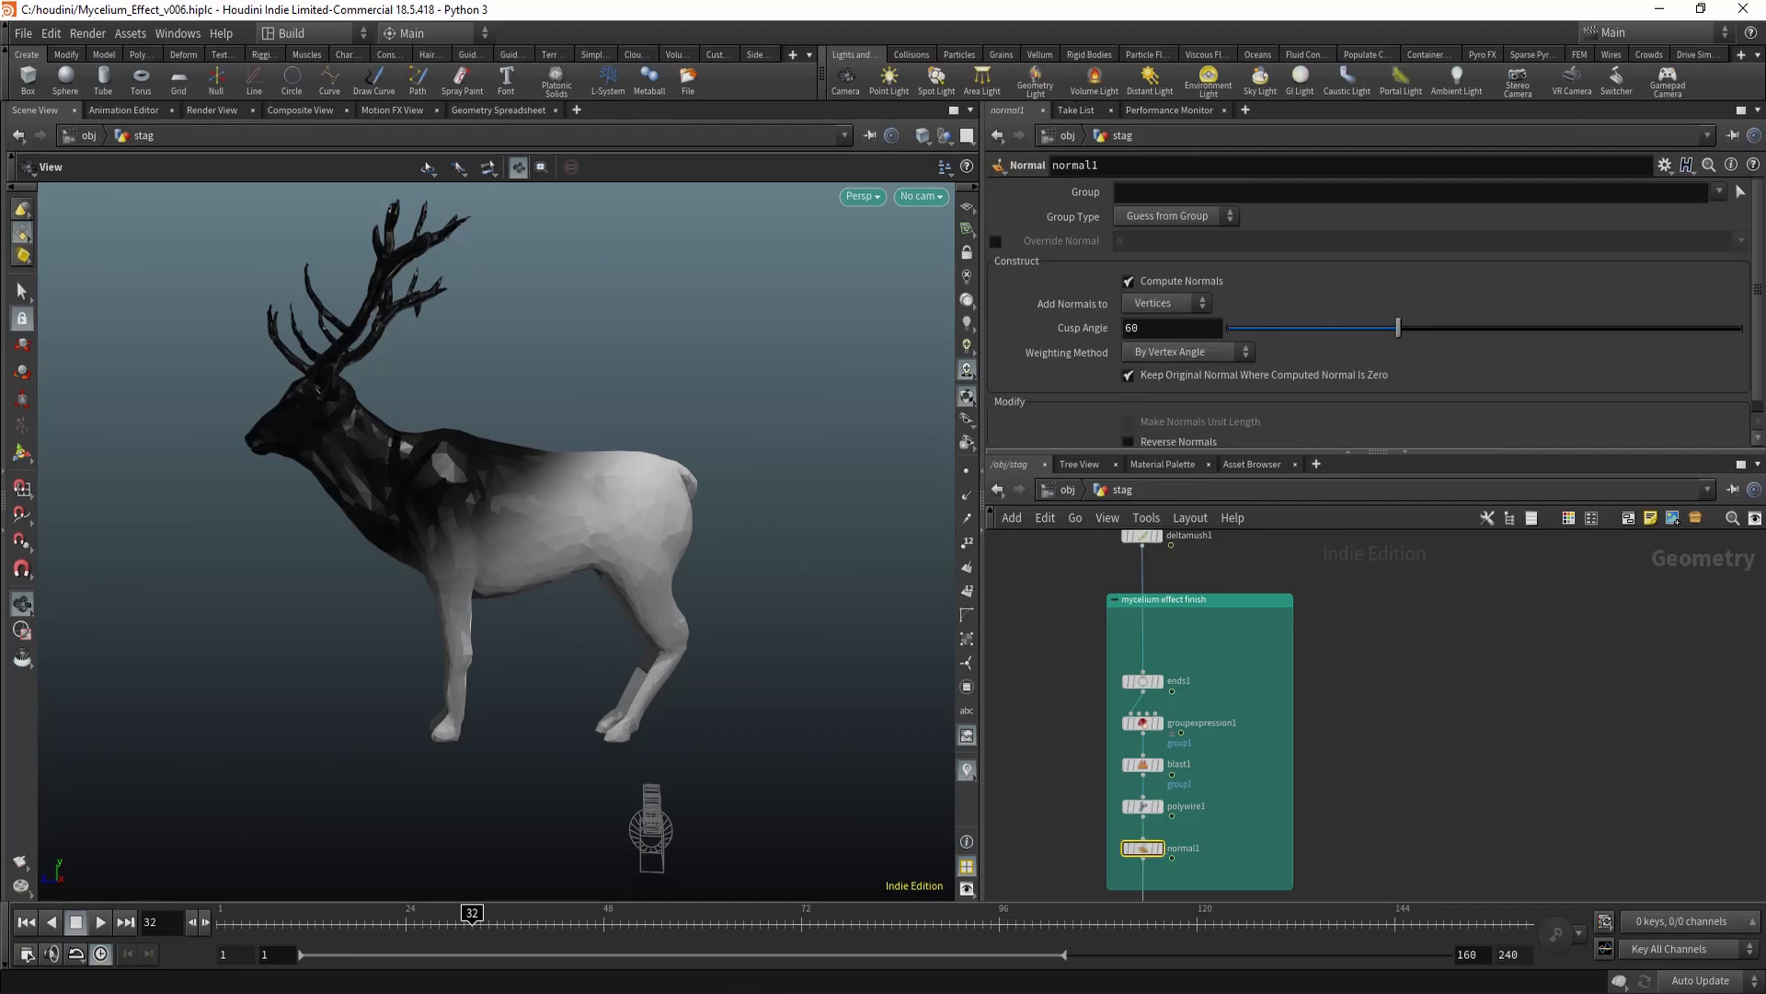
{"action": "left_click_drag", "start_coordinate": [644, 635], "coordinate": [631, 690]}
{"action": "middle_click_drag", "start_coordinate": [632, 690], "coordinate": [661, 653]}
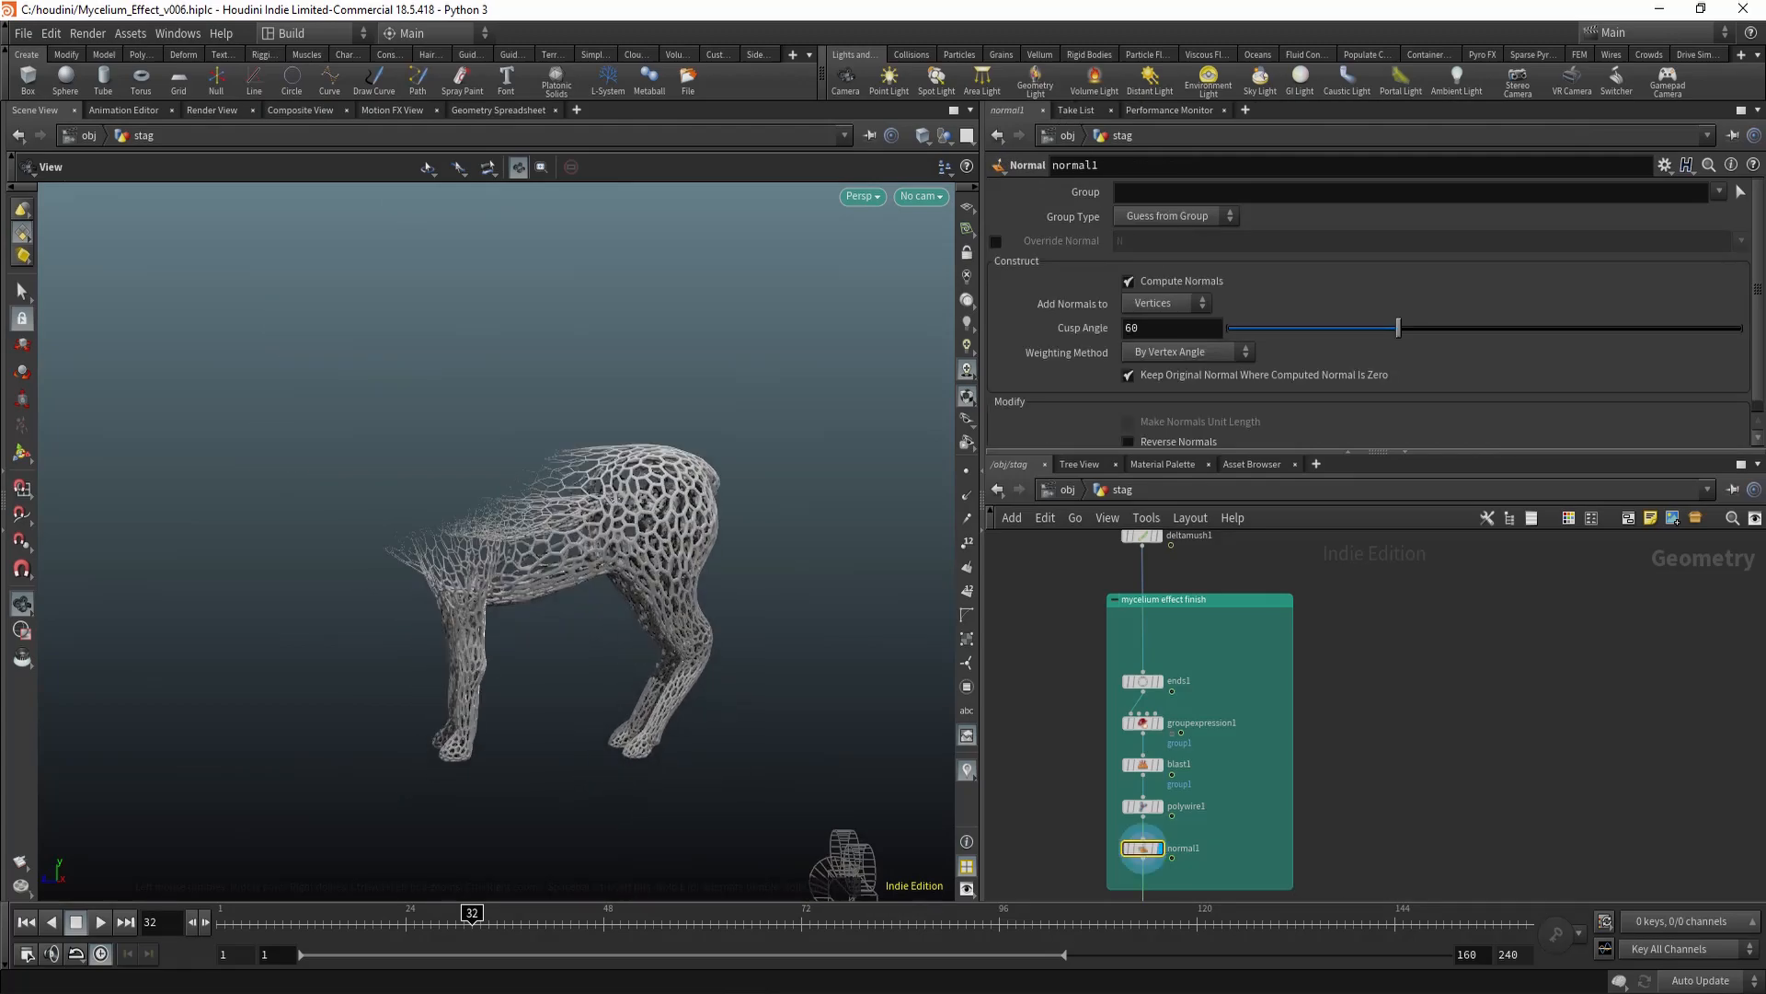
{"action": "left_click", "coordinate": [250, 923]}
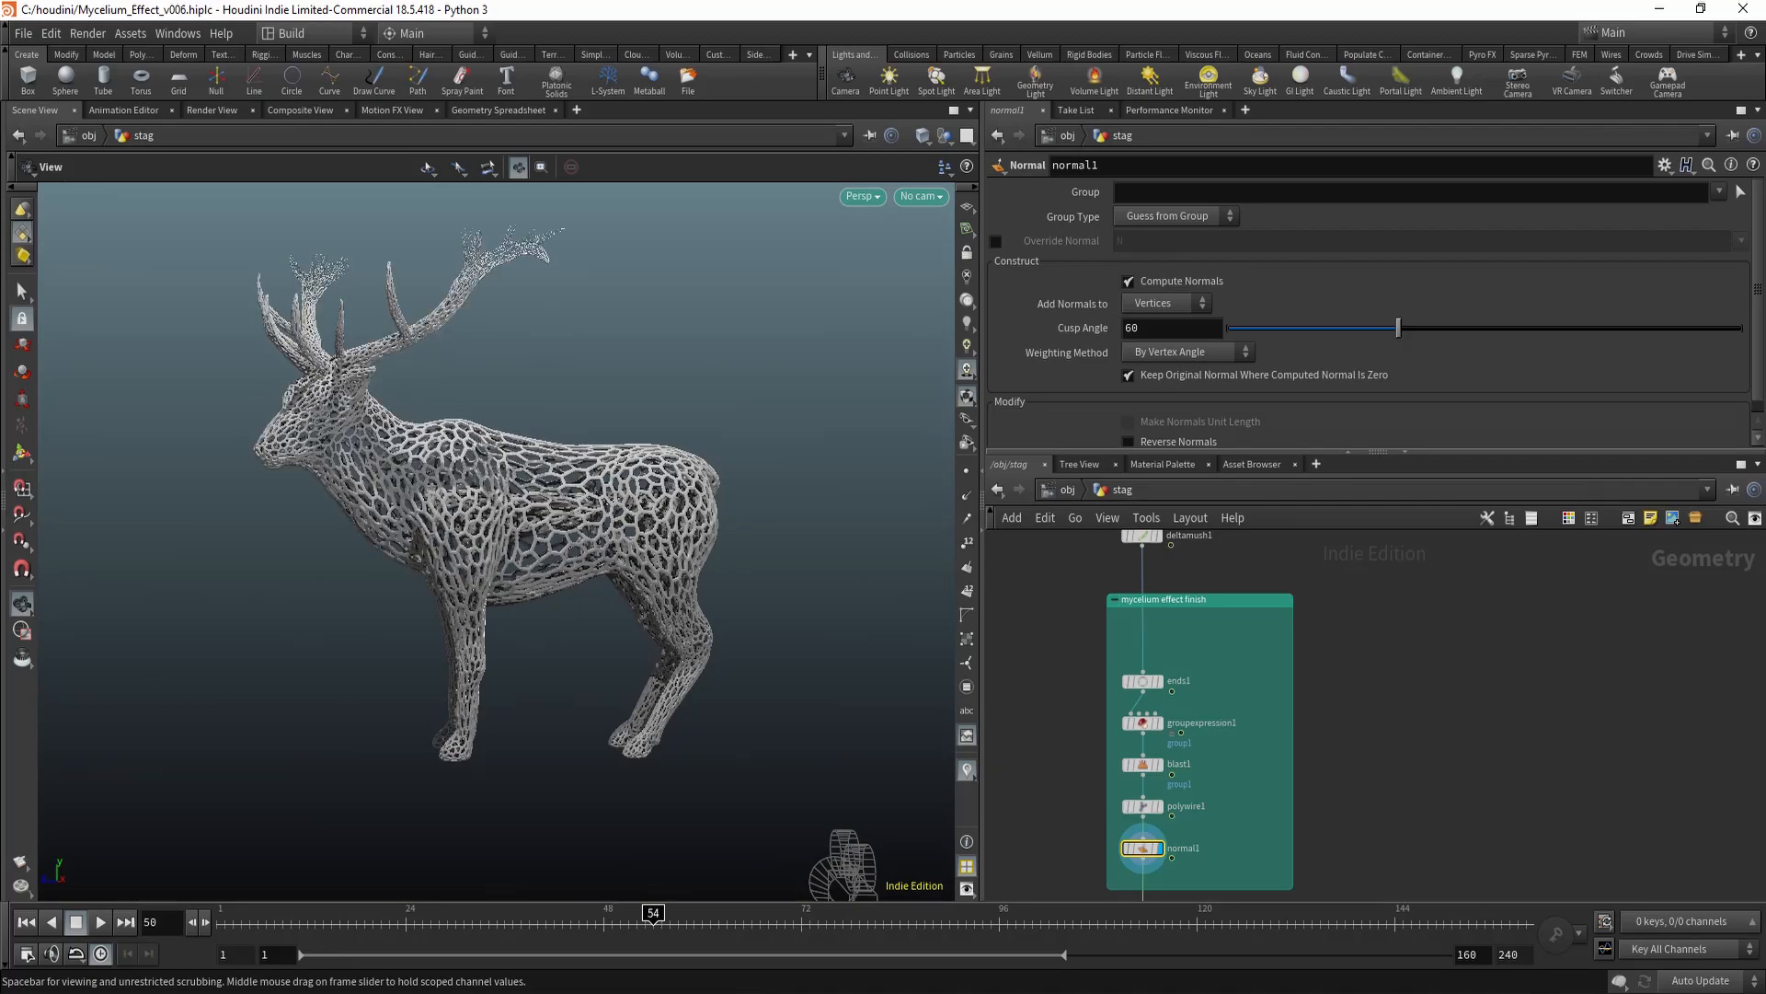
{"action": "left_click_drag", "start_coordinate": [561, 828], "coordinate": [460, 869]}
{"action": "middle_click_drag", "start_coordinate": [460, 869], "coordinate": [463, 844]}
{"action": "left_click_drag", "start_coordinate": [463, 844], "coordinate": [478, 843]}
Bypass groupexpression1 and blast1 in the mycelium effect finish group and scrub the timeline to compare the wire tips
{"action": "scroll", "coordinate": [1155, 702], "scroll_direction": "down", "scroll_amount": 1}
{"action": "middle_click_drag", "start_coordinate": [1155, 702], "coordinate": [1164, 599]}
{"action": "scroll", "coordinate": [1155, 634], "scroll_direction": "up", "scroll_amount": 1}
{"action": "left_click_drag", "start_coordinate": [1074, 845], "coordinate": [1196, 897]}
{"action": "left_click_drag", "start_coordinate": [286, 915], "coordinate": [782, 915]}
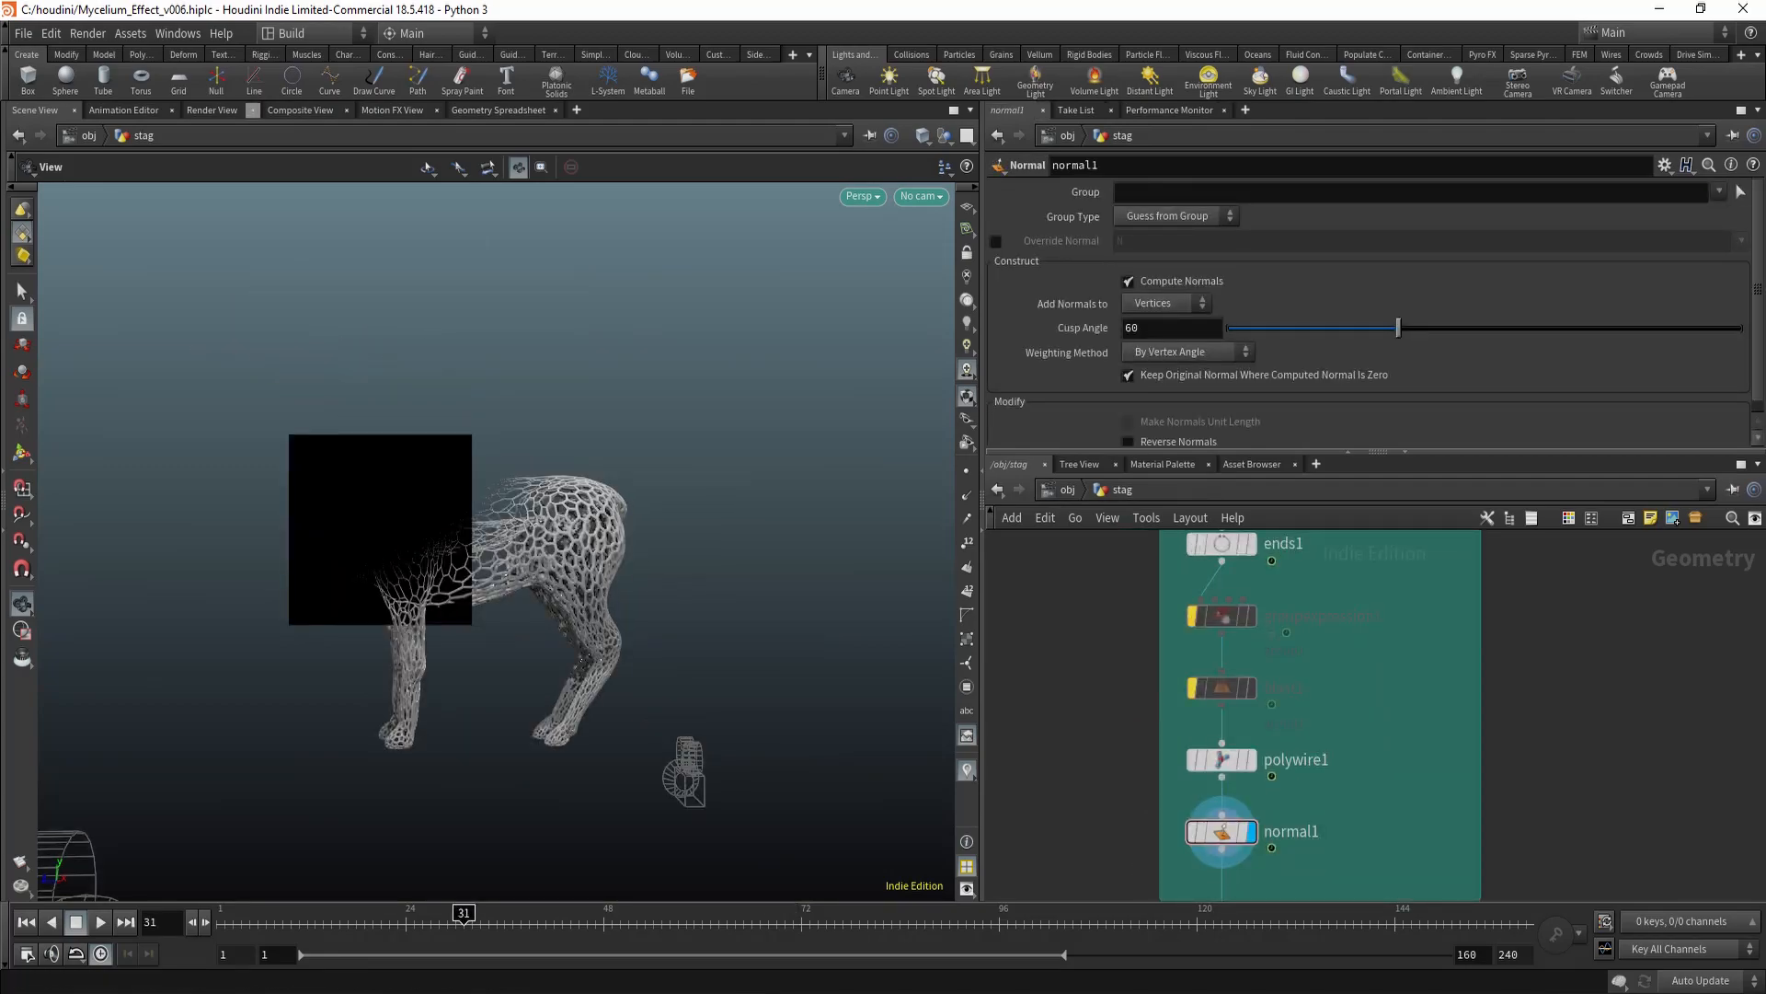
Scrub the timeline to frame 25 with point markers shown to examine the stag's point distribution
{"action": "middle_click_drag", "start_coordinate": [1321, 741], "coordinate": [1323, 687]}
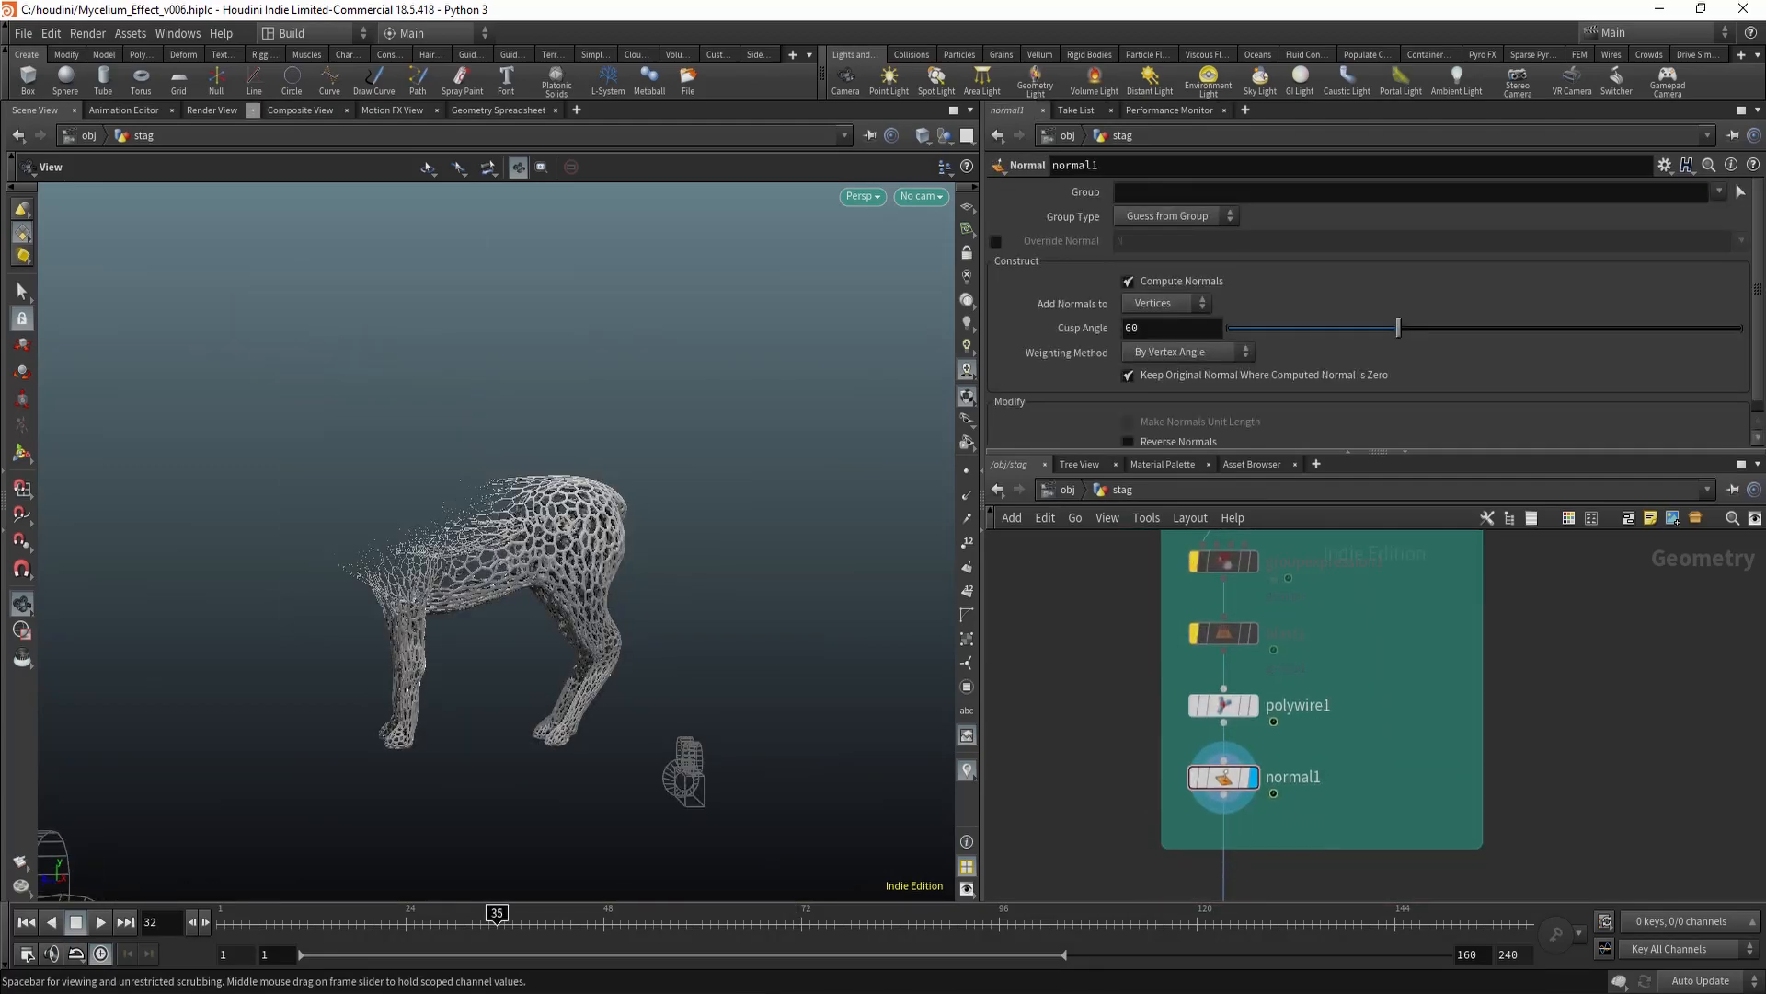
{"action": "left_click_drag", "start_coordinate": [448, 918], "coordinate": [406, 918]}
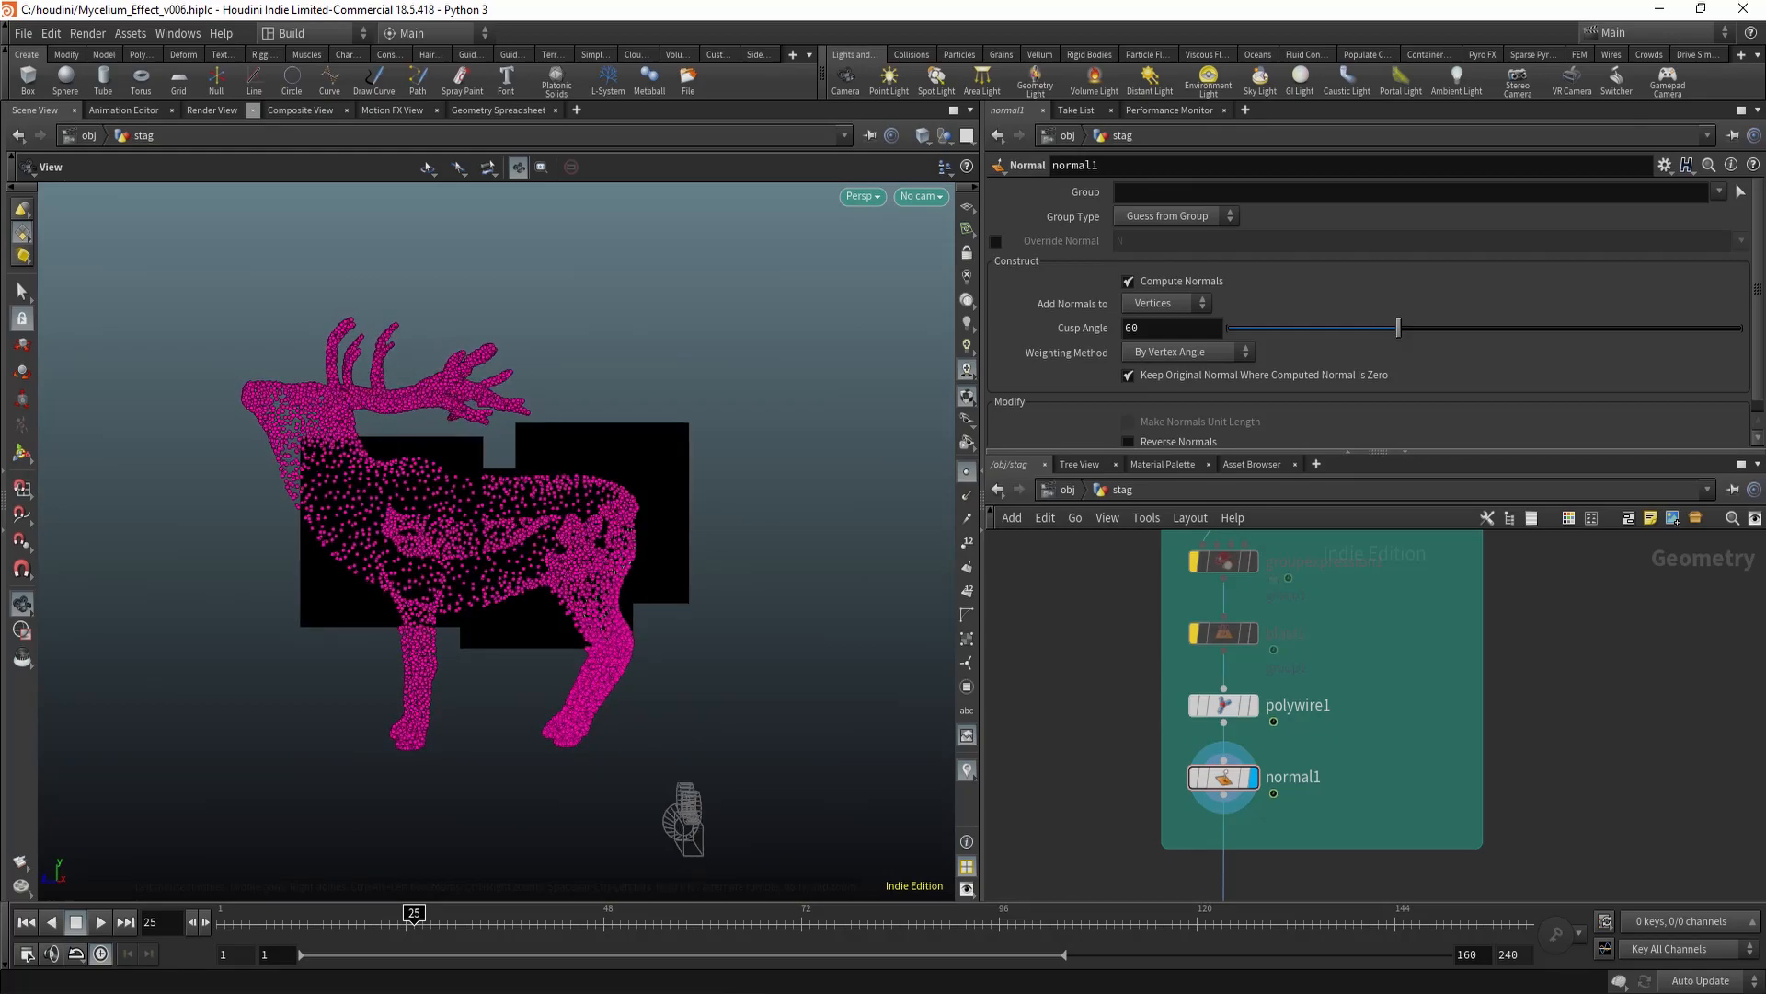
{"action": "left_click_drag", "start_coordinate": [497, 541], "coordinate": [552, 547]}
{"action": "scroll", "coordinate": [440, 571], "scroll_direction": "up", "scroll_amount": 2}
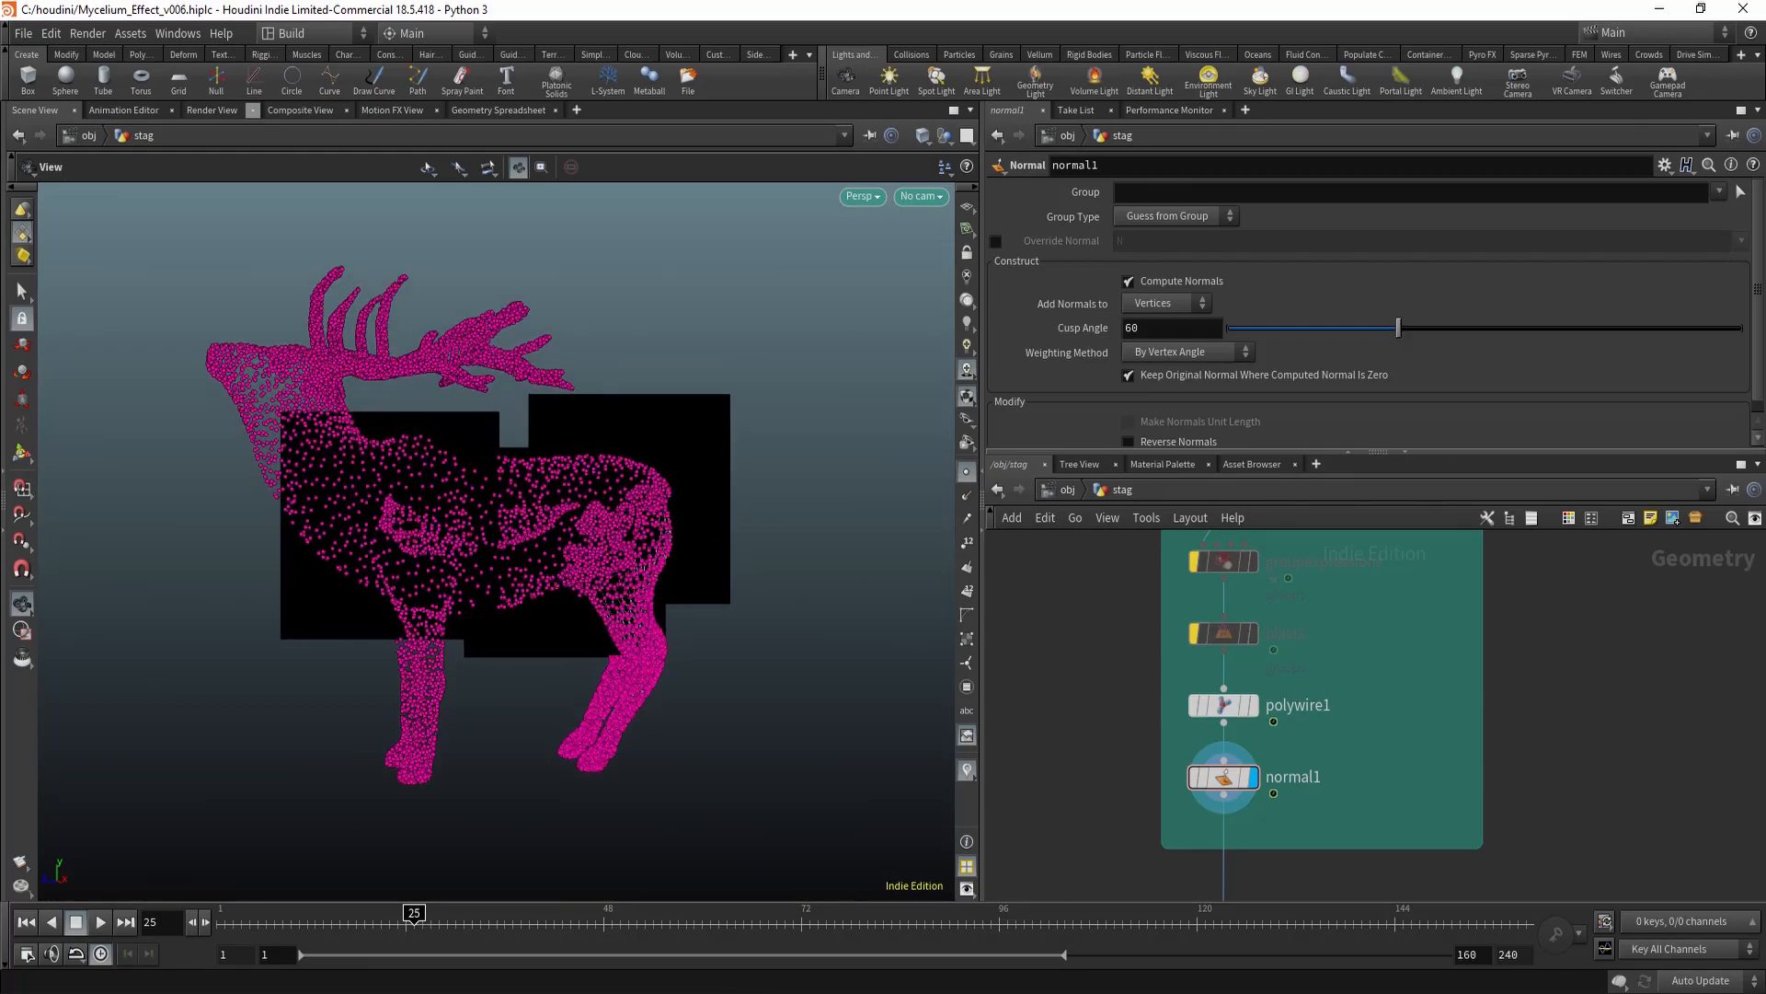
Re-enable groupexpression1 and blast1 in the mycelium effect finish group
{"action": "middle_click_drag", "start_coordinate": [1131, 534], "coordinate": [1135, 650]}
{"action": "left_click_drag", "start_coordinate": [1134, 650], "coordinate": [1376, 759]}
{"action": "key", "text": "q"}
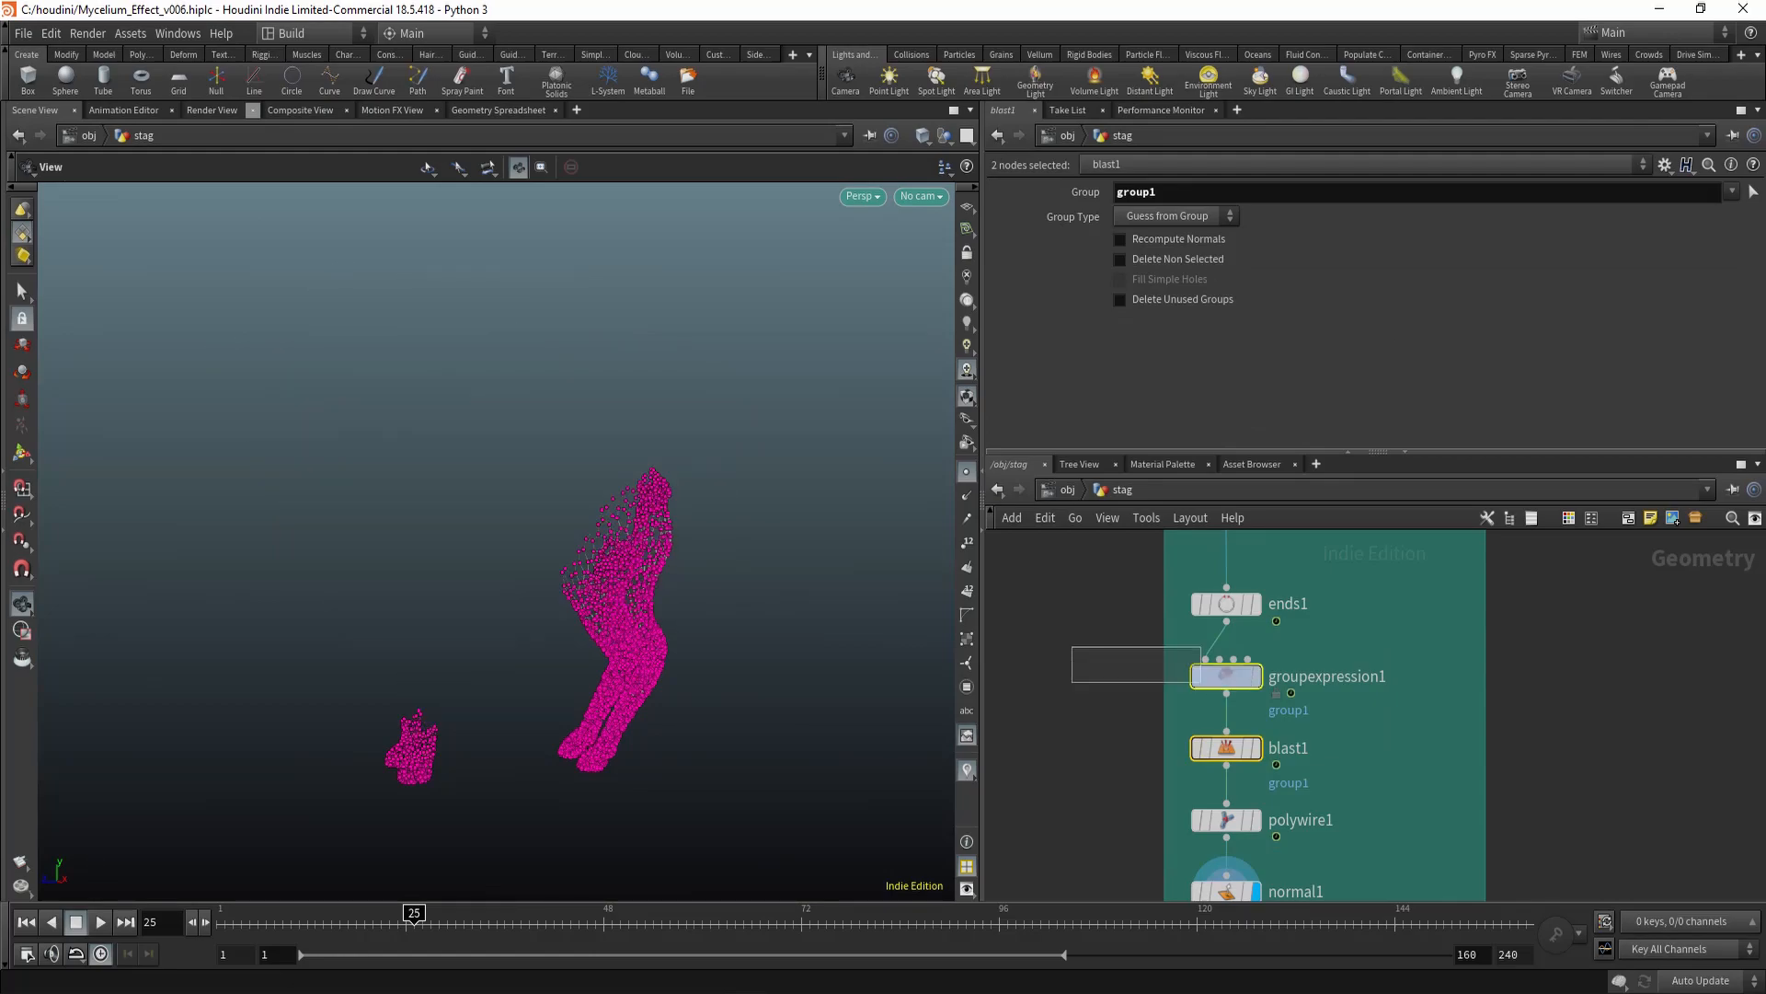
{"action": "left_click_drag", "start_coordinate": [1134, 668], "coordinate": [1233, 690]}
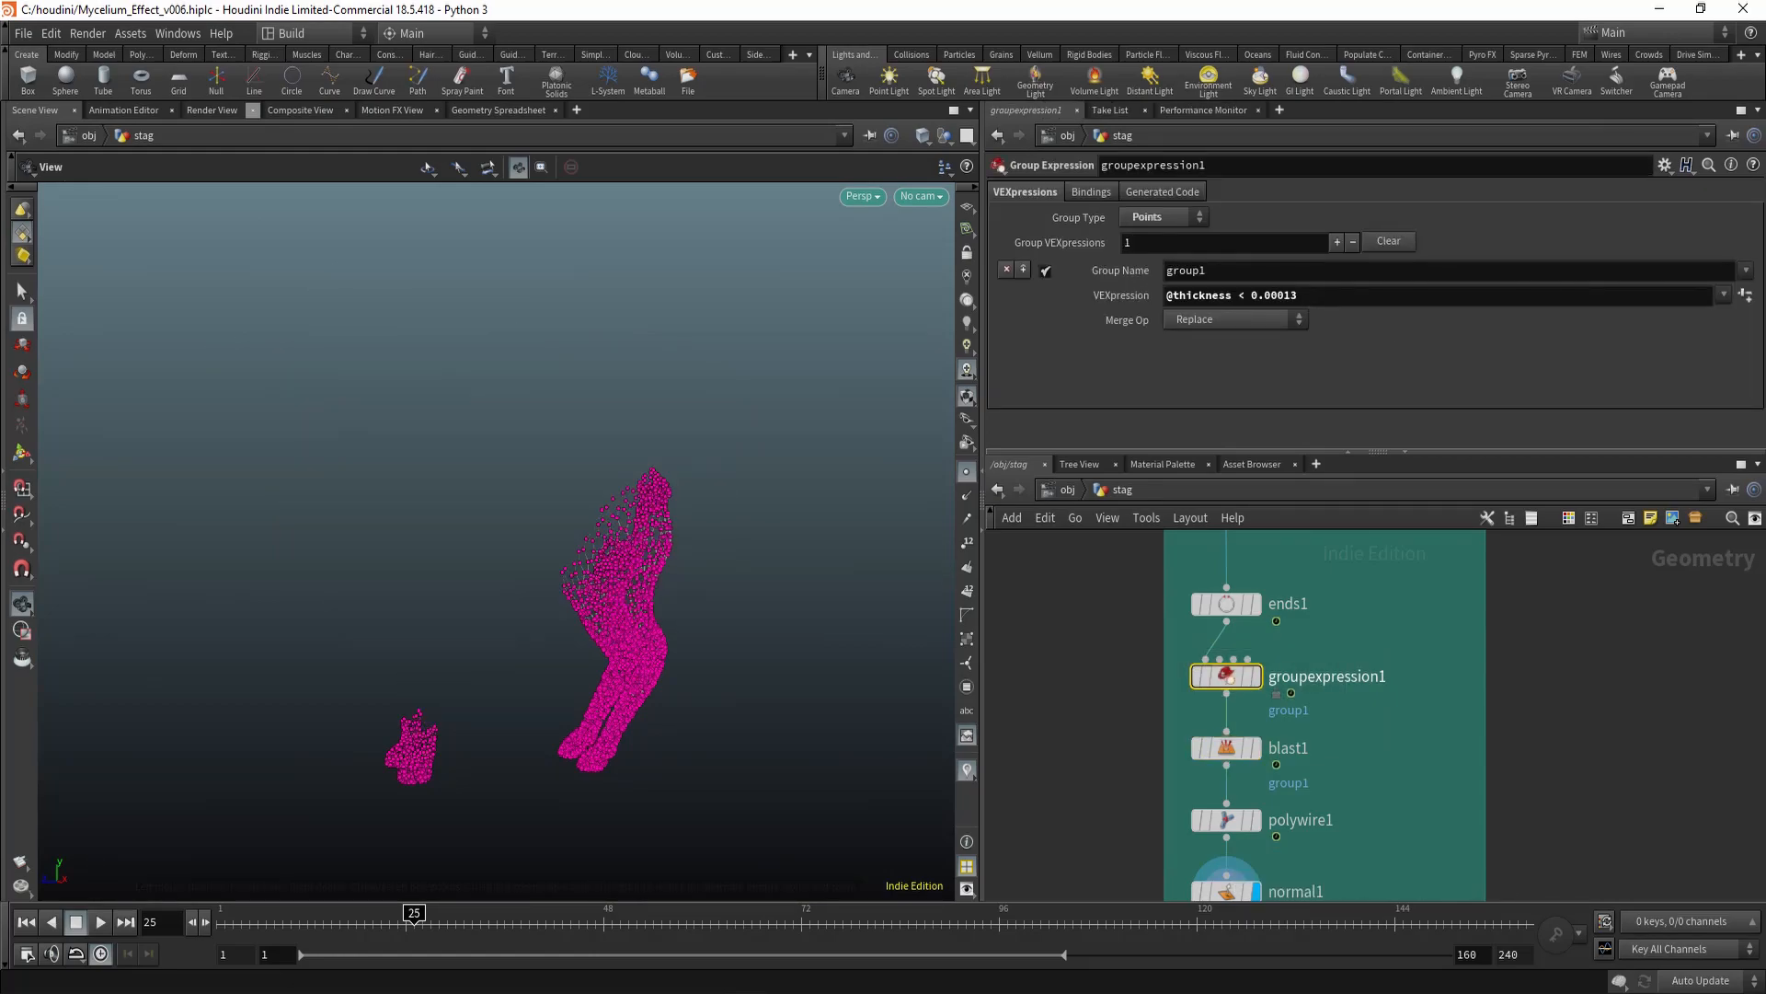
{"action": "key", "text": "Return"}
{"action": "left_click_drag", "start_coordinate": [516, 543], "coordinate": [423, 542], "text": "alt"}
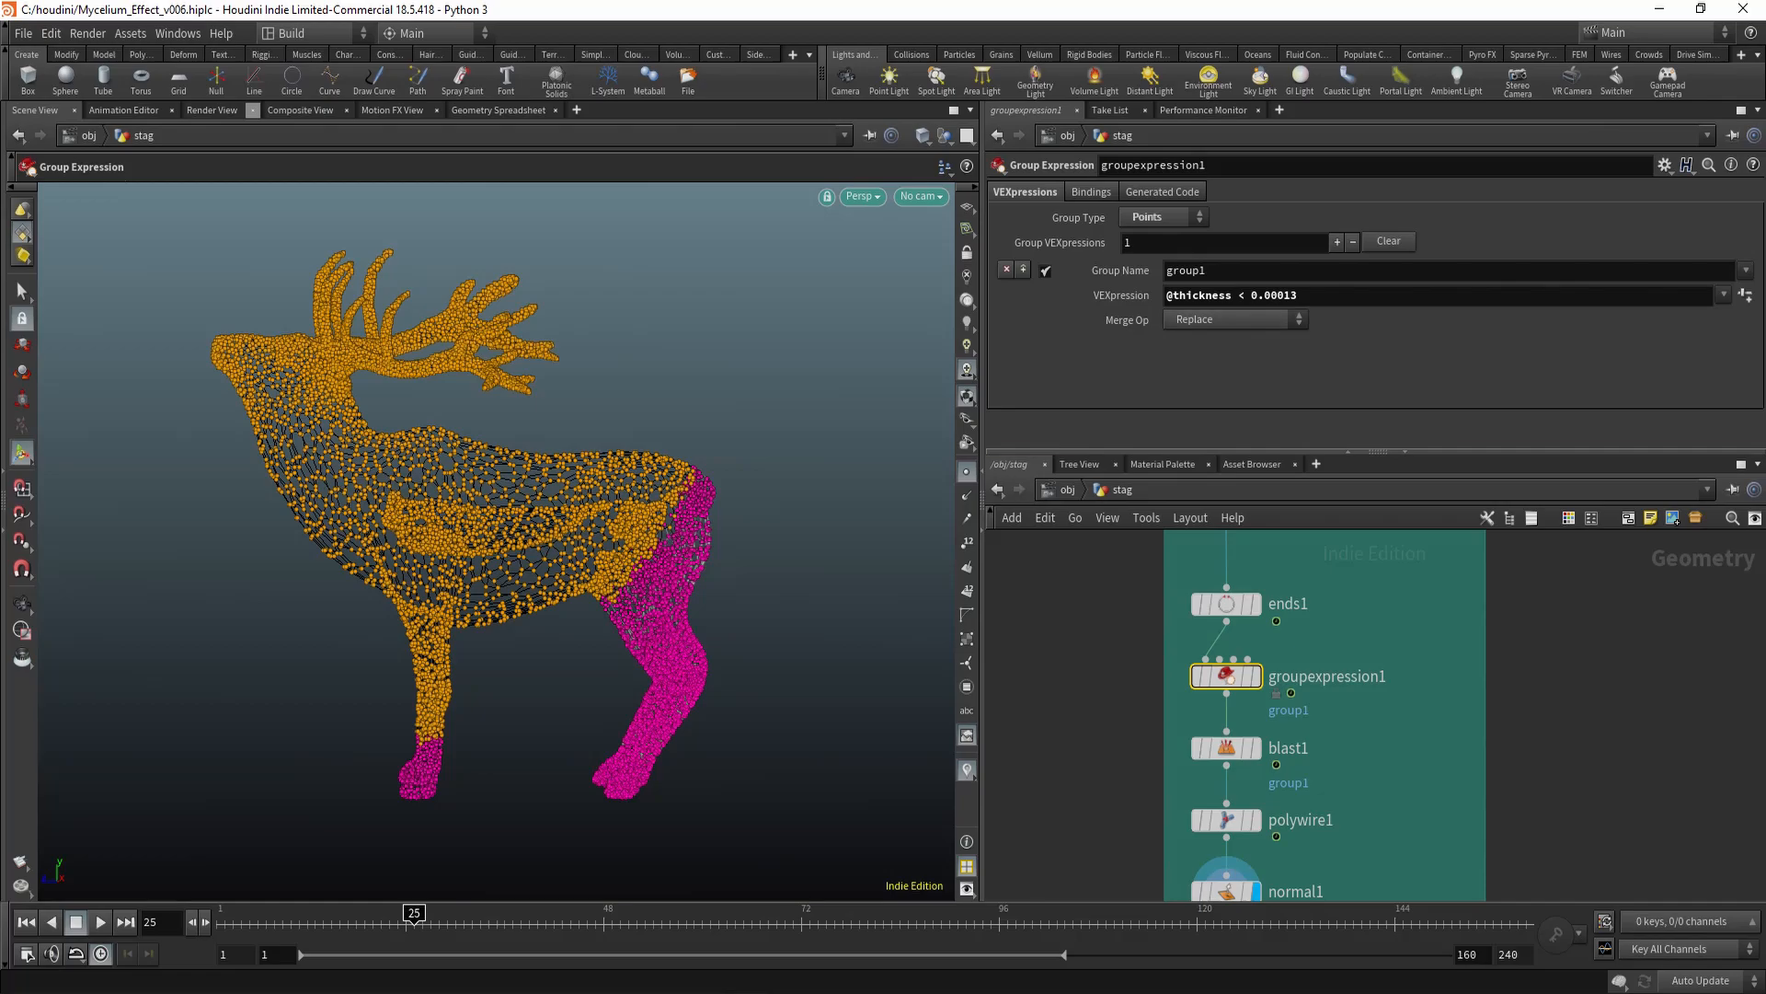
{"action": "right_click_drag", "start_coordinate": [496, 543], "coordinate": [552, 543], "text": "alt"}
{"action": "left_click_drag", "start_coordinate": [552, 543], "coordinate": [524, 543], "text": "alt"}
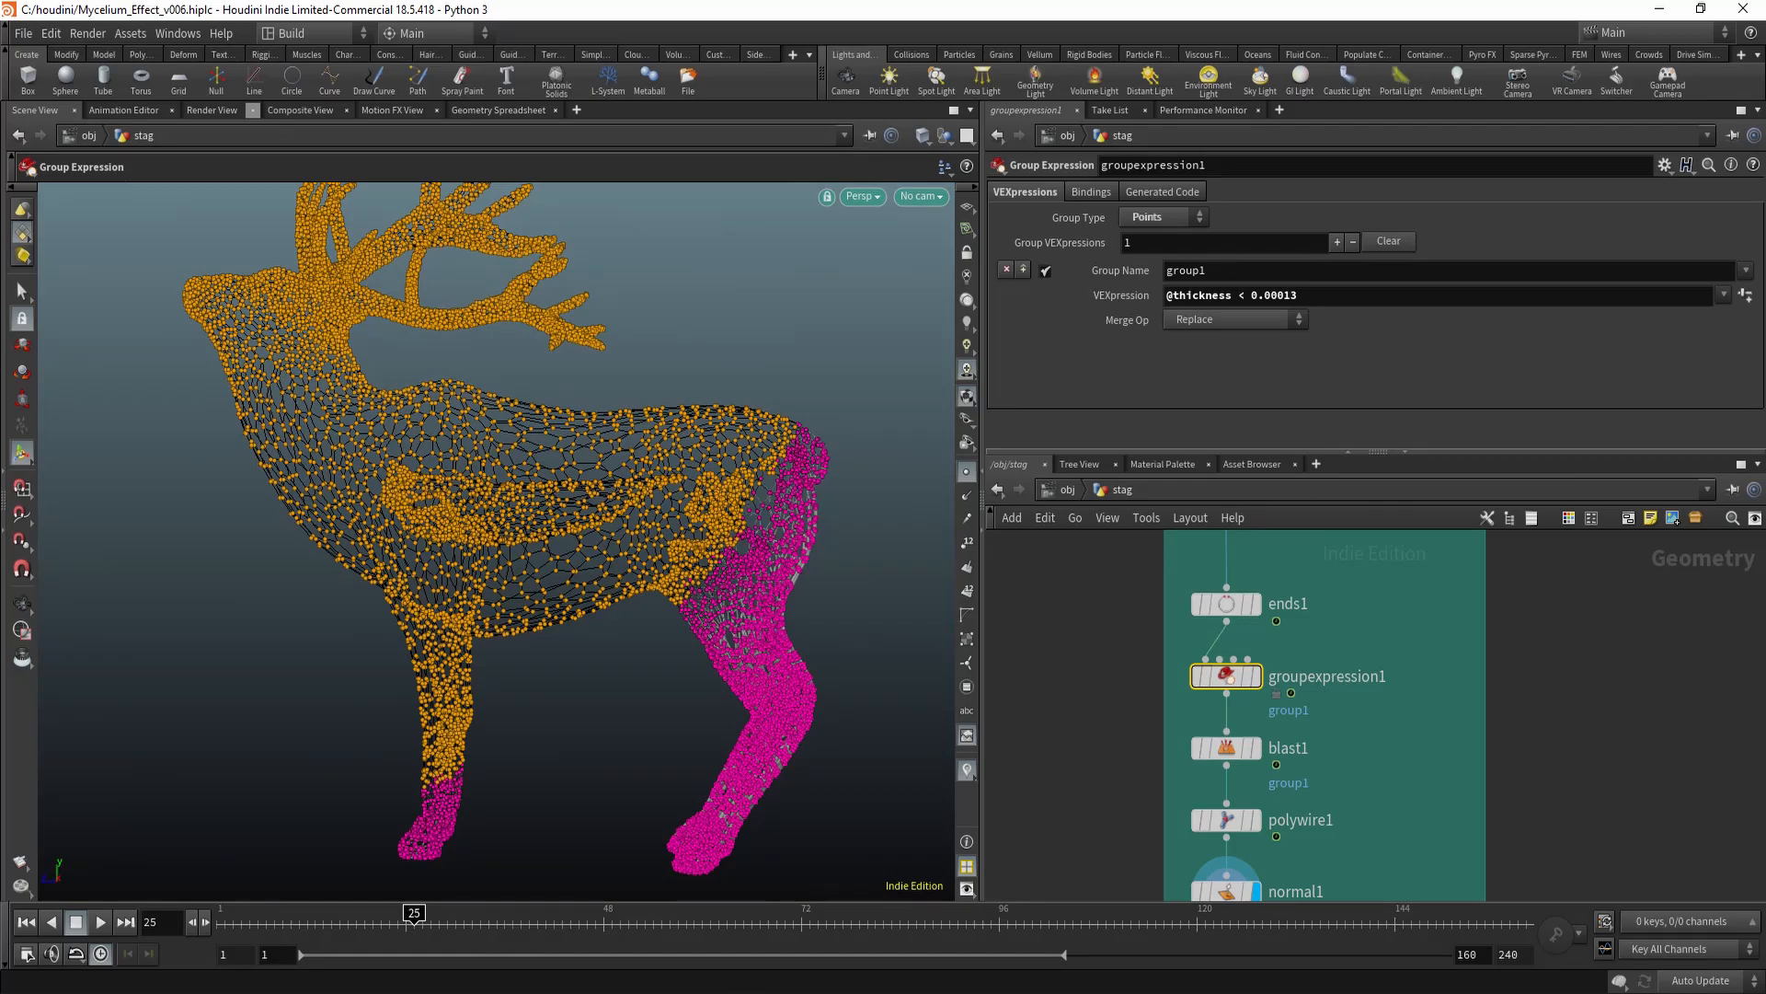
{"action": "left_click_drag", "start_coordinate": [497, 542], "coordinate": [511, 538], "text": "alt"}
{"action": "middle_click_drag", "start_coordinate": [510, 539], "coordinate": [515, 494], "text": "alt"}
Display blast1 as wireframe without point markers and scrub the timeline to frame 85 to examine the remaining geometry
{"action": "left_click_drag", "start_coordinate": [1098, 726], "coordinate": [1307, 764]}
{"action": "key", "text": "r"}
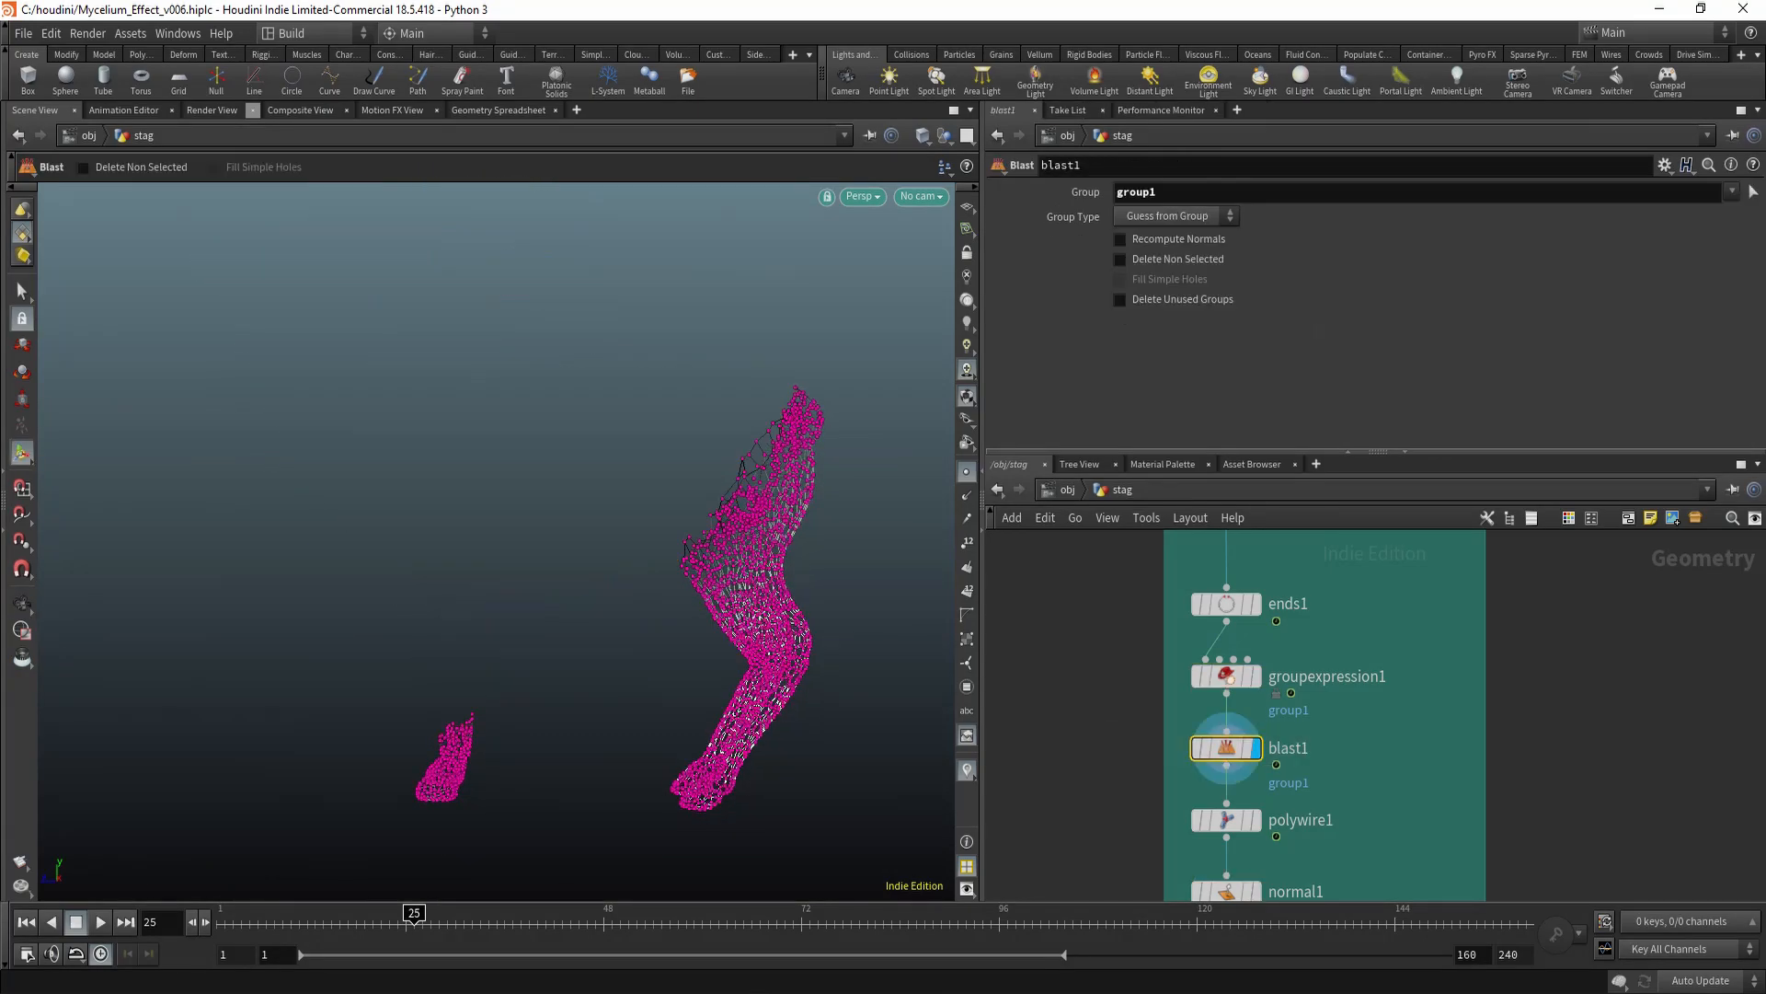
{"action": "left_click_drag", "start_coordinate": [497, 543], "coordinate": [516, 543], "text": "alt"}
{"action": "left_click", "coordinate": [967, 471]}
{"action": "key", "text": "w"}
{"action": "left_click_drag", "start_coordinate": [414, 920], "coordinate": [908, 920]}
Bypass groupexpression1 and blast1, and display polywire1 to examine the stag's untrimmed wires
{"action": "left_click_drag", "start_coordinate": [1111, 642], "coordinate": [1233, 760]}
{"action": "key", "text": "q"}
{"action": "right_click_drag", "start_coordinate": [620, 633], "coordinate": [552, 633], "text": "alt"}
{"action": "left_click_drag", "start_coordinate": [552, 633], "coordinate": [589, 648], "text": "alt"}
{"action": "left_click_drag", "start_coordinate": [1064, 803], "coordinate": [1261, 839]}
{"action": "key", "text": "r"}
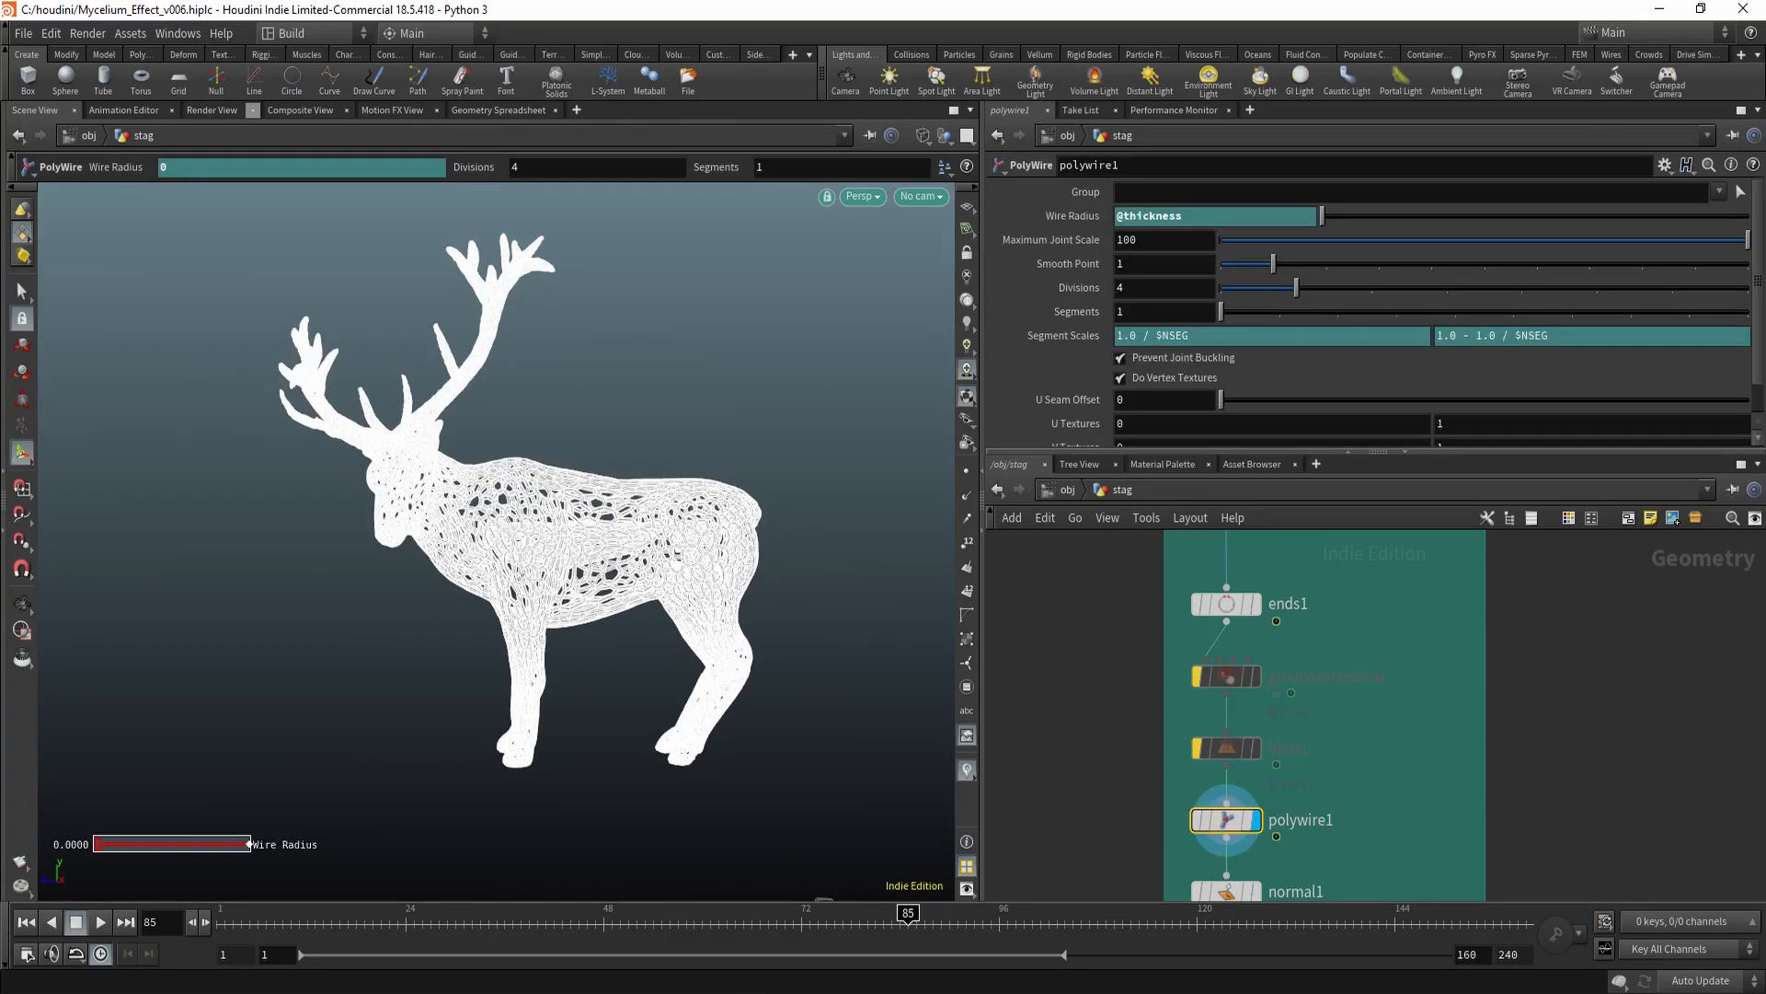
Display normal1 with shading and scrub the timeline to frame 30 to examine the wire growth
{"action": "key", "text": "w"}
{"action": "middle_click_drag", "start_coordinate": [1209, 836], "coordinate": [1228, 653]}
{"action": "left_click_drag", "start_coordinate": [1106, 652], "coordinate": [1387, 739]}
{"action": "key", "text": "r"}
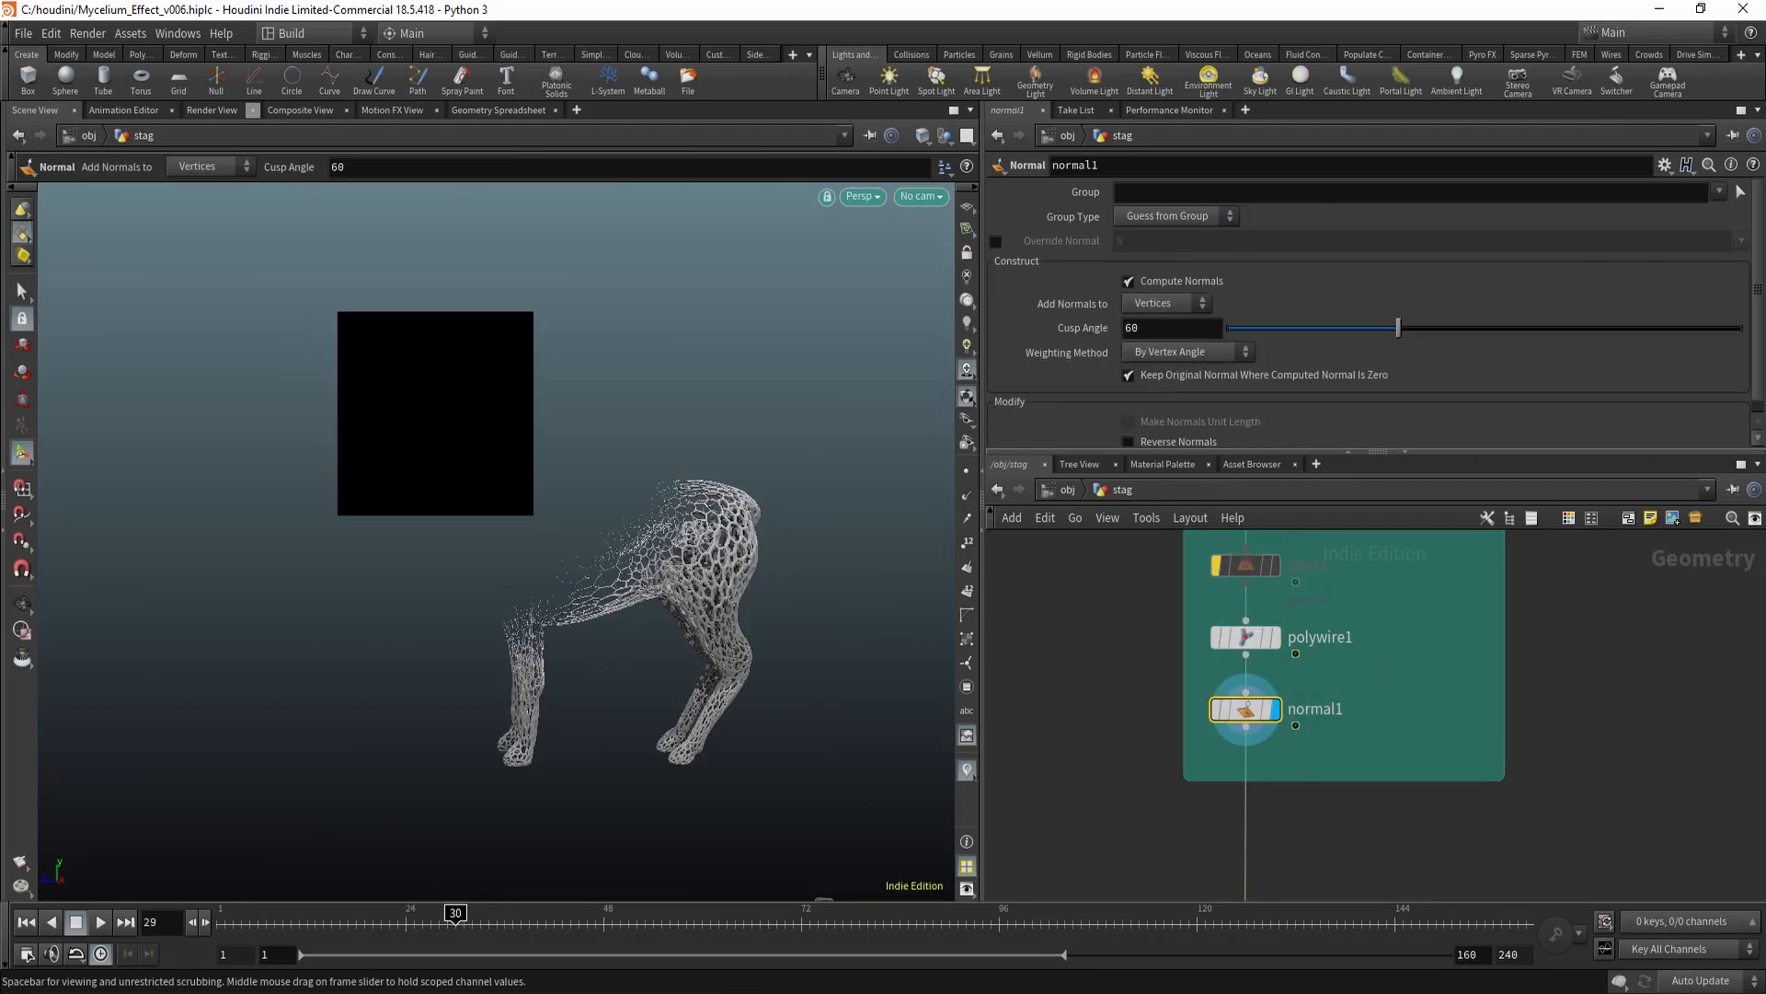
Show the stag's point markers and re-enable groupexpression1 and blast1 to compare the remaining points
{"action": "left_click", "coordinate": [966, 470]}
{"action": "left_click_drag", "start_coordinate": [648, 607], "coordinate": [635, 549], "text": "alt"}
{"action": "middle_click_drag", "start_coordinate": [635, 549], "coordinate": [578, 541], "text": "alt"}
{"action": "middle_click_drag", "start_coordinate": [1343, 588], "coordinate": [1341, 765]}
{"action": "left_click_drag", "start_coordinate": [1127, 654], "coordinate": [1329, 754]}
{"action": "key", "text": "b"}
{"action": "middle_click_drag", "start_coordinate": [1328, 754], "coordinate": [1319, 679]}
{"action": "left_click_drag", "start_coordinate": [552, 626], "coordinate": [607, 644], "text": "alt"}
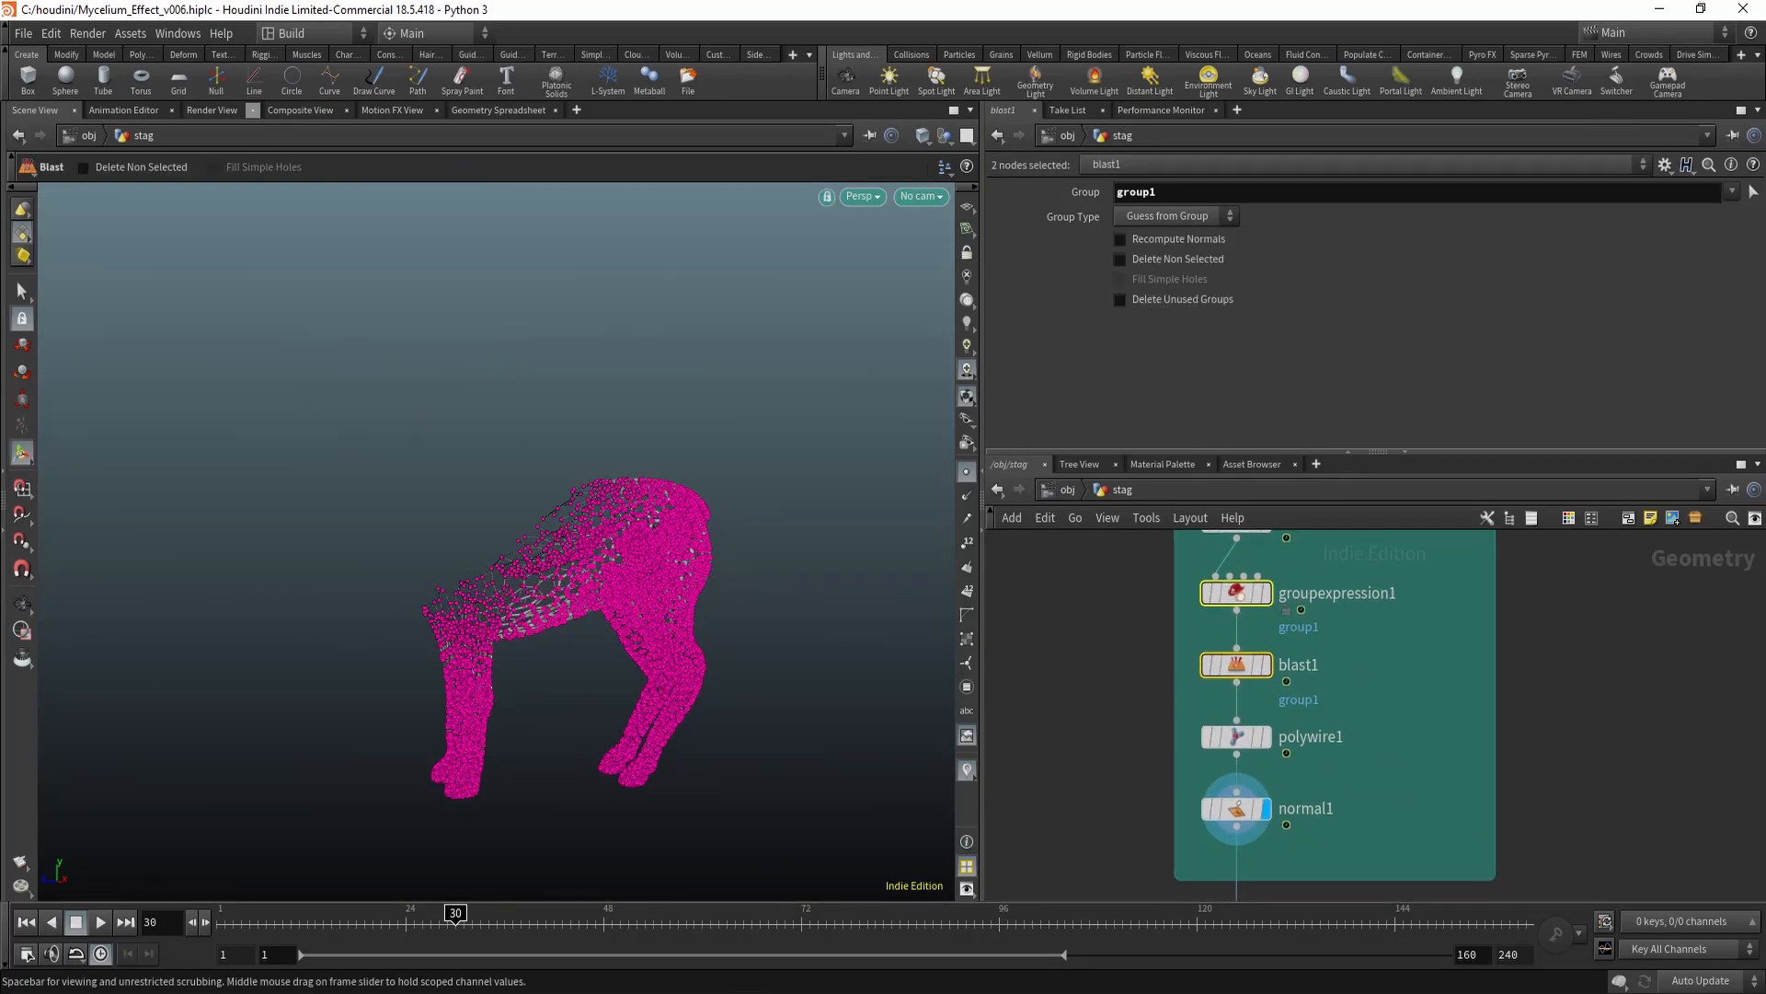